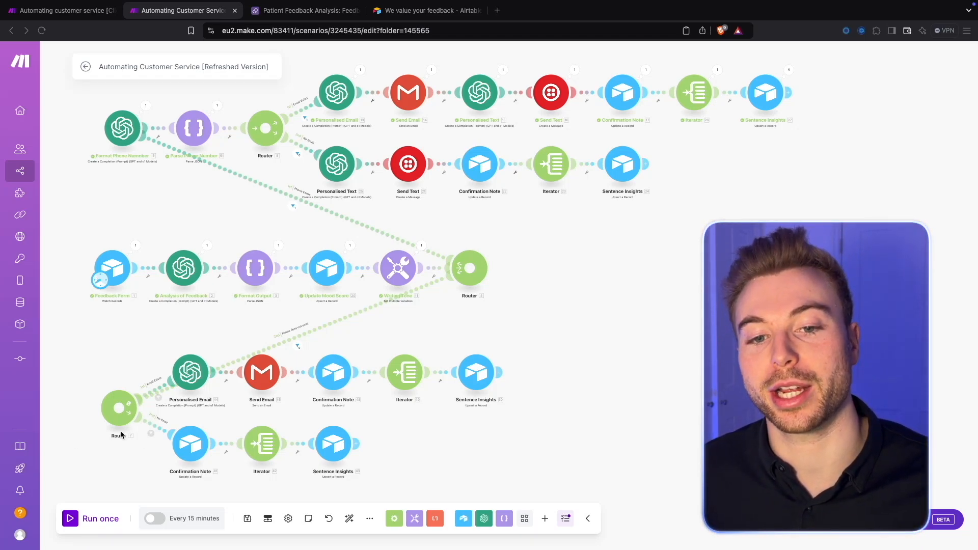
Step: Auto-align all modules in the refreshed customer service scenario
{"action": "left_click", "coordinate": [349, 519]}
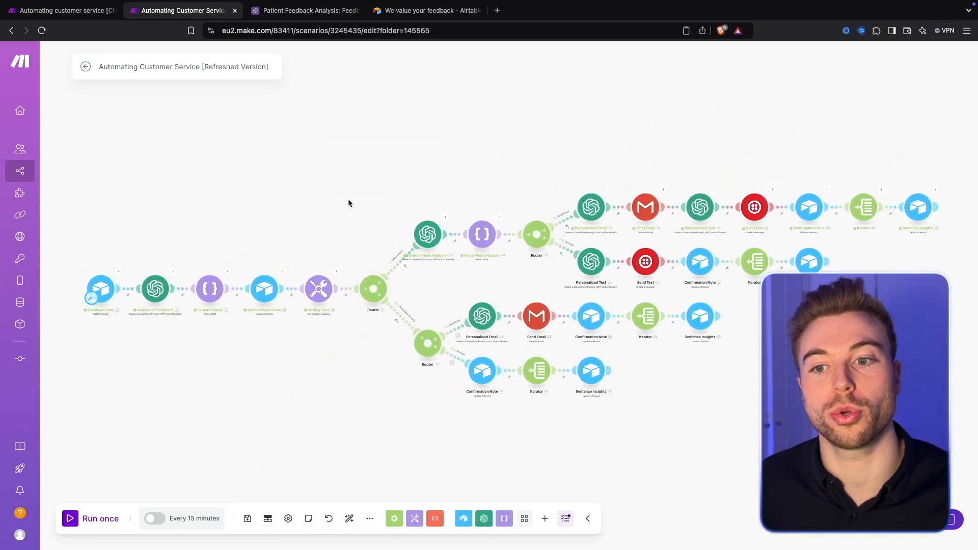
Step: Examine the main module chain from Feedback Form through Analysis of Feedback, Format Output and Update Mood Score to Writing Tone
{"action": "scroll", "coordinate": [347, 199], "scroll_direction": "up", "scroll_amount": 5}
{"action": "left_click_drag", "start_coordinate": [326, 230], "coordinate": [627, 112]}
{"action": "left_click_drag", "start_coordinate": [307, 296], "coordinate": [598, 171]}
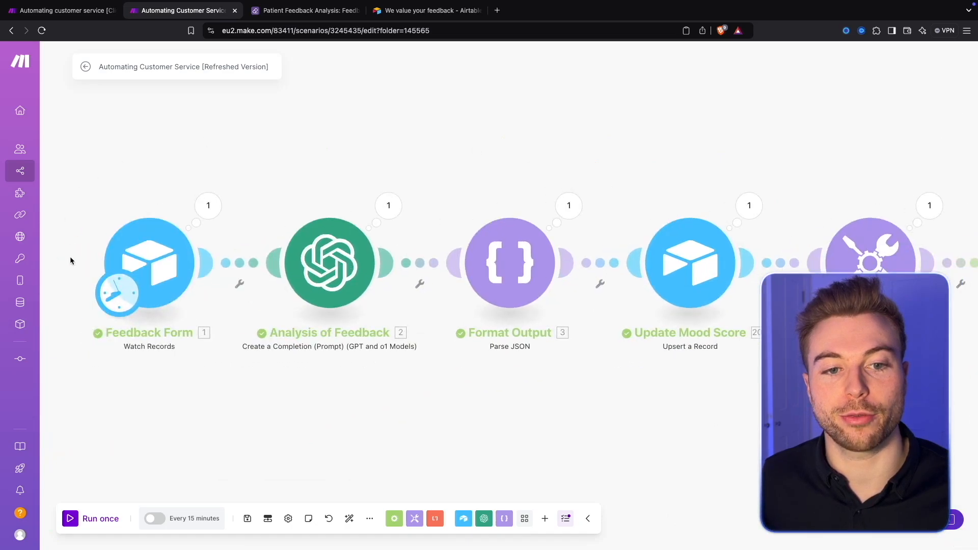
{"action": "left_click_drag", "start_coordinate": [762, 144], "coordinate": [726, 140]}
{"action": "scroll", "coordinate": [727, 140], "scroll_direction": "down", "scroll_amount": 3}
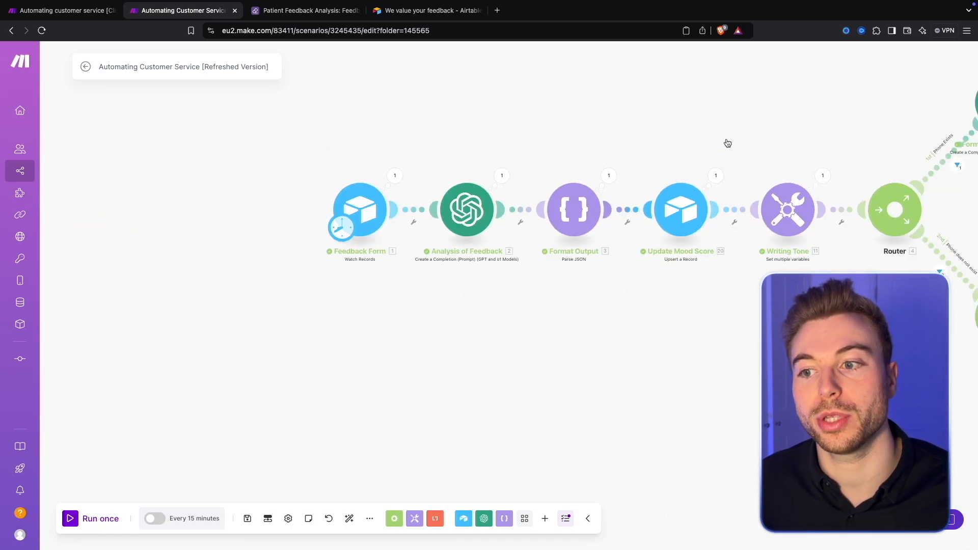
{"action": "scroll", "coordinate": [728, 143], "scroll_direction": "up", "scroll_amount": 2}
{"action": "left_click_drag", "start_coordinate": [726, 139], "coordinate": [716, 137]}
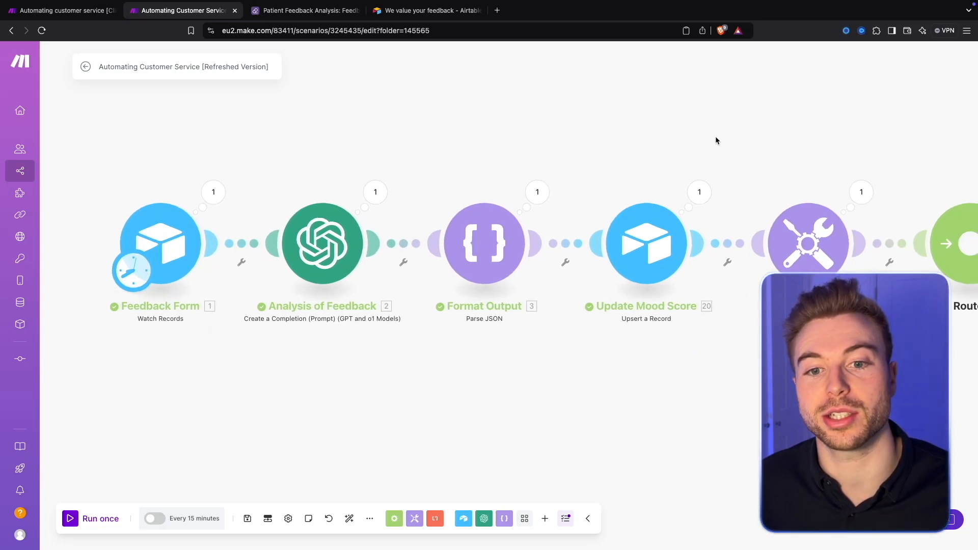
{"action": "left_click_drag", "start_coordinate": [746, 182], "coordinate": [610, 190]}
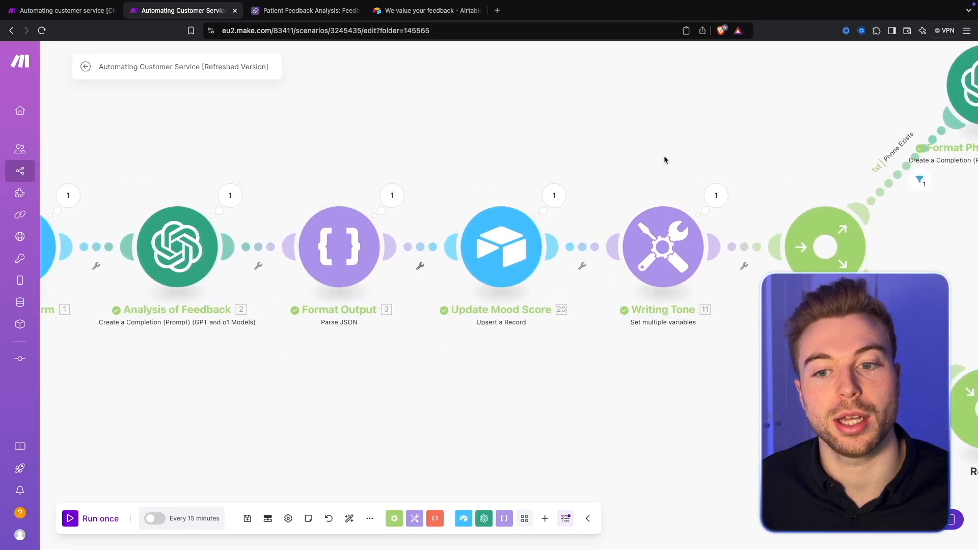
{"action": "scroll", "coordinate": [664, 159], "scroll_direction": "down", "scroll_amount": 1}
{"action": "left_click_drag", "start_coordinate": [665, 159], "coordinate": [395, 174]}
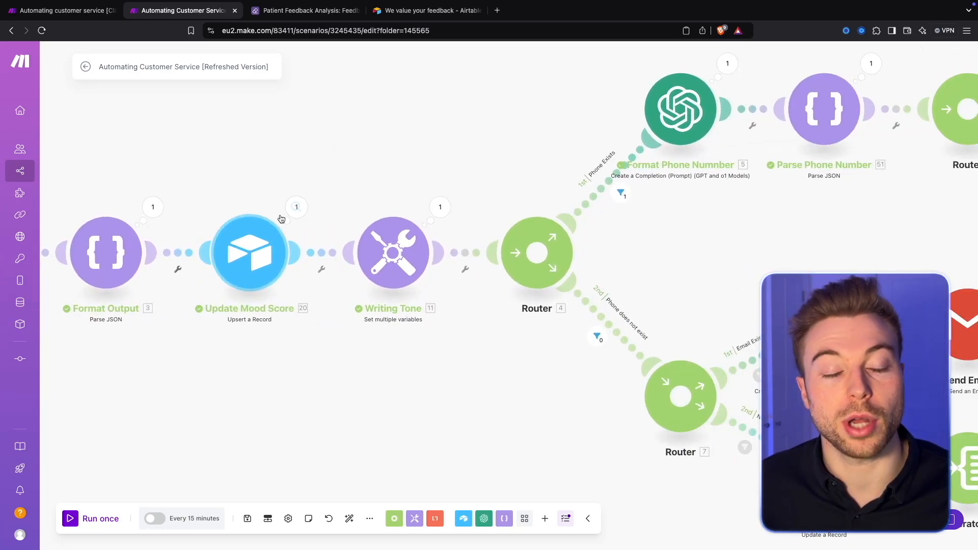
Step: Examine the router branches for existing and missing phone numbers and their email and text message paths
{"action": "left_click_drag", "start_coordinate": [475, 160], "coordinate": [274, 225]}
{"action": "scroll", "coordinate": [273, 226], "scroll_direction": "down", "scroll_amount": 3}
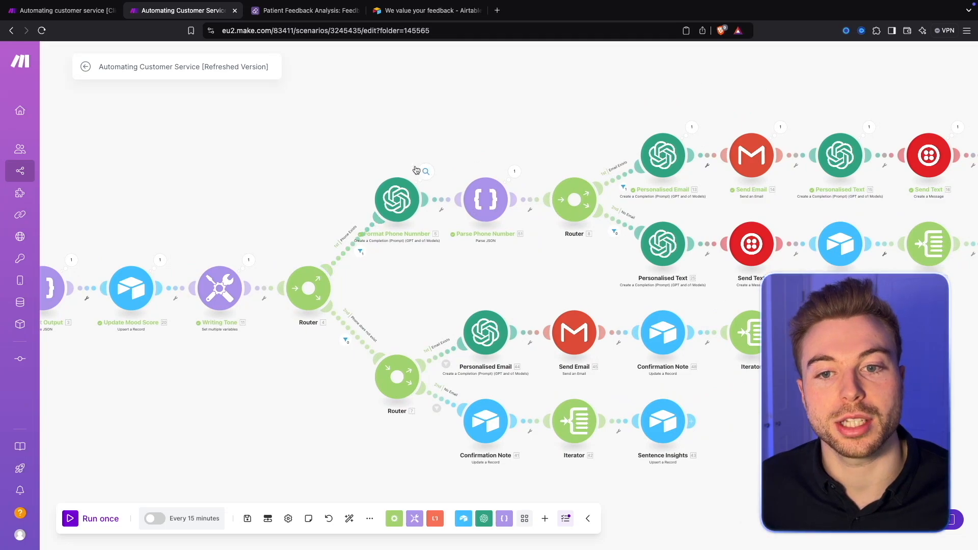
{"action": "left_click_drag", "start_coordinate": [541, 108], "coordinate": [335, 108]}
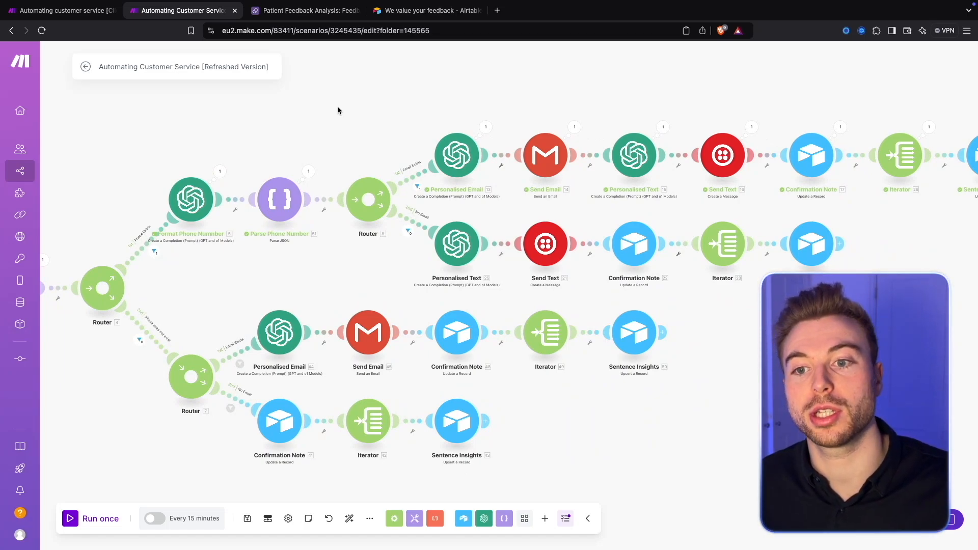
{"action": "left_click_drag", "start_coordinate": [338, 109], "coordinate": [313, 107]}
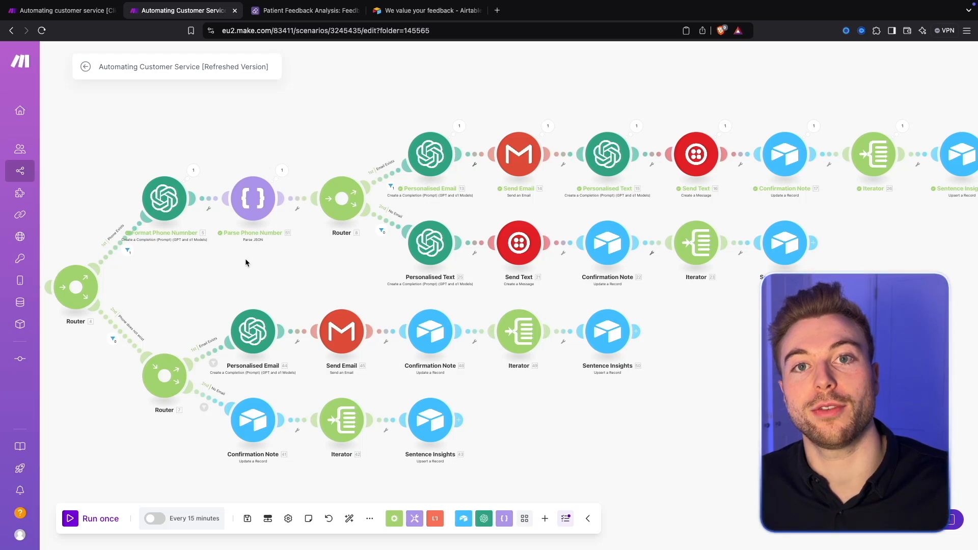
{"action": "scroll", "coordinate": [246, 259], "scroll_direction": "down", "scroll_amount": 5}
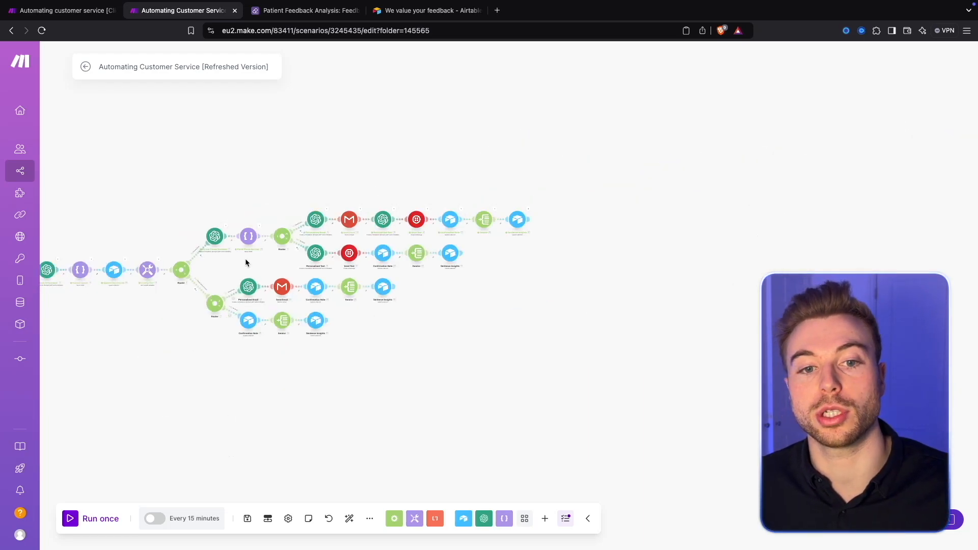
{"action": "scroll", "coordinate": [245, 260], "scroll_direction": "up", "scroll_amount": 8}
{"action": "scroll", "coordinate": [246, 259], "scroll_direction": "down", "scroll_amount": 3}
{"action": "left_click_drag", "start_coordinate": [245, 258], "coordinate": [262, 241]}
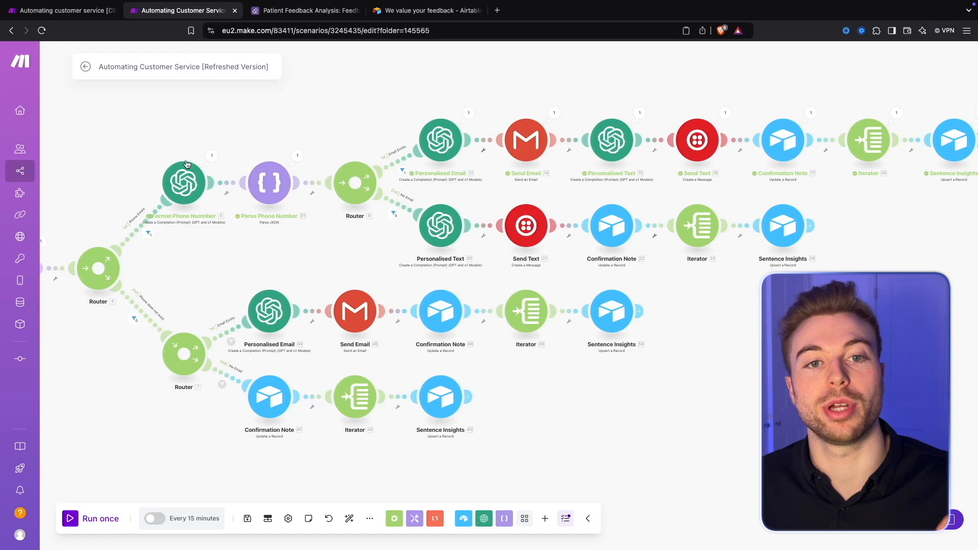
Step: Switch to the Automating customer service [Client Example] scenario and look over its full set of router branches
{"action": "left_click", "coordinate": [64, 11]}
{"action": "left_click_drag", "start_coordinate": [212, 257], "coordinate": [209, 309]}
{"action": "left_click_drag", "start_coordinate": [100, 375], "coordinate": [205, 115]}
{"action": "left_click_drag", "start_coordinate": [408, 448], "coordinate": [336, 314]}
{"action": "left_click_drag", "start_coordinate": [569, 211], "coordinate": [558, 406]}
{"action": "left_click_drag", "start_coordinate": [695, 221], "coordinate": [687, 352]}
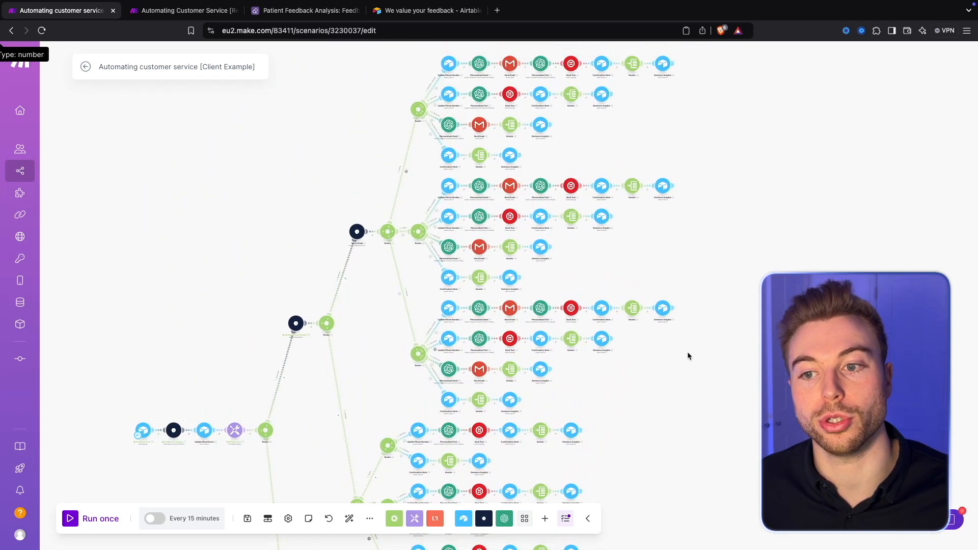
{"action": "left_click_drag", "start_coordinate": [695, 239], "coordinate": [696, 272]}
{"action": "scroll", "coordinate": [688, 349], "scroll_direction": "down", "scroll_amount": 10}
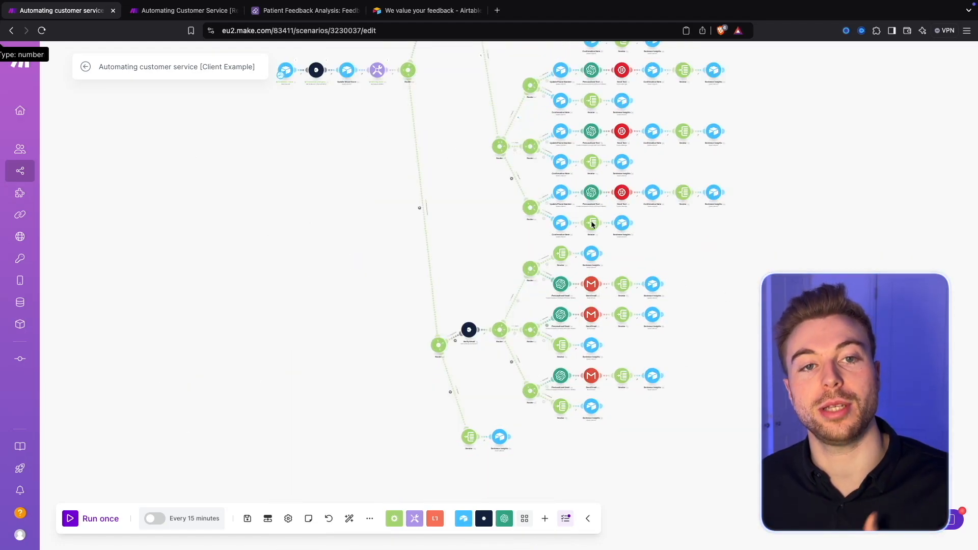
Step: Return to the Automating Customer Service [Refreshed Version] scenario and inspect the Feedback Form trigger at the start of the chain
{"action": "left_click", "coordinate": [178, 13]}
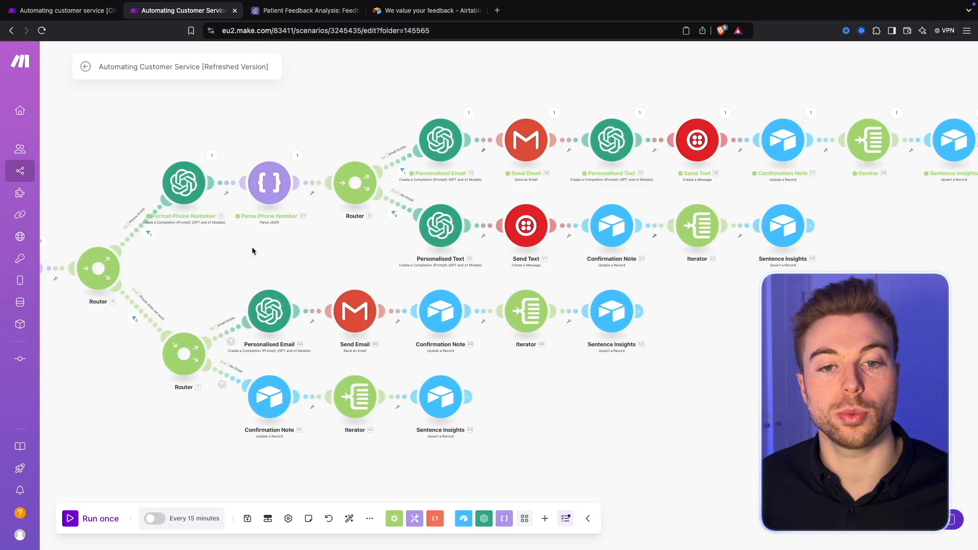
{"action": "scroll", "coordinate": [262, 240], "scroll_direction": "left", "scroll_amount": 2}
{"action": "scroll", "coordinate": [228, 277], "scroll_direction": "left", "scroll_amount": 10}
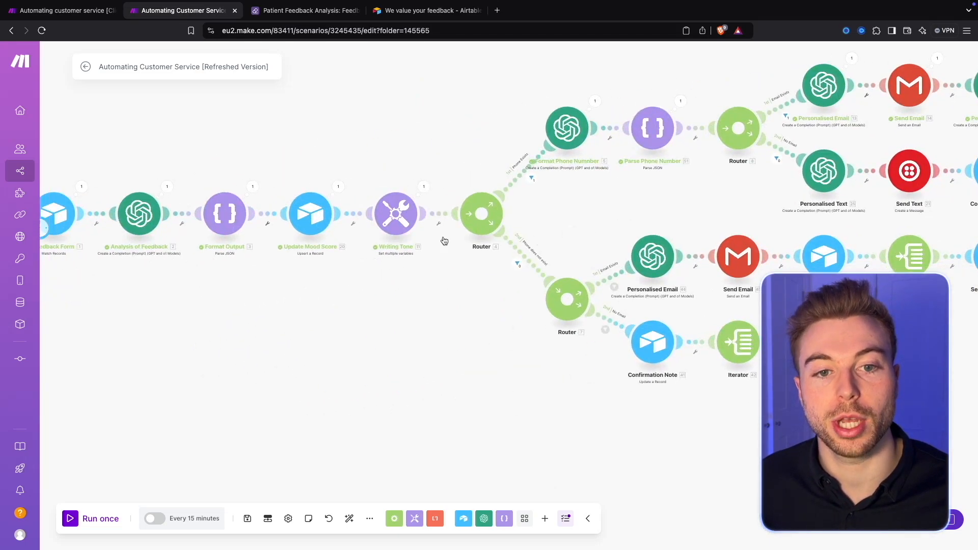
{"action": "scroll", "coordinate": [388, 194], "scroll_direction": "up", "scroll_amount": 5}
{"action": "left_click_drag", "start_coordinate": [326, 180], "coordinate": [378, 150]}
{"action": "scroll", "coordinate": [449, 163], "scroll_direction": "down", "scroll_amount": 2}
{"action": "left_click_drag", "start_coordinate": [366, 114], "coordinate": [378, 156]}
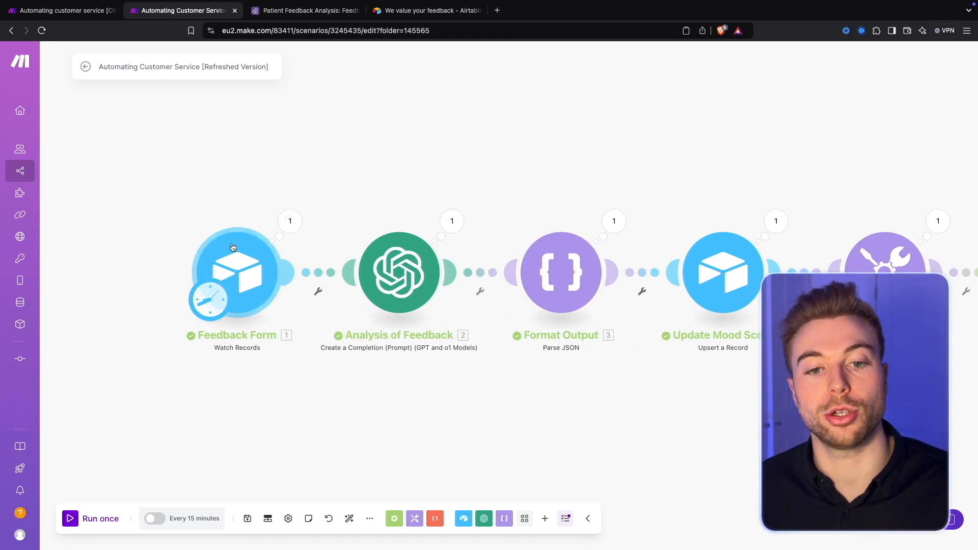
{"action": "left_click_drag", "start_coordinate": [235, 206], "coordinate": [225, 202]}
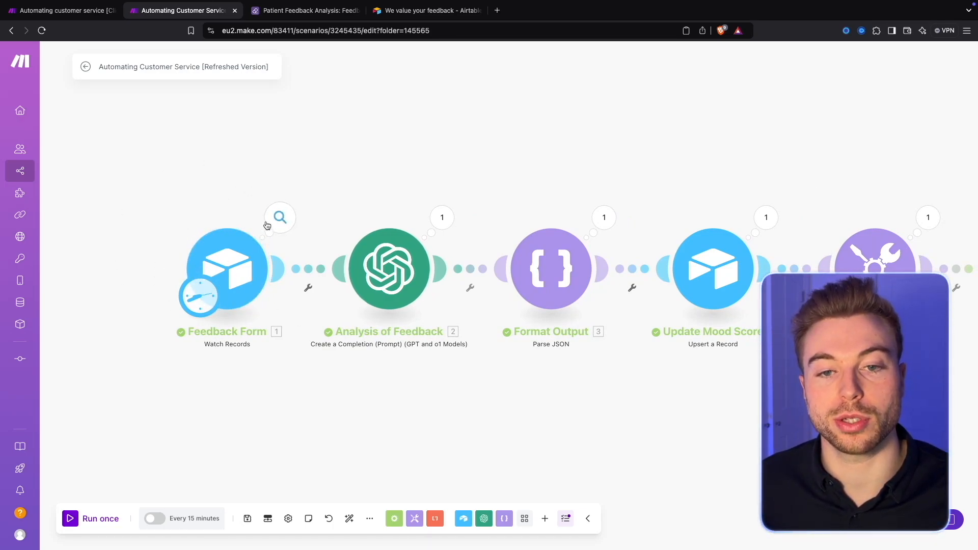
{"action": "left_click_drag", "start_coordinate": [328, 184], "coordinate": [279, 184]}
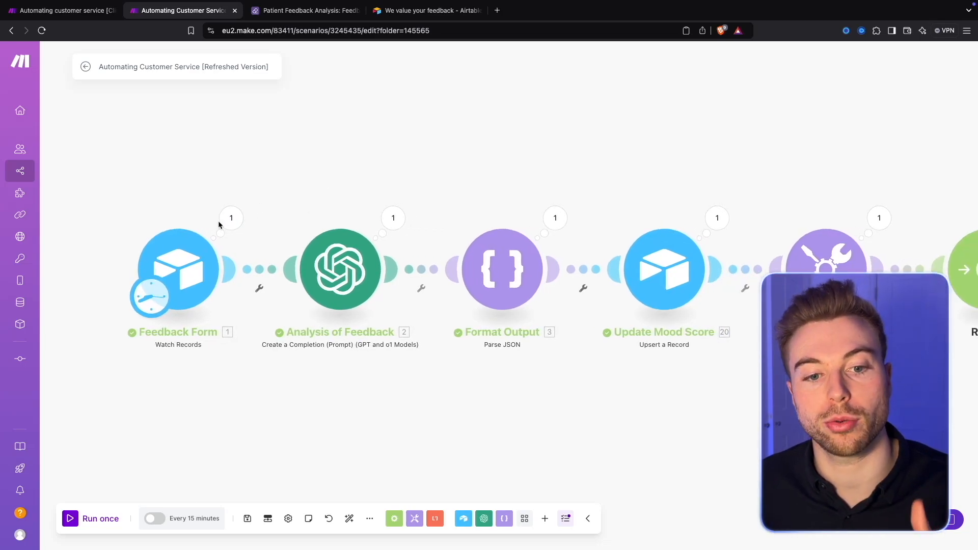
Step: Check the available run frequencies in the scenario's schedule settings and close them without changes
{"action": "left_click", "coordinate": [194, 518]}
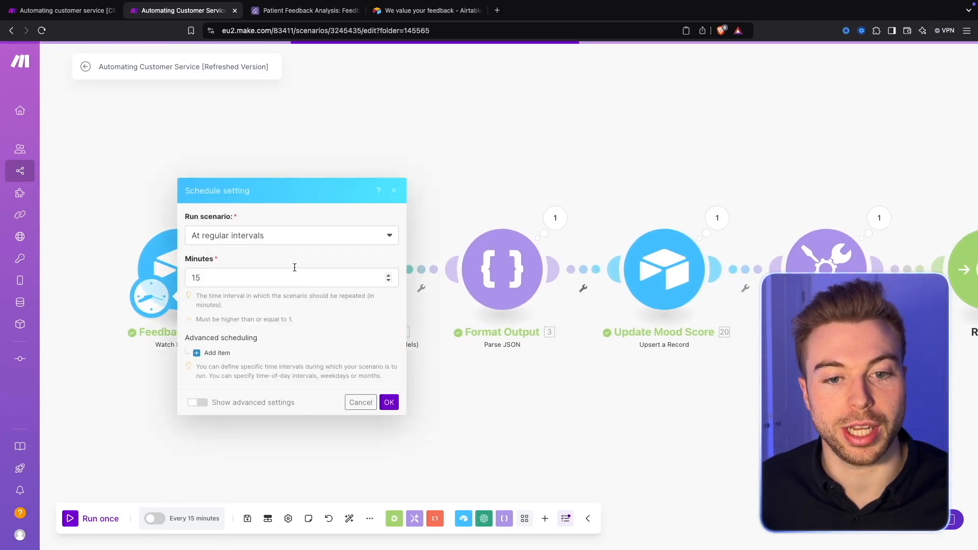
{"action": "left_click", "coordinate": [271, 235]}
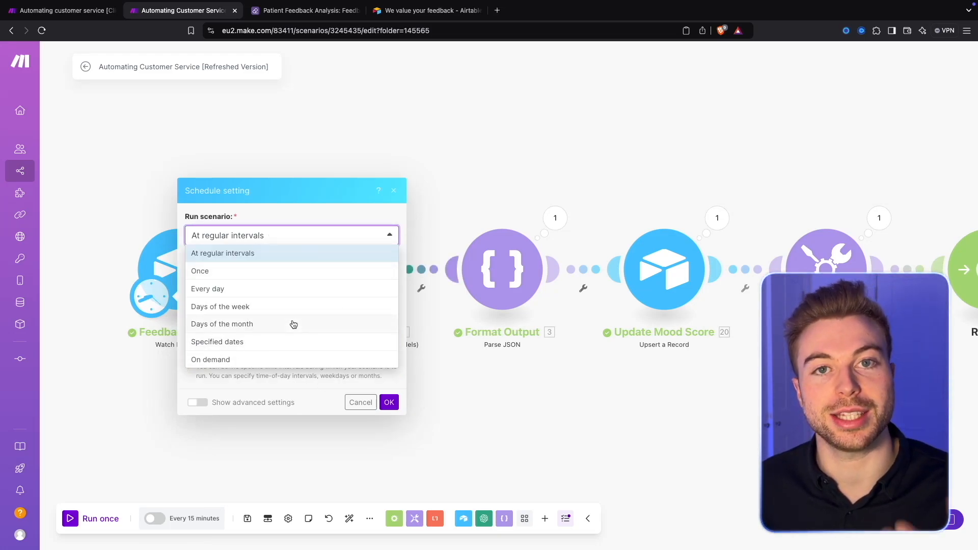
{"action": "left_click", "coordinate": [294, 221]}
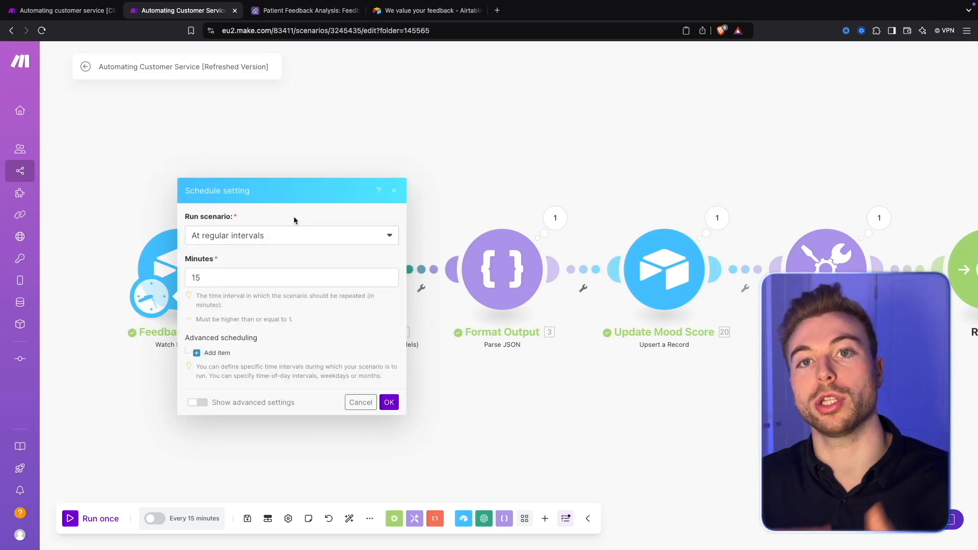
{"action": "left_click", "coordinate": [263, 232]}
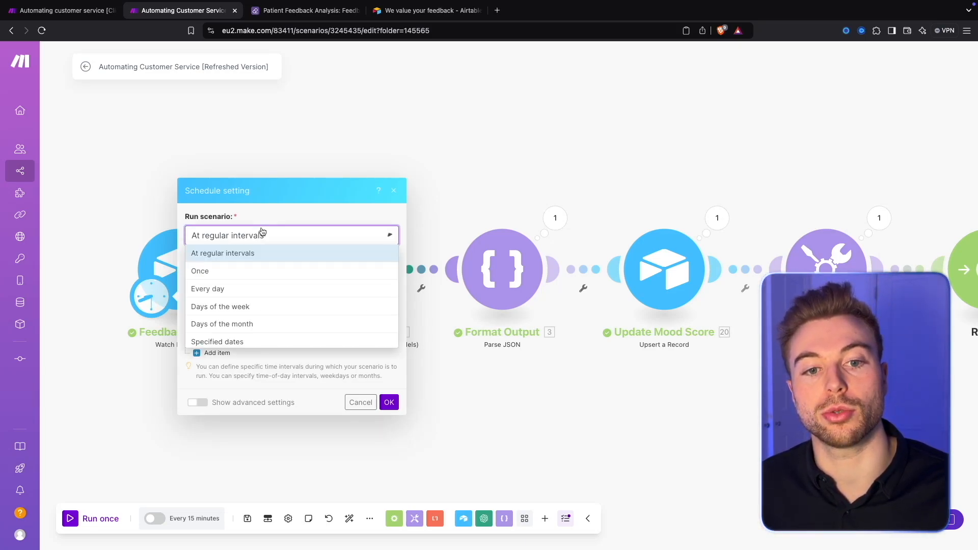
{"action": "left_click", "coordinate": [262, 207]}
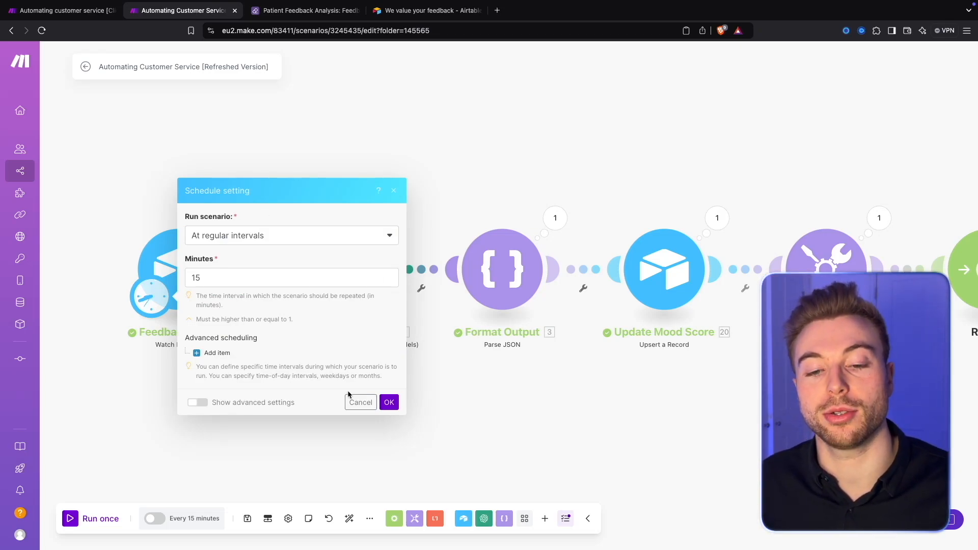
{"action": "left_click", "coordinate": [361, 403]}
Step: Open the Analysis of Feedback module and read the Goal section of its Assistant message prompt
{"action": "left_click", "coordinate": [337, 260]}
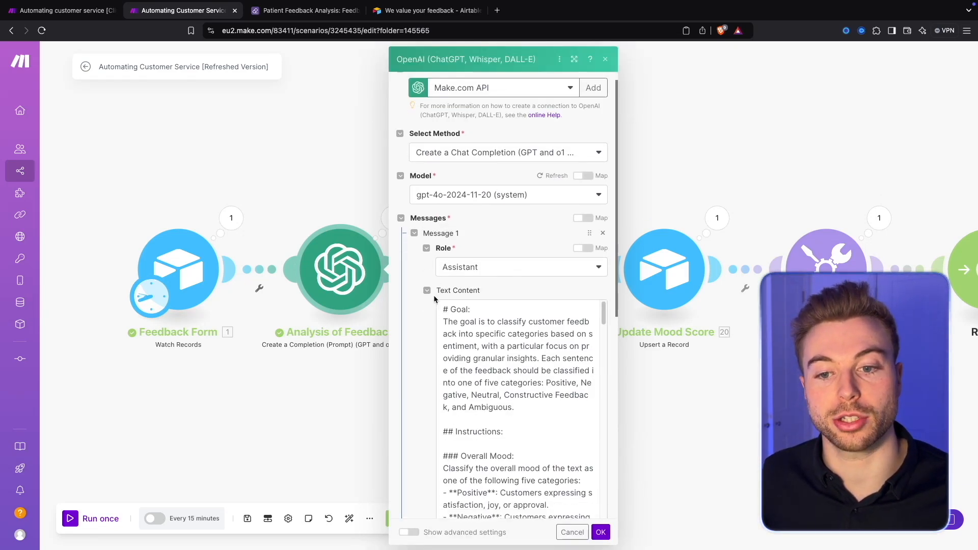
{"action": "scroll", "coordinate": [417, 357], "scroll_direction": "down", "scroll_amount": 3}
{"action": "left_click", "coordinate": [502, 262]}
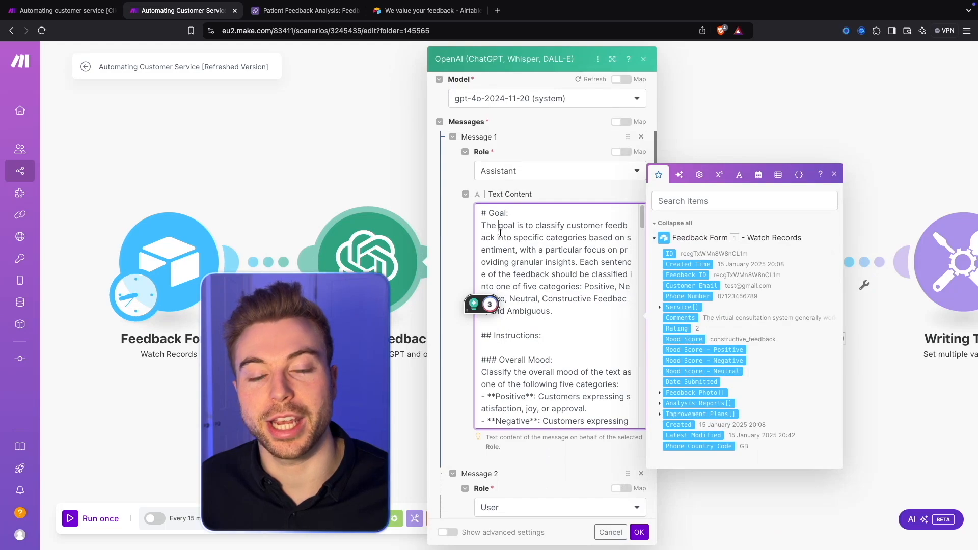
{"action": "scroll", "coordinate": [519, 283], "scroll_direction": "down", "scroll_amount": 3}
{"action": "scroll", "coordinate": [522, 287], "scroll_direction": "up", "scroll_amount": 3}
{"action": "left_click_drag", "start_coordinate": [591, 299], "coordinate": [482, 213]}
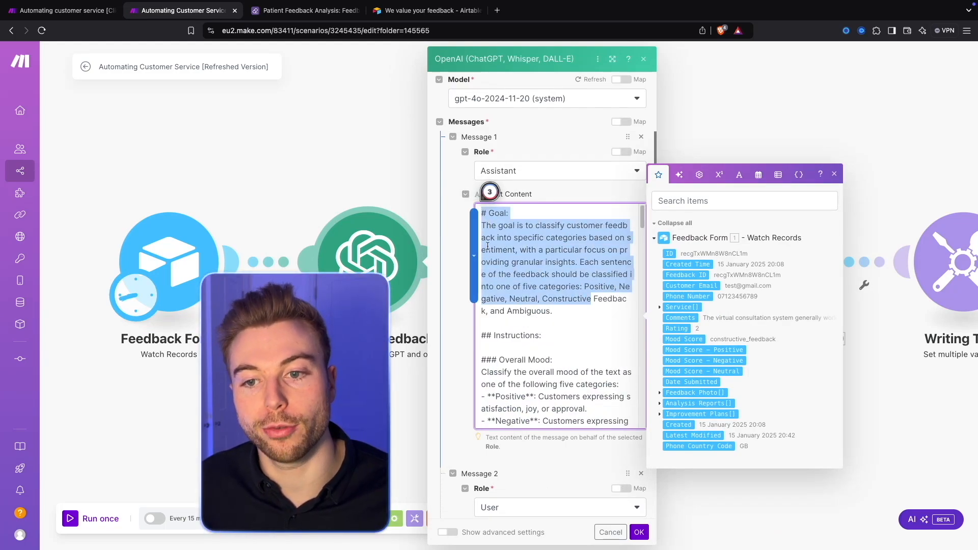
Step: Review the Overall Mood categories in the prompt, highlighting Neutral, Constructive Feedback and Ambiguous
{"action": "scroll", "coordinate": [535, 317], "scroll_direction": "down", "scroll_amount": 3}
{"action": "scroll", "coordinate": [535, 317], "scroll_direction": "down", "scroll_amount": 2}
{"action": "left_click_drag", "start_coordinate": [530, 311], "coordinate": [530, 337]}
{"action": "scroll", "coordinate": [527, 359], "scroll_direction": "down", "scroll_amount": 4}
{"action": "left_click_drag", "start_coordinate": [491, 285], "coordinate": [523, 285]}
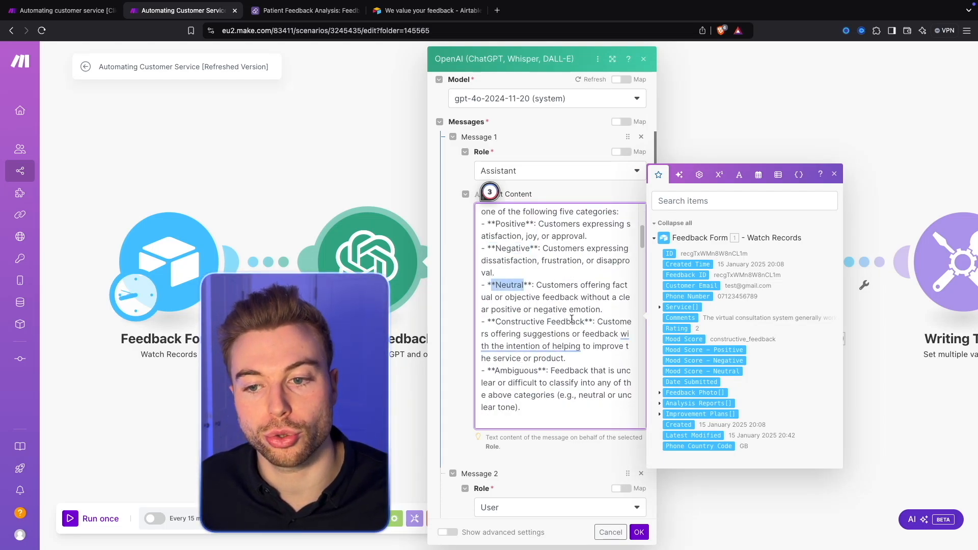
{"action": "left_click_drag", "start_coordinate": [581, 321], "coordinate": [503, 324]}
{"action": "left_click_drag", "start_coordinate": [538, 371], "coordinate": [501, 371]}
{"action": "scroll", "coordinate": [581, 378], "scroll_direction": "down", "scroll_amount": 2}
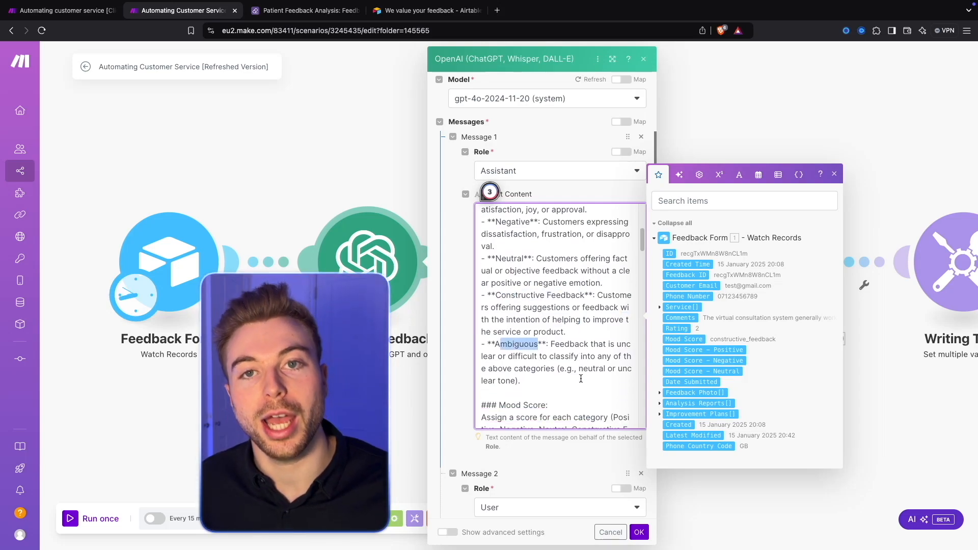
Step: Read the prompt's Mood Score and Mood per Sentence instructions up to the JSON Format section, highlighting the scoring rule
{"action": "scroll", "coordinate": [582, 379], "scroll_direction": "down", "scroll_amount": 4}
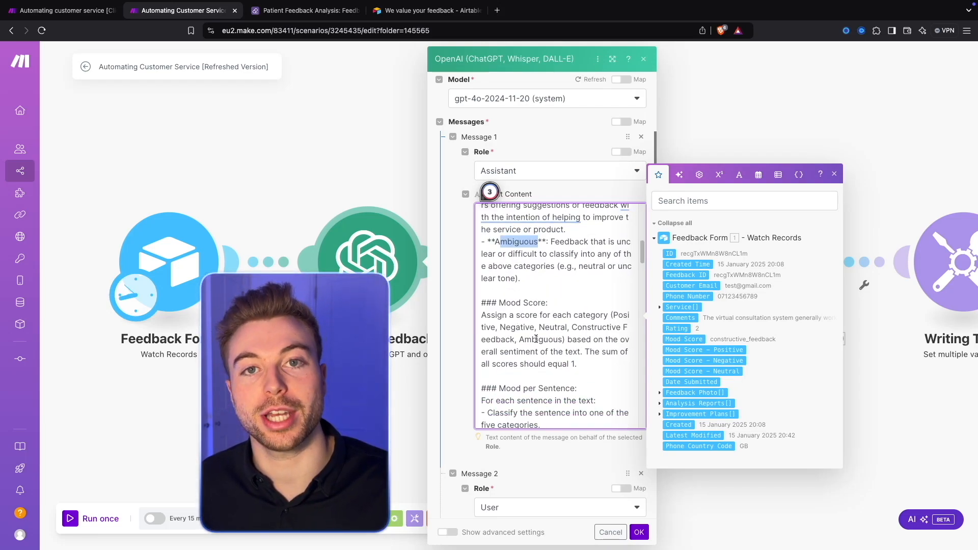
{"action": "scroll", "coordinate": [536, 339], "scroll_direction": "down", "scroll_amount": 2}
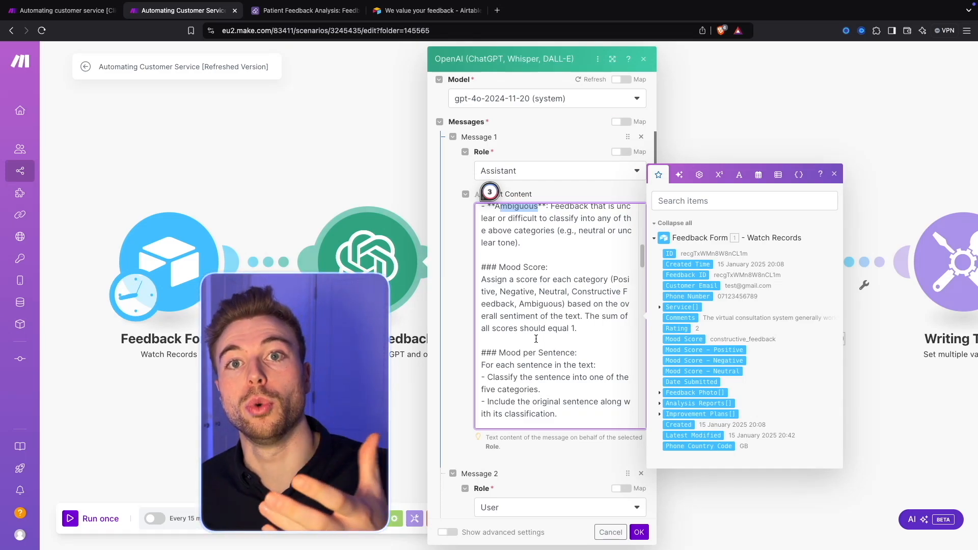
{"action": "scroll", "coordinate": [536, 339], "scroll_direction": "down", "scroll_amount": 3}
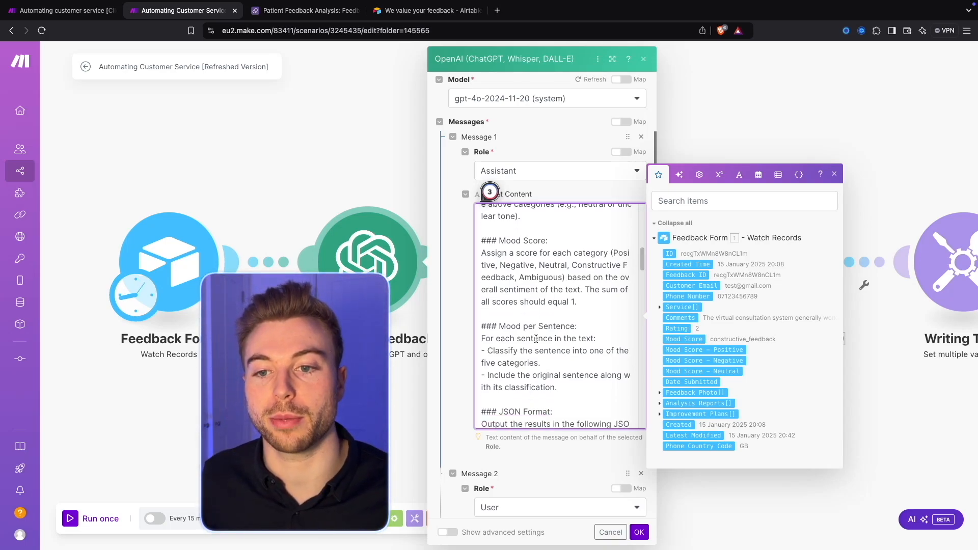
{"action": "left_click_drag", "start_coordinate": [503, 240], "coordinate": [570, 289]}
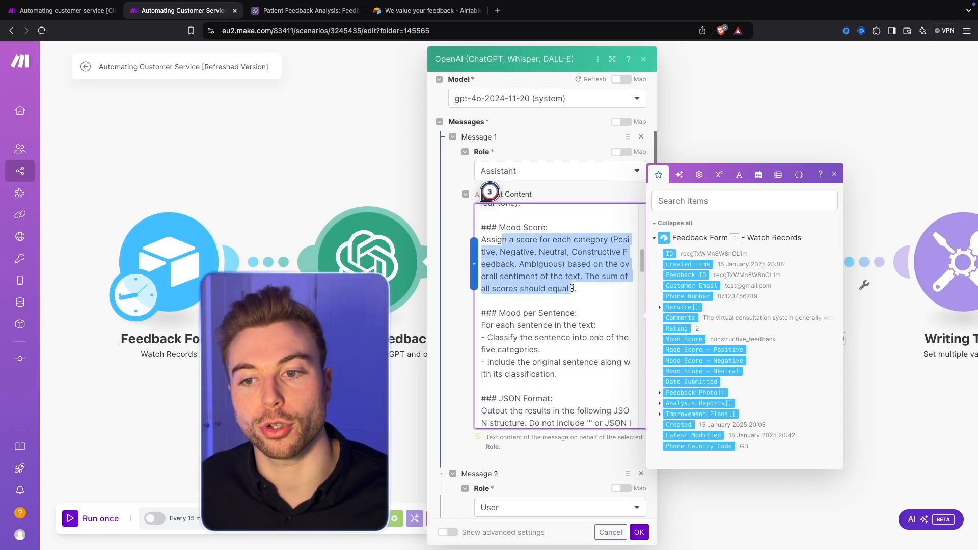
{"action": "scroll", "coordinate": [573, 291], "scroll_direction": "down", "scroll_amount": 2}
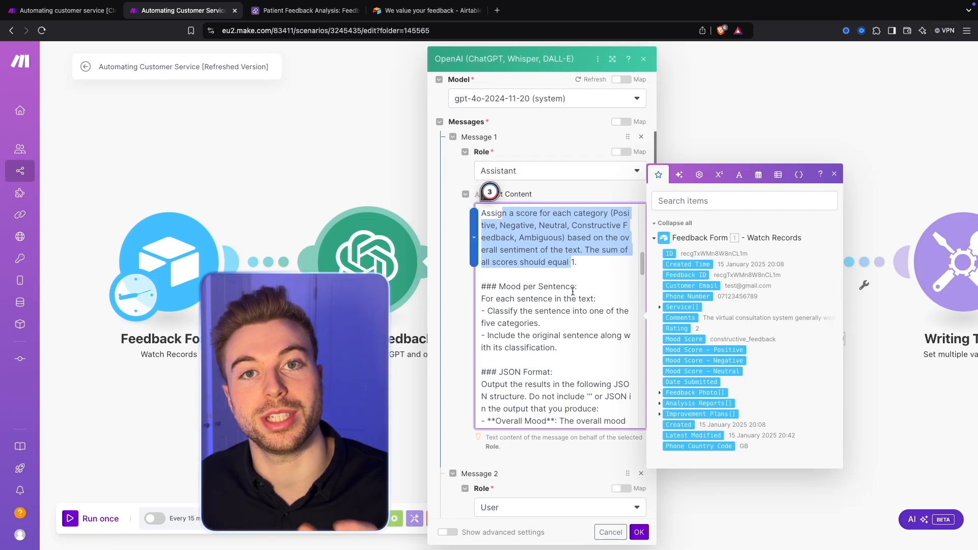
{"action": "scroll", "coordinate": [573, 291], "scroll_direction": "down", "scroll_amount": 1}
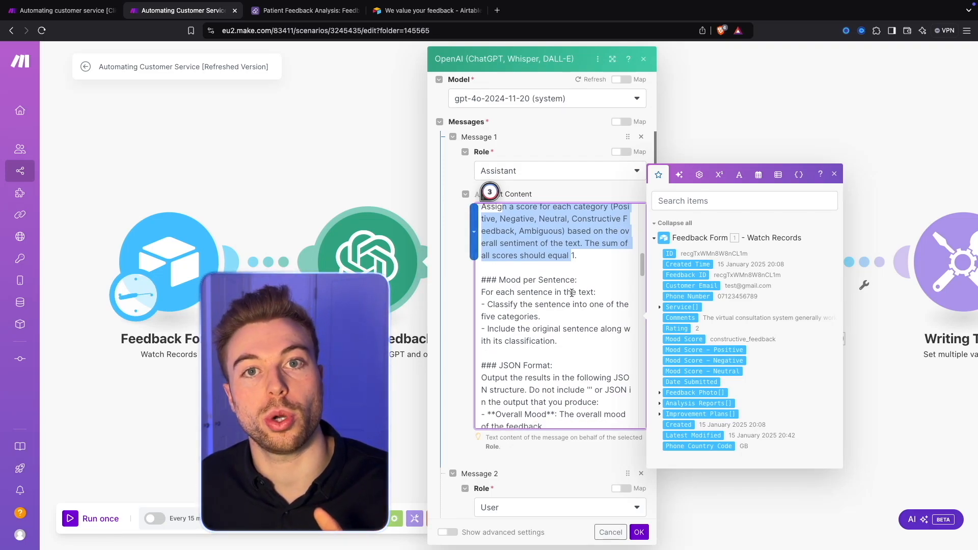
{"action": "scroll", "coordinate": [572, 293], "scroll_direction": "down", "scroll_amount": 2}
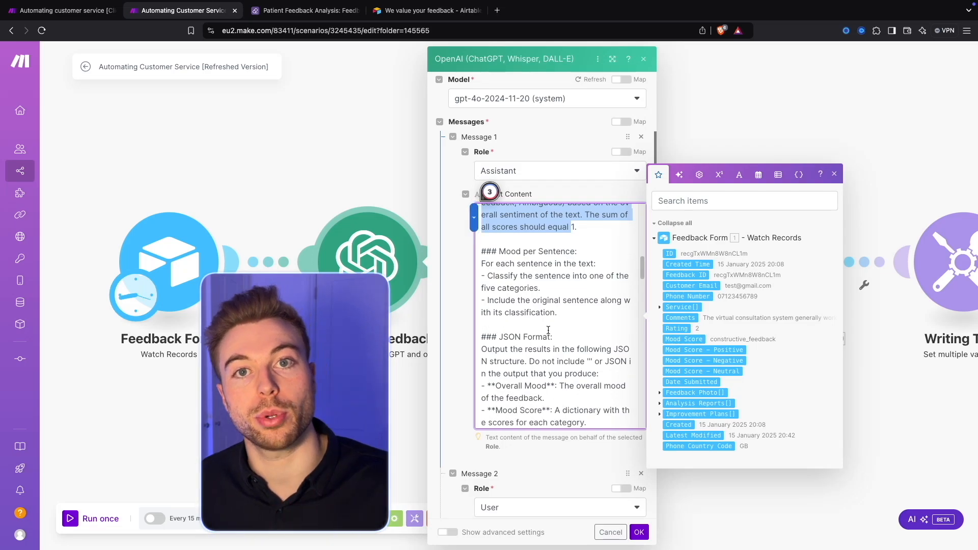
Step: Read the prompt's JSON Format section and highlight the sample feedback under Example Input
{"action": "scroll", "coordinate": [561, 321], "scroll_direction": "down", "scroll_amount": 3}
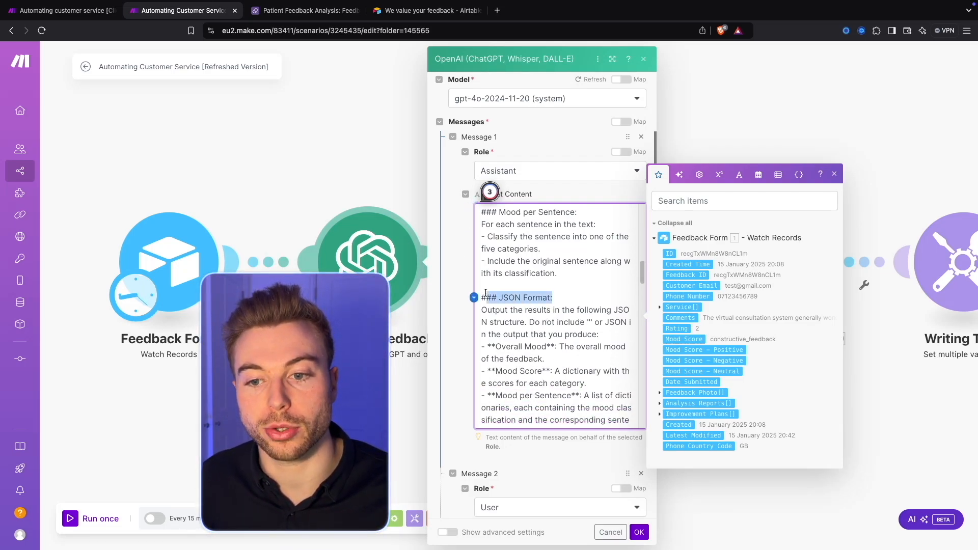
{"action": "scroll", "coordinate": [506, 326], "scroll_direction": "down", "scroll_amount": 6}
{"action": "scroll", "coordinate": [527, 291], "scroll_direction": "down", "scroll_amount": 4}
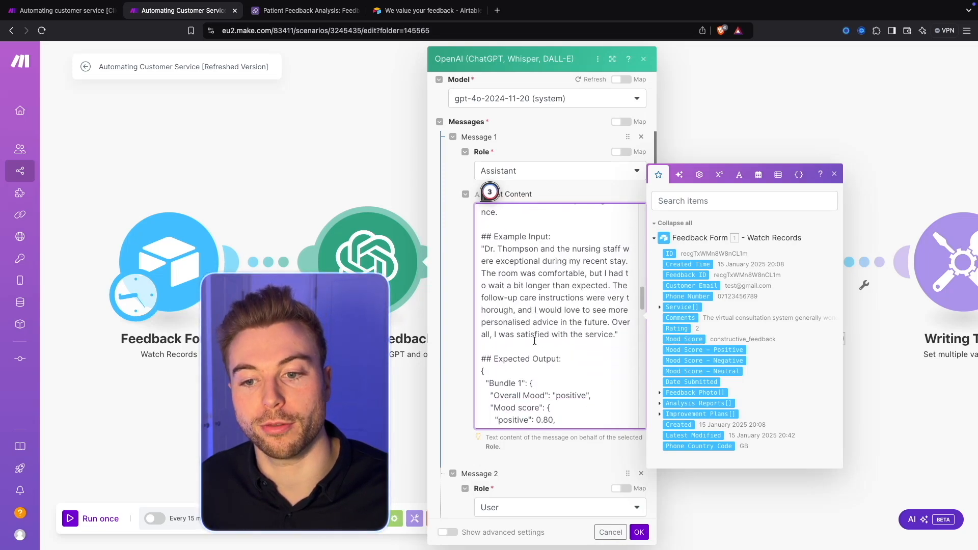
{"action": "left_click_drag", "start_coordinate": [490, 235], "coordinate": [619, 318]}
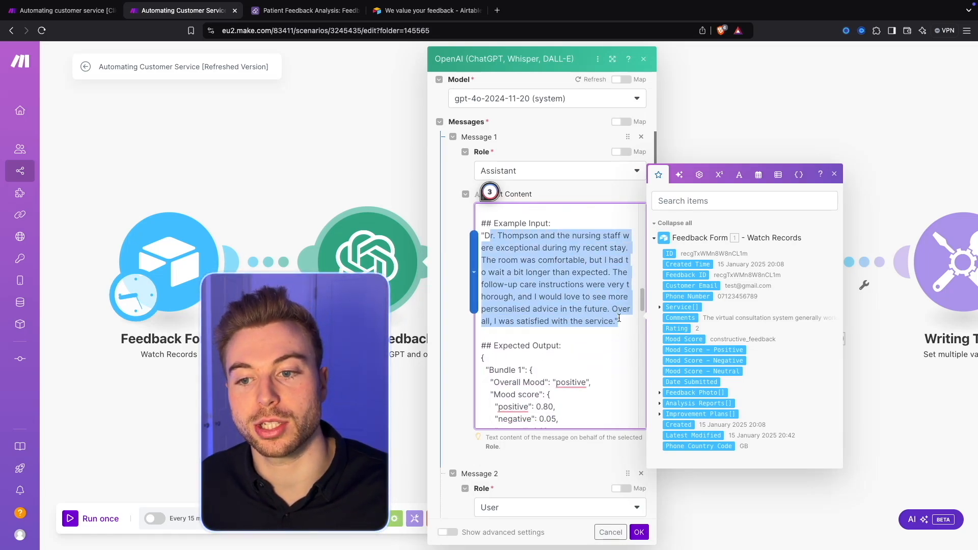
{"action": "scroll", "coordinate": [543, 314], "scroll_direction": "down", "scroll_amount": 8}
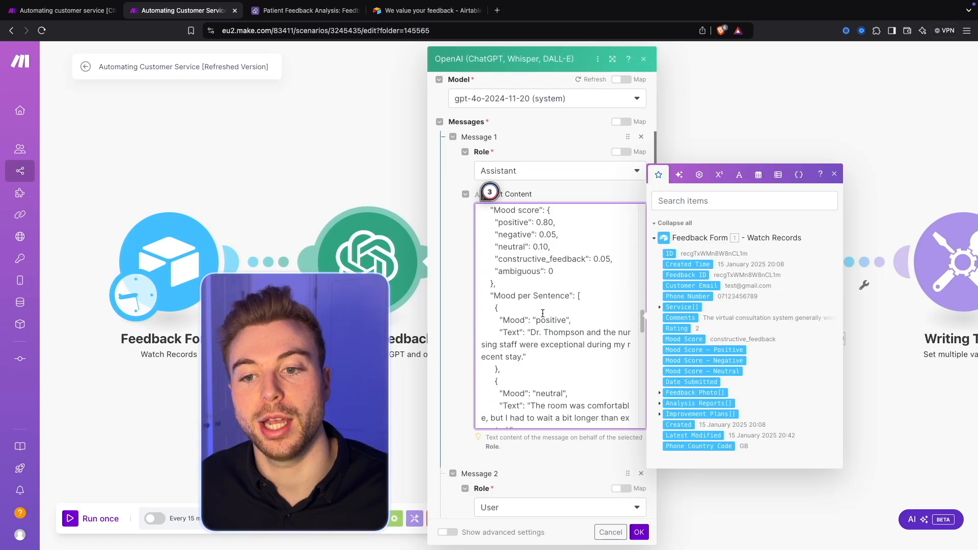
Step: Review the prompt's Expected Output, highlighting Overall Mood and the Mood score entries and reading through Mood per Sentence
{"action": "scroll", "coordinate": [555, 297], "scroll_direction": "up", "scroll_amount": 2}
{"action": "left_click_drag", "start_coordinate": [500, 227], "coordinate": [591, 227]}
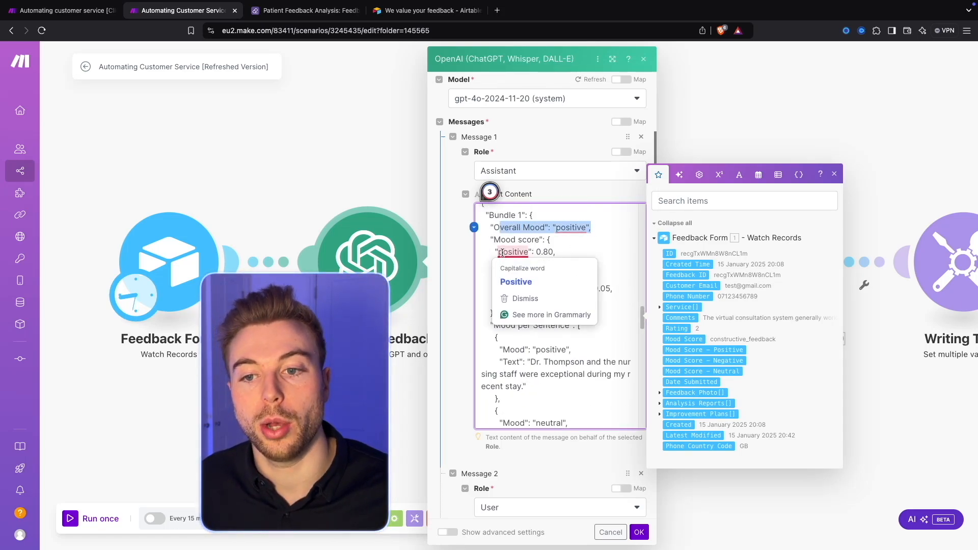
{"action": "left_click_drag", "start_coordinate": [503, 252], "coordinate": [547, 284]}
{"action": "left_click", "coordinate": [620, 276]}
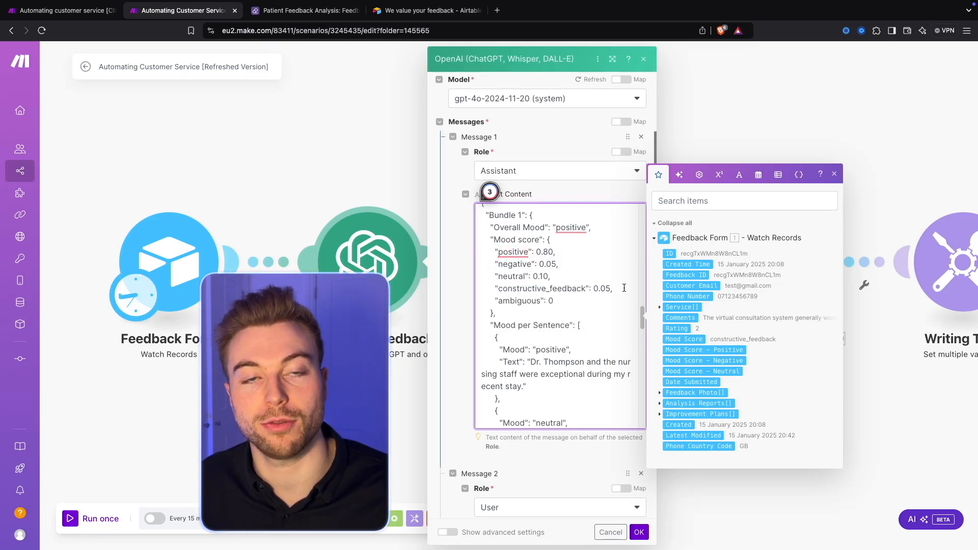
{"action": "scroll", "coordinate": [612, 306], "scroll_direction": "down", "scroll_amount": 3}
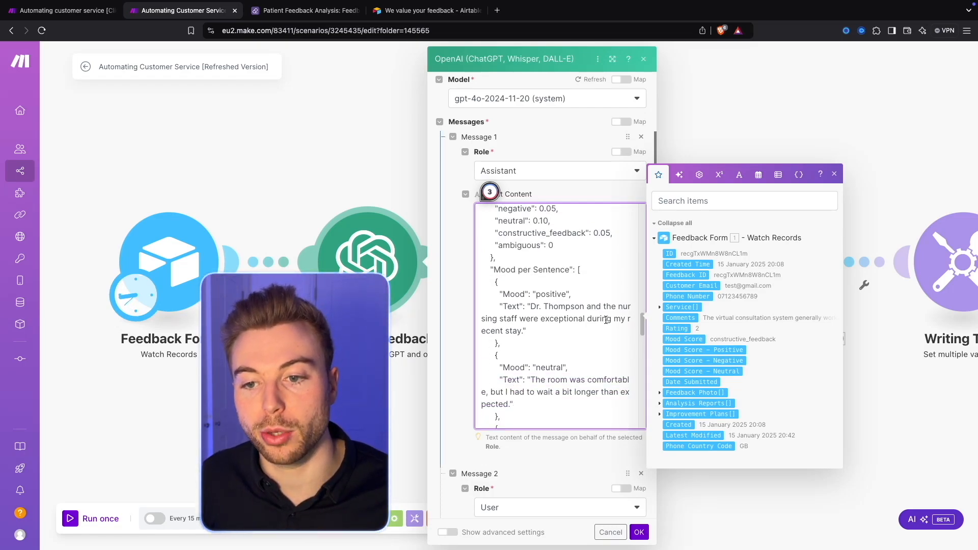
{"action": "scroll", "coordinate": [606, 320], "scroll_direction": "down", "scroll_amount": 2}
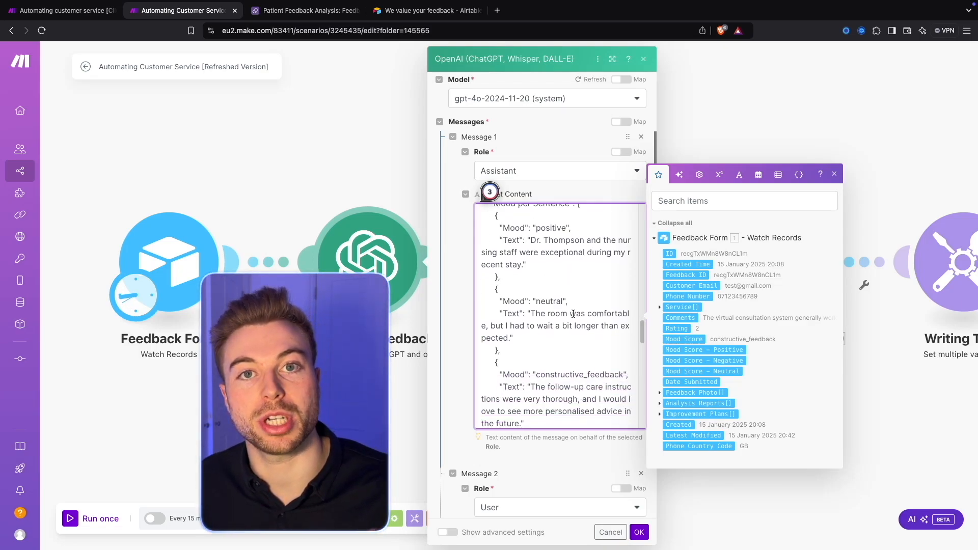
{"action": "scroll", "coordinate": [573, 314], "scroll_direction": "down", "scroll_amount": 1}
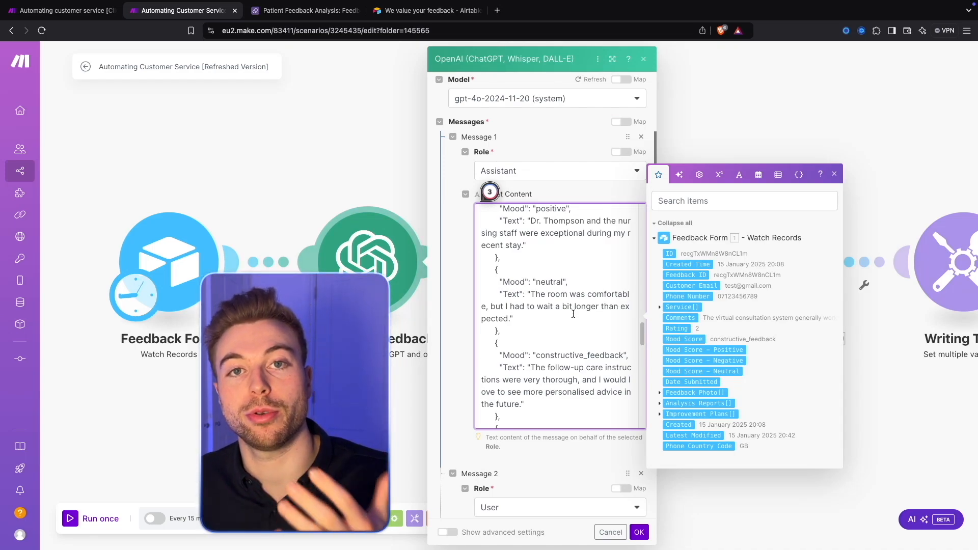
Step: Read the prompt's example statements for the Positive, Negative, Neutral, Constructive Feedback and Ambiguous categories
{"action": "scroll", "coordinate": [573, 314], "scroll_direction": "down", "scroll_amount": 3}
{"action": "scroll", "coordinate": [573, 314], "scroll_direction": "down", "scroll_amount": 5}
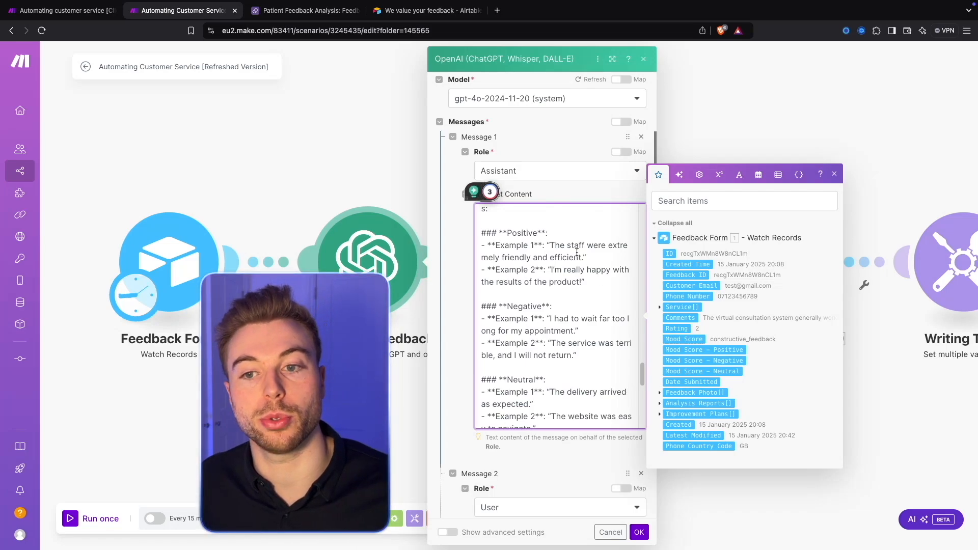
{"action": "scroll", "coordinate": [578, 264], "scroll_direction": "down", "scroll_amount": 3}
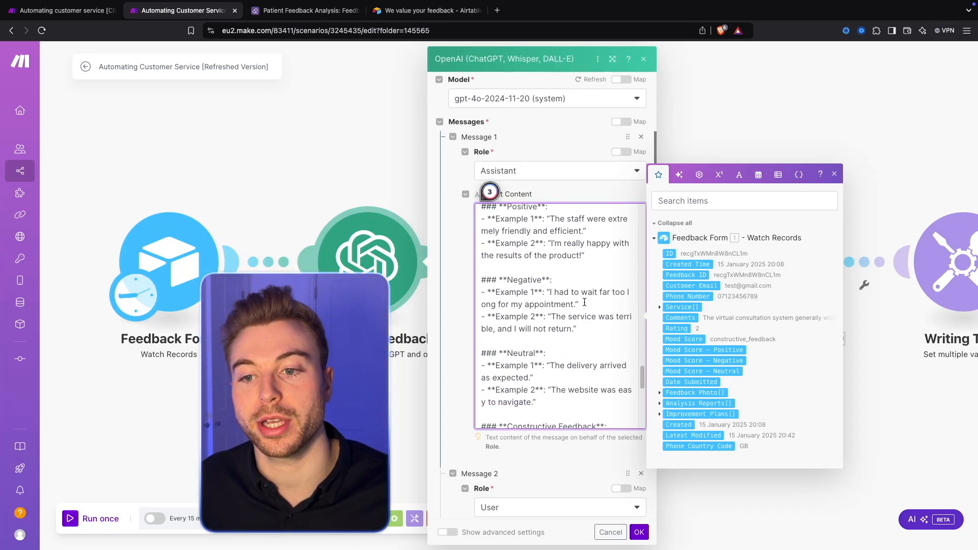
{"action": "scroll", "coordinate": [541, 315], "scroll_direction": "down", "scroll_amount": 5}
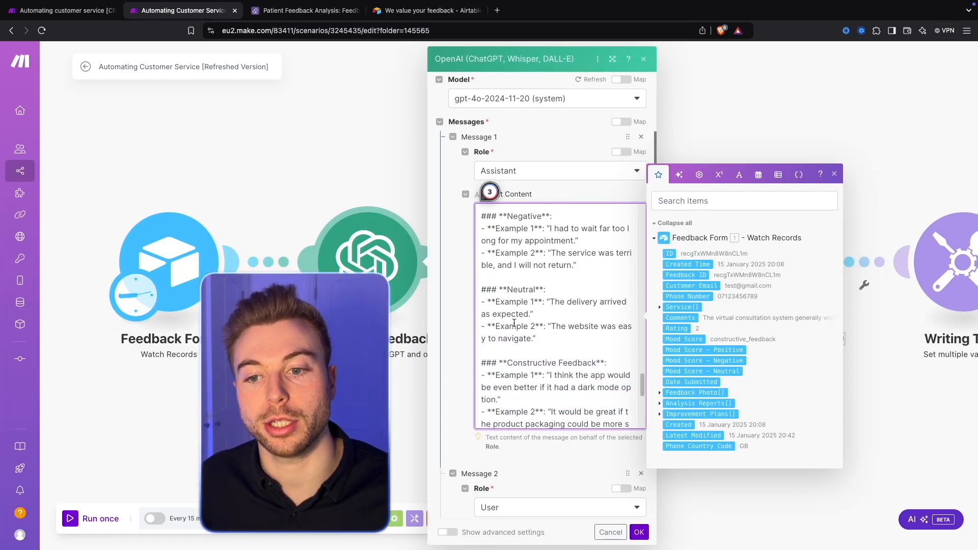
{"action": "scroll", "coordinate": [551, 374], "scroll_direction": "down", "scroll_amount": 1}
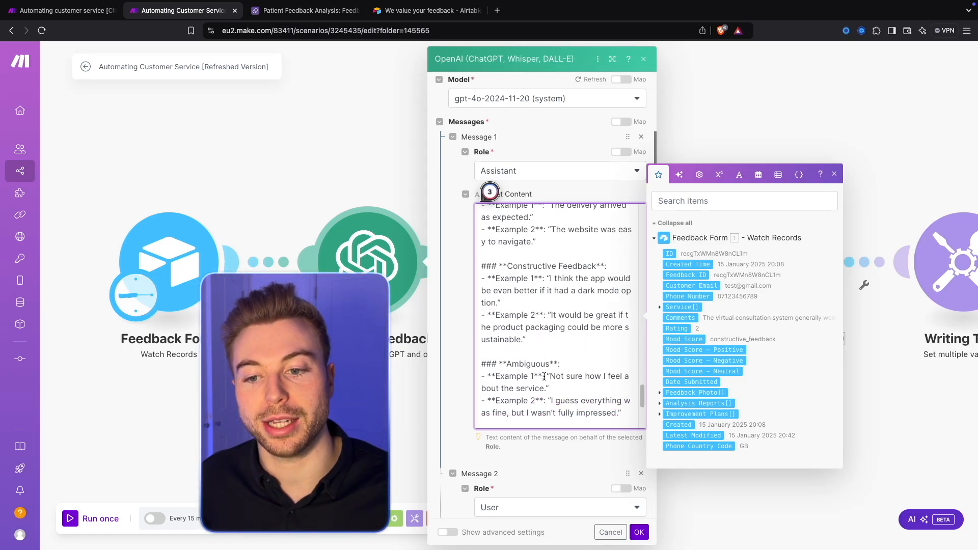
Step: Read the prompt's Explanation of Example Output and highlight the Mood per Sentence explanation
{"action": "scroll", "coordinate": [553, 385], "scroll_direction": "down", "scroll_amount": 1}
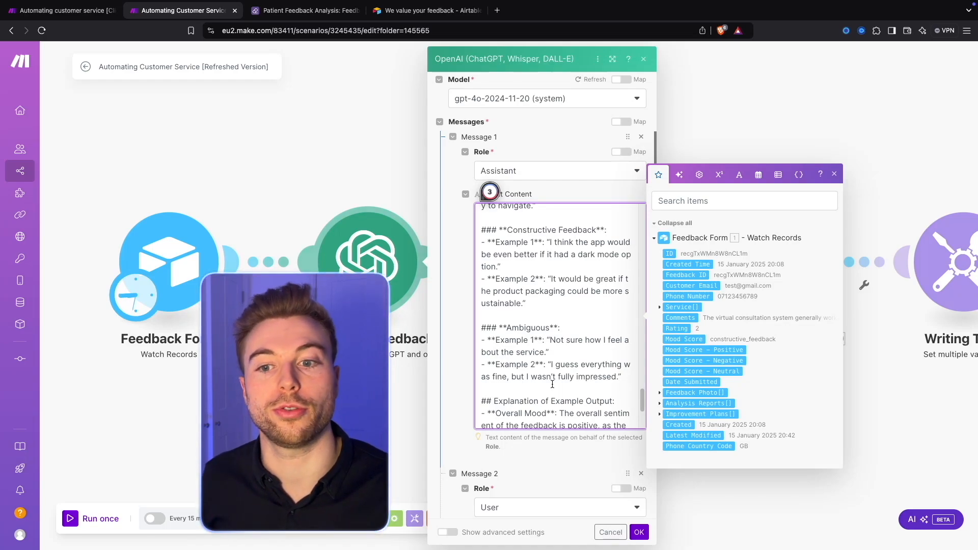
{"action": "scroll", "coordinate": [553, 384], "scroll_direction": "down", "scroll_amount": 5}
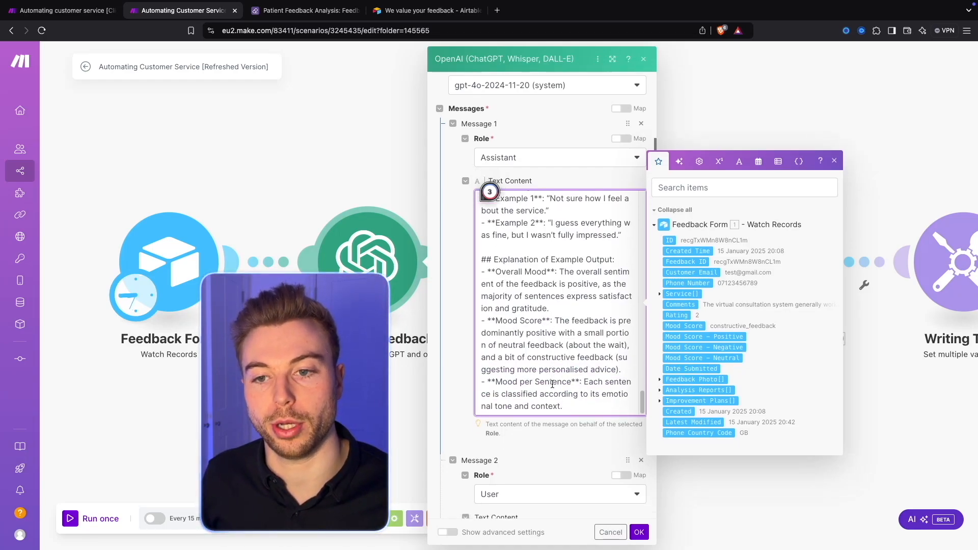
{"action": "left_click_drag", "start_coordinate": [560, 273], "coordinate": [594, 406]}
{"action": "scroll", "coordinate": [585, 361], "scroll_direction": "down", "scroll_amount": 1}
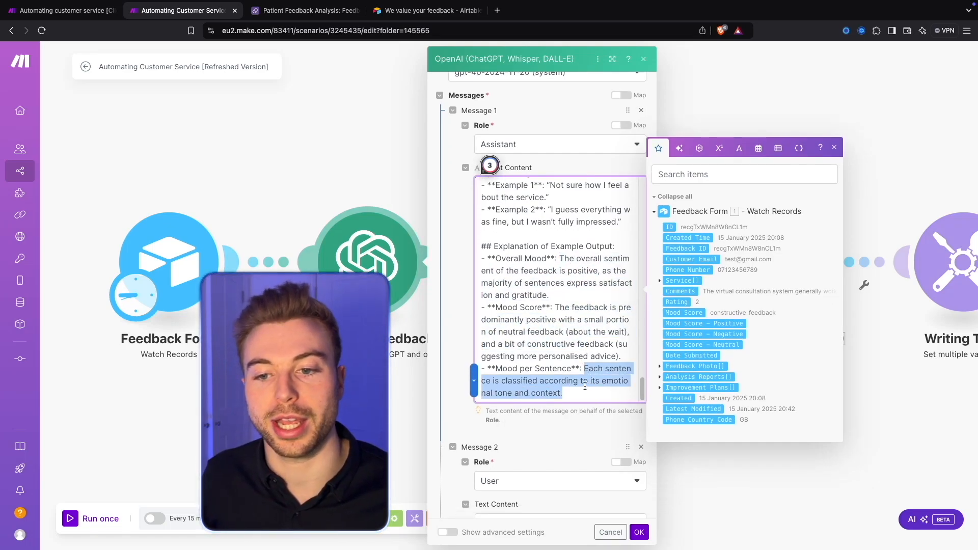
Step: Check that Message 2 has the User role with the Feedback Form's Comments mapped as text content, and confirm the module settings
{"action": "scroll", "coordinate": [570, 391], "scroll_direction": "down", "scroll_amount": 3}
{"action": "scroll", "coordinate": [569, 386], "scroll_direction": "down", "scroll_amount": 5}
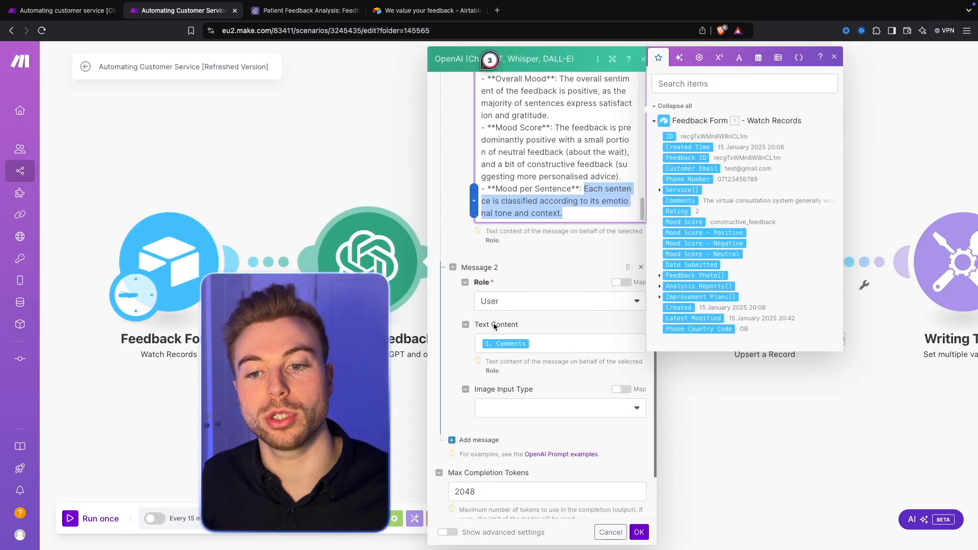
{"action": "scroll", "coordinate": [535, 360], "scroll_direction": "down", "scroll_amount": 1}
{"action": "left_click", "coordinate": [561, 319]}
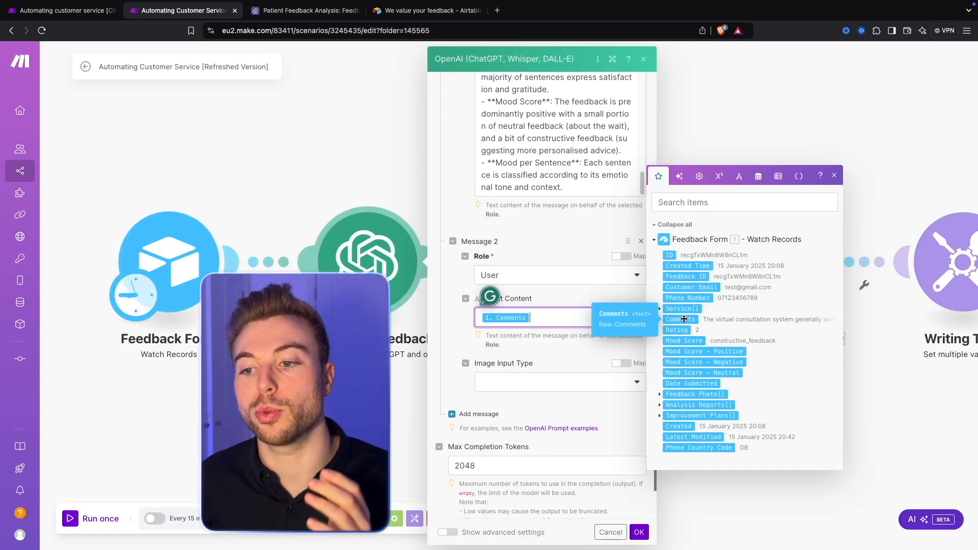
{"action": "left_click", "coordinate": [554, 240]}
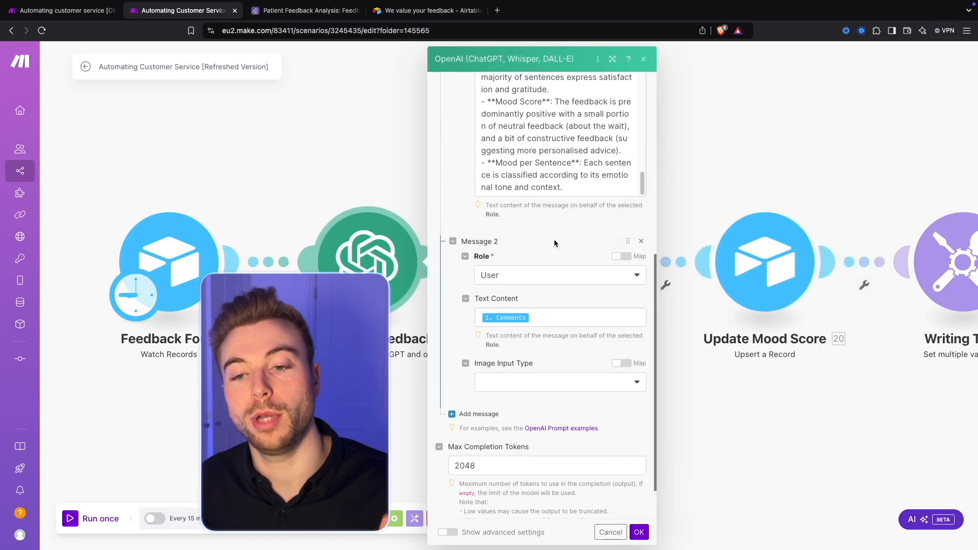
{"action": "left_click", "coordinate": [639, 532]}
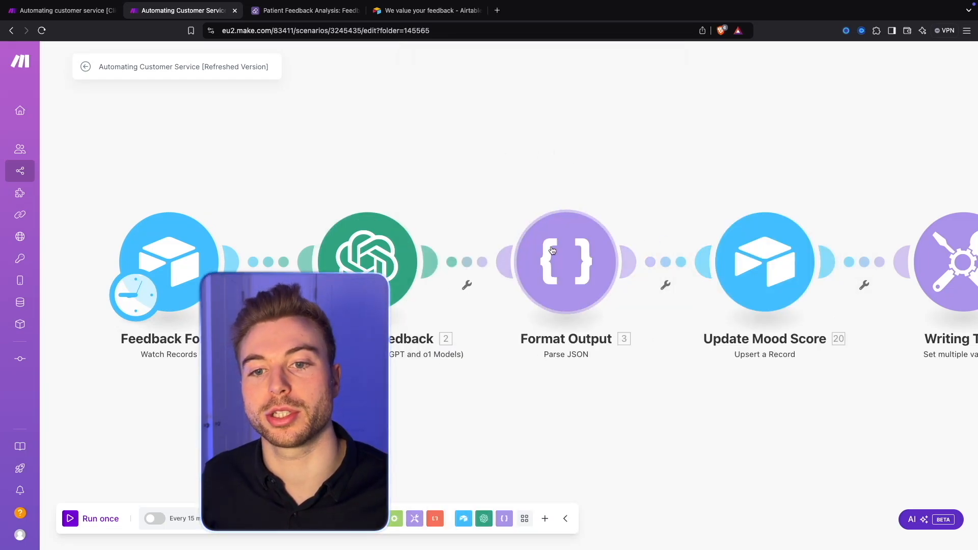
Step: Run only the Analysis of Feedback module with a test comment about the virtual consultation system
{"action": "right_click", "coordinate": [387, 240]}
{"action": "left_click", "coordinate": [441, 265]}
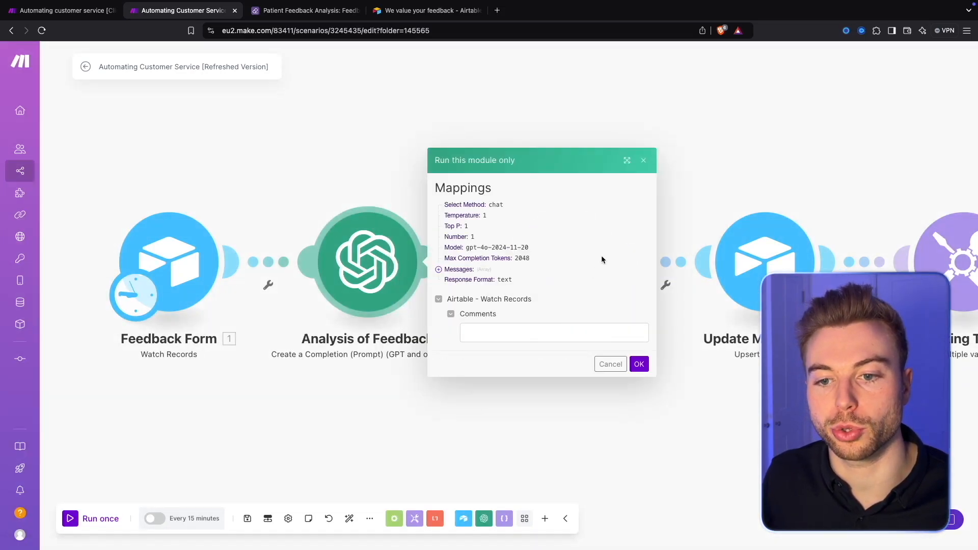
{"action": "left_click", "coordinate": [568, 332]}
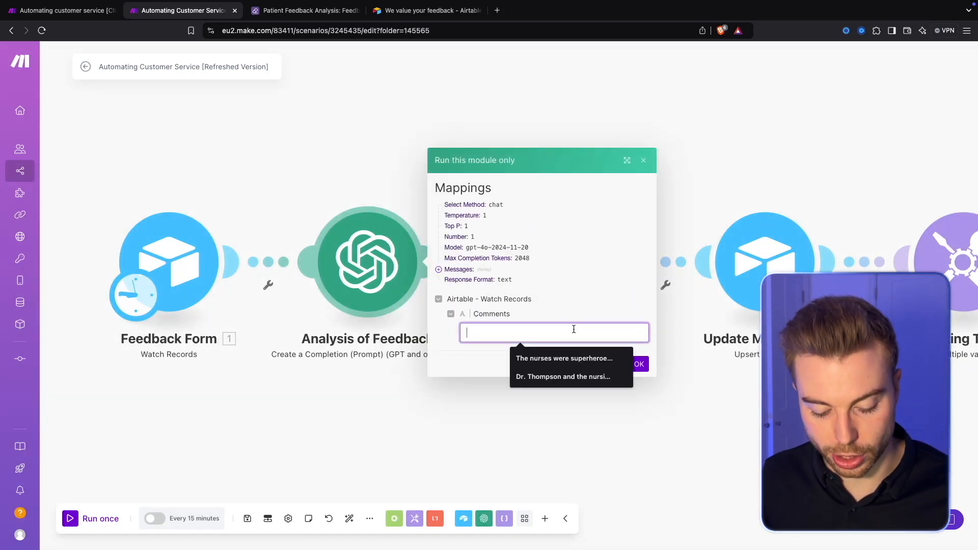
{"action": "left_click", "coordinate": [611, 376]}
{"action": "left_click", "coordinate": [639, 364]}
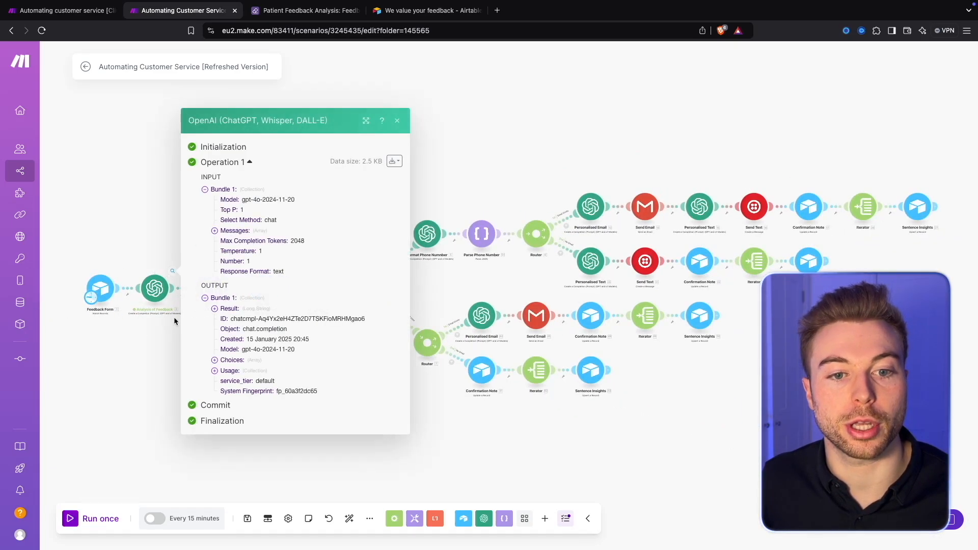
Step: Expand the Result in the module's output, read its Overall Mood, Mood Score and Mood per Sentence, and close the output
{"action": "left_click", "coordinate": [215, 309]}
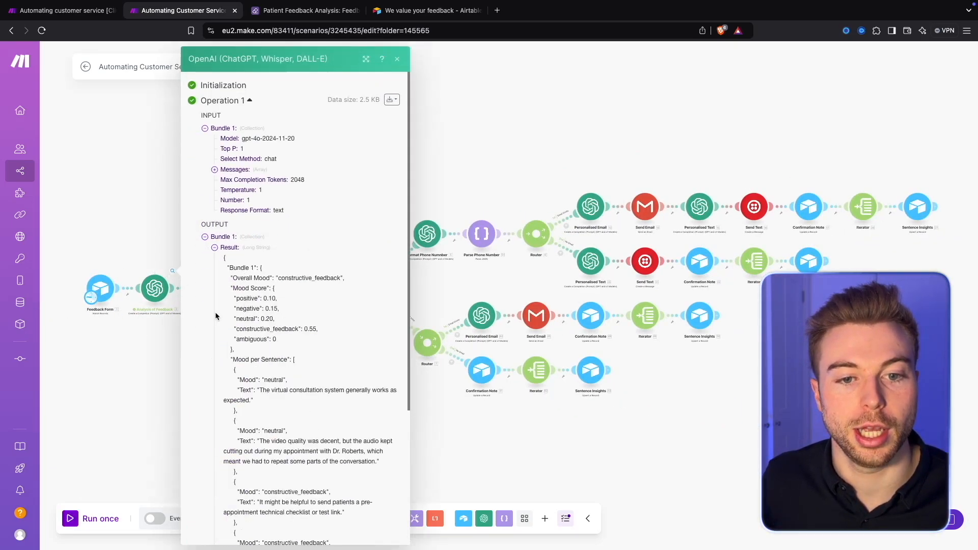
{"action": "scroll", "coordinate": [279, 278], "scroll_direction": "down", "scroll_amount": 3}
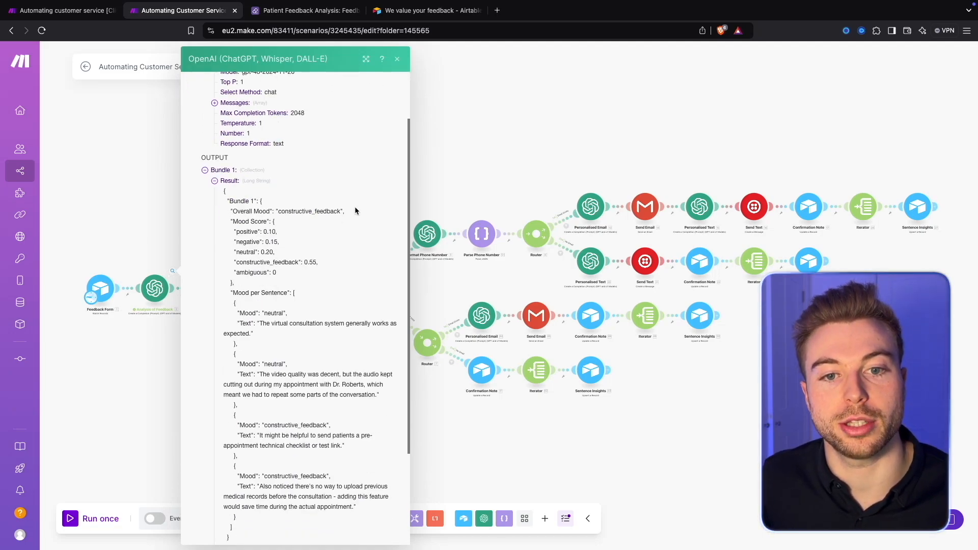
{"action": "scroll", "coordinate": [285, 229], "scroll_direction": "down", "scroll_amount": 1}
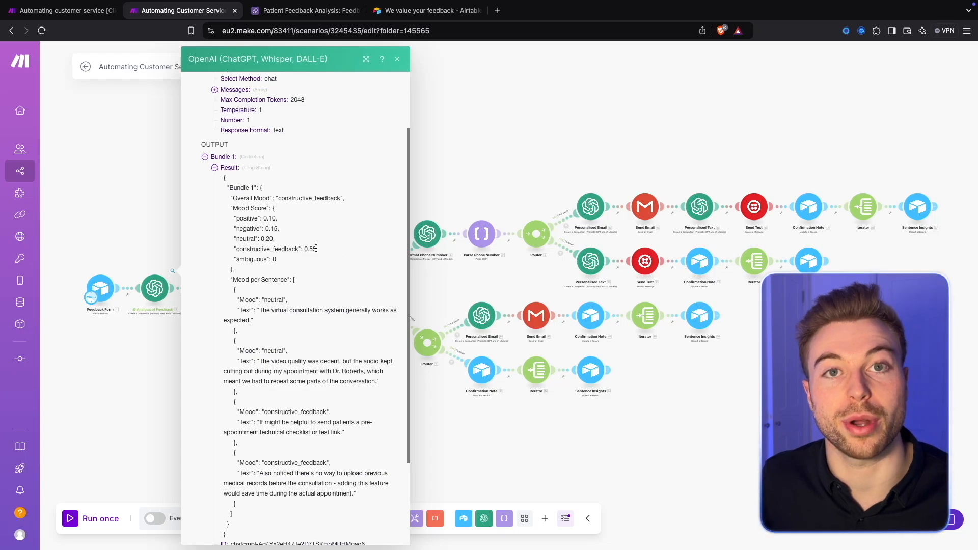
{"action": "scroll", "coordinate": [319, 251], "scroll_direction": "down", "scroll_amount": 3}
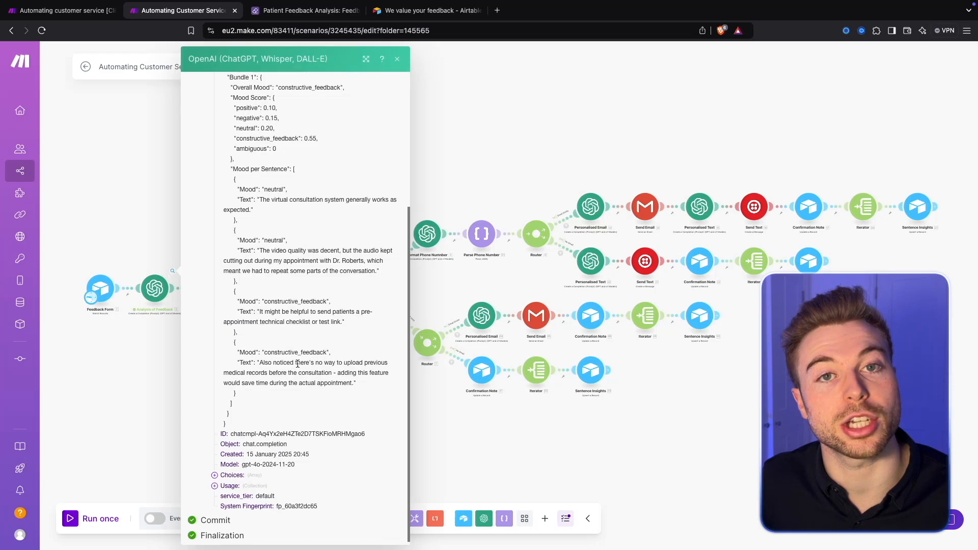
{"action": "left_click", "coordinate": [580, 434]}
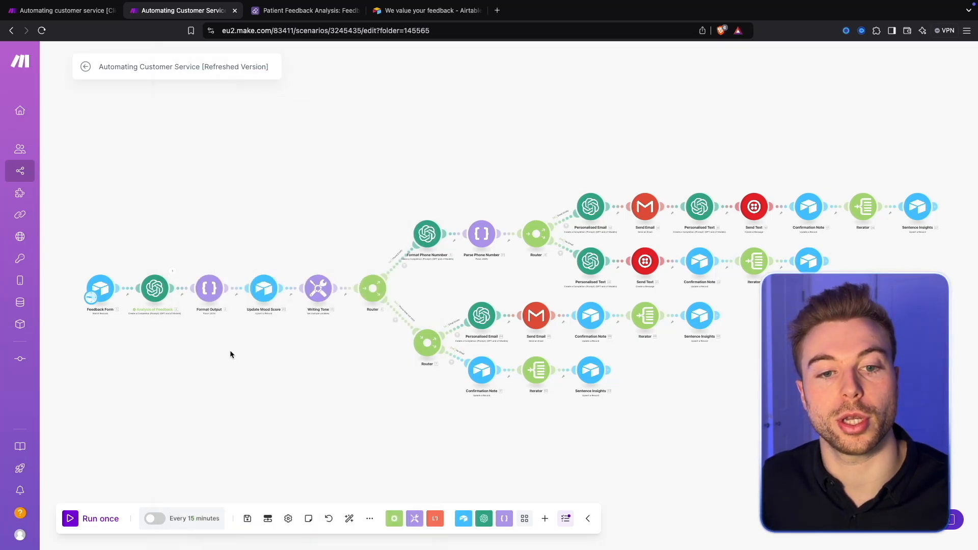
Step: Reopen the Analysis of Feedback output and copy the full JSON text from its Result
{"action": "scroll", "coordinate": [231, 355], "scroll_direction": "up", "scroll_amount": 10}
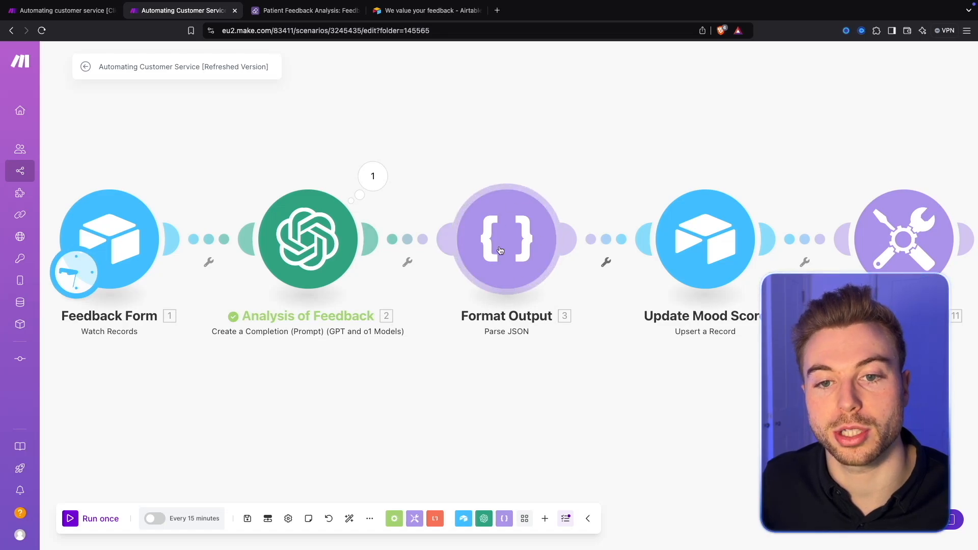
{"action": "right_click", "coordinate": [526, 223]}
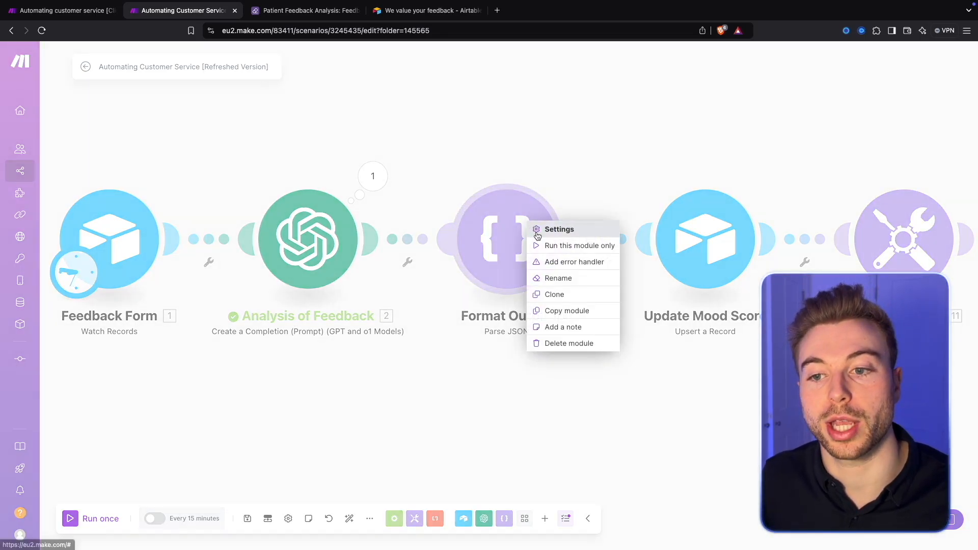
{"action": "left_click", "coordinate": [373, 178]}
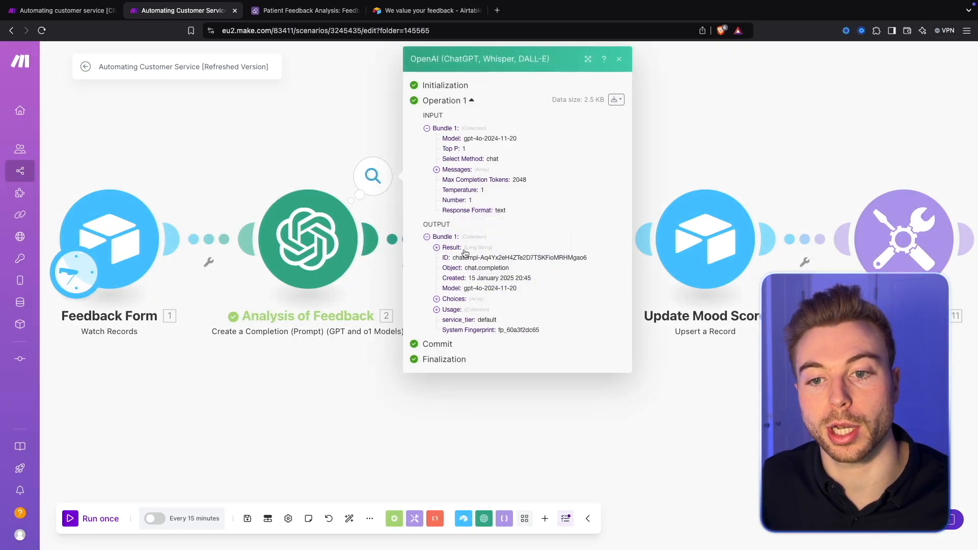
{"action": "left_click", "coordinate": [438, 240]}
{"action": "left_click_drag", "start_coordinate": [442, 243], "coordinate": [478, 426]}
{"action": "key", "text": "super+c"}
Step: Run only the Format Output module, using the copied JSON as its JSON string
{"action": "right_click", "coordinate": [512, 238]}
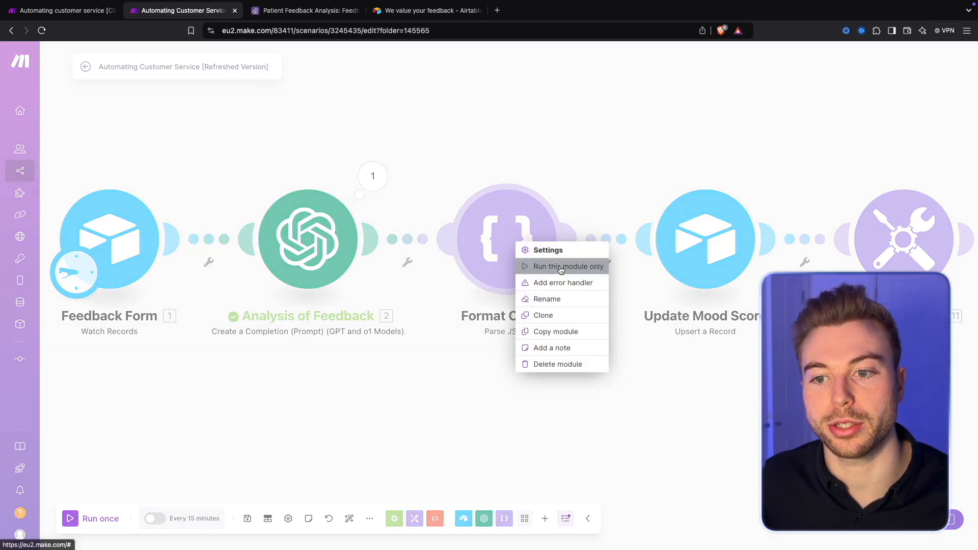
{"action": "left_click", "coordinate": [564, 268]}
{"action": "left_click", "coordinate": [641, 276]}
{"action": "key", "text": "super+v"}
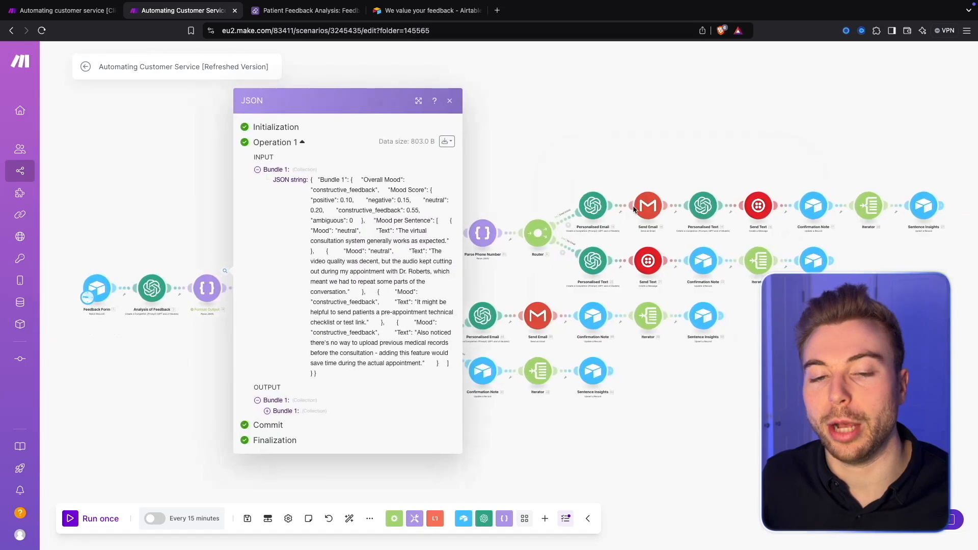
Step: Expand Bundle 1, Mood Score and Mood per Sentence in the parsed JSON output and highlight the Overall Mood value
{"action": "left_click", "coordinate": [298, 414]}
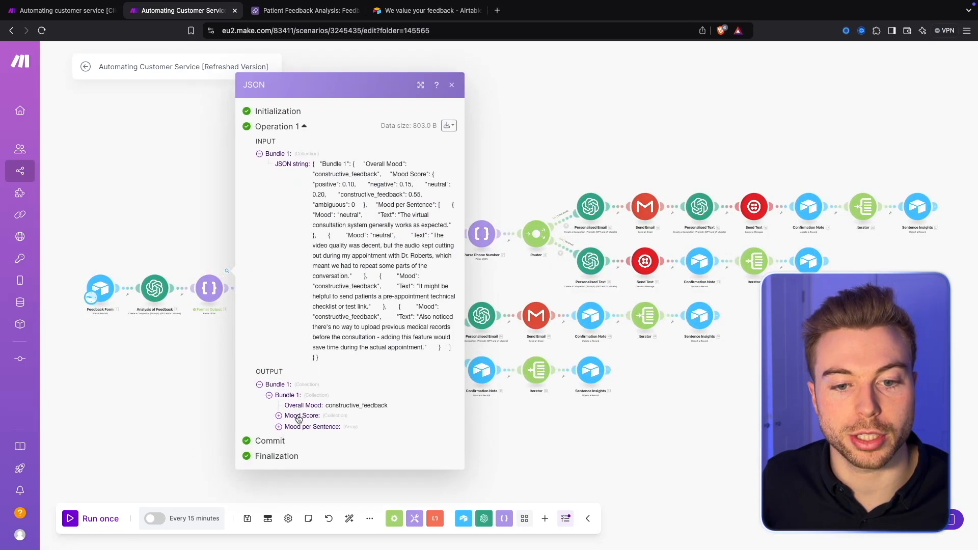
{"action": "left_click", "coordinate": [298, 418]}
{"action": "left_click", "coordinate": [312, 452]}
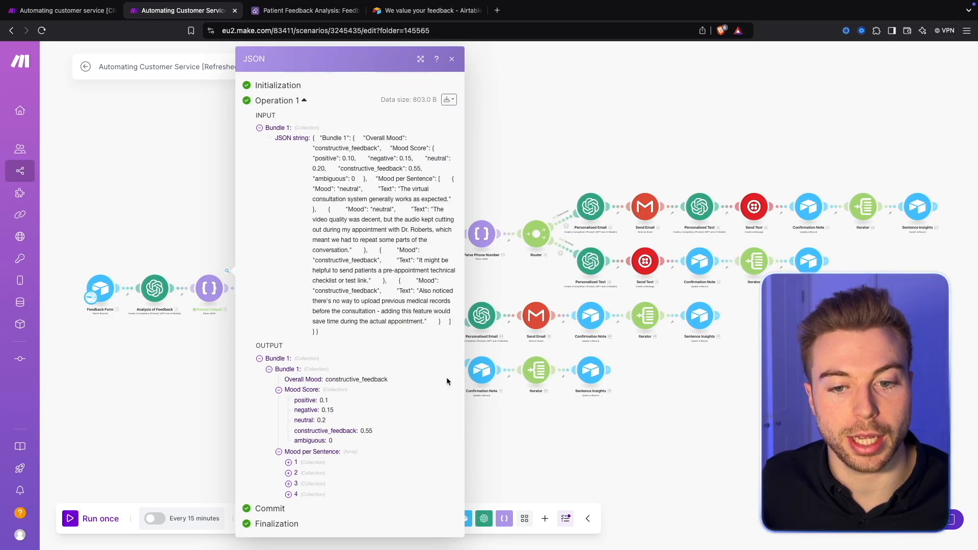
{"action": "left_click_drag", "start_coordinate": [329, 381], "coordinate": [401, 386]}
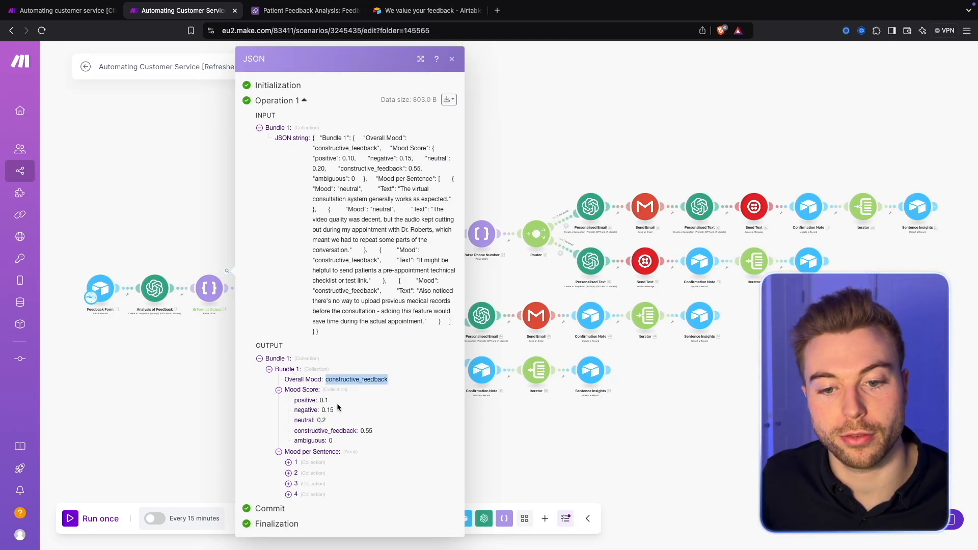
Step: Expand all four Mood per Sentence items in the parsed JSON output, read each Mood and Text, and close the output
{"action": "left_click", "coordinate": [317, 462]}
{"action": "scroll", "coordinate": [317, 490], "scroll_direction": "down", "scroll_amount": 3}
{"action": "left_click", "coordinate": [316, 492]}
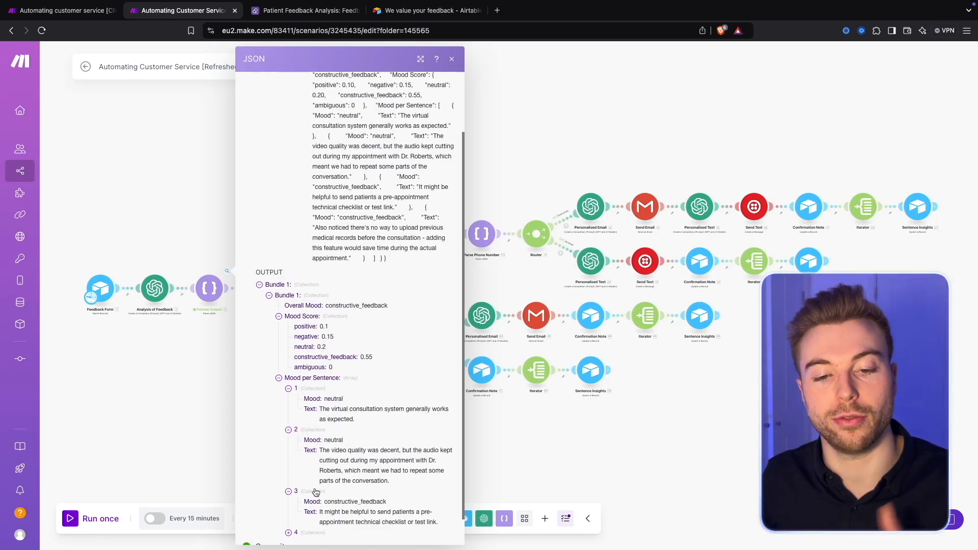
{"action": "scroll", "coordinate": [315, 491], "scroll_direction": "down", "scroll_amount": 1}
{"action": "left_click", "coordinate": [317, 502]}
{"action": "scroll", "coordinate": [333, 467], "scroll_direction": "down", "scroll_amount": 2}
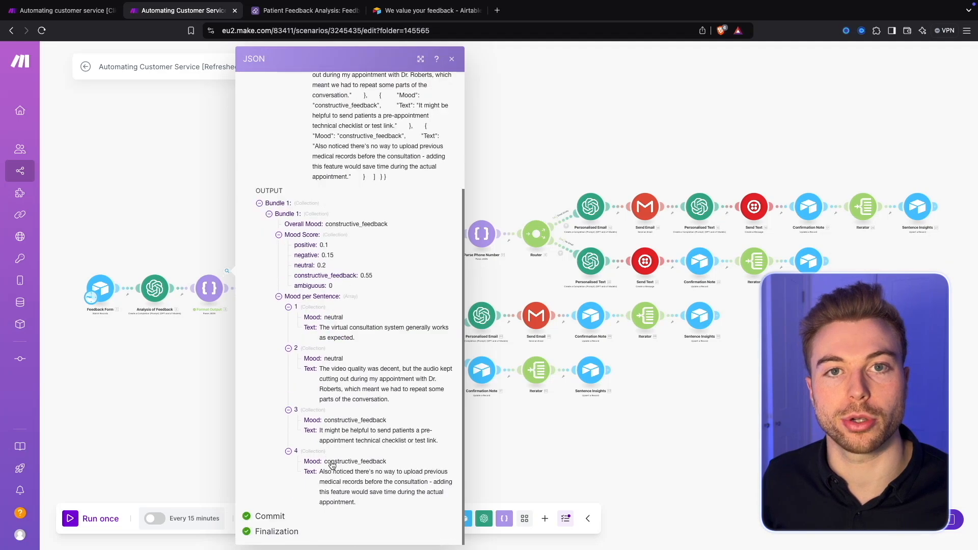
{"action": "left_click", "coordinate": [158, 427]}
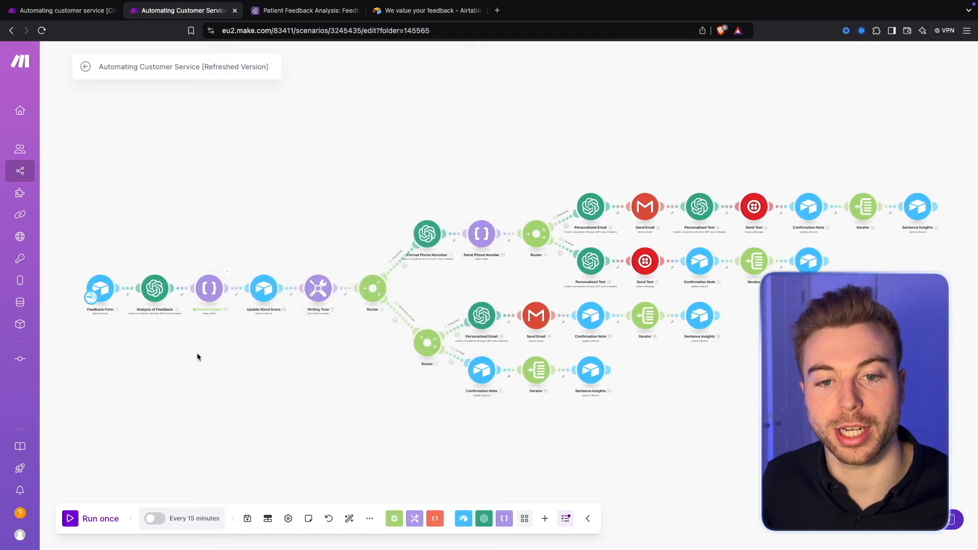
Step: Open the Update Mood Score module and review its Mood Score mappings against the expanded Format Output values
{"action": "scroll", "coordinate": [179, 353], "scroll_direction": "up", "scroll_amount": 5}
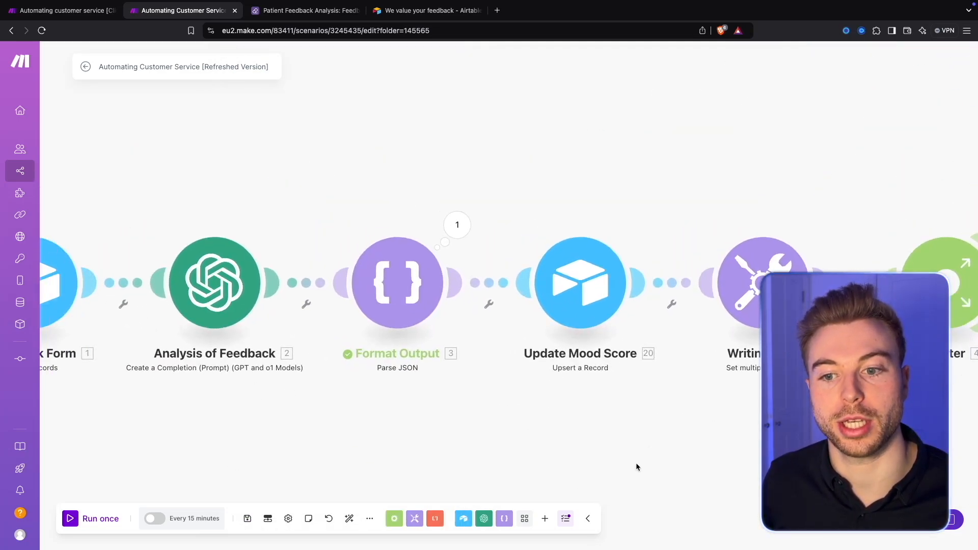
{"action": "left_click_drag", "start_coordinate": [636, 466], "coordinate": [549, 457]}
{"action": "left_click", "coordinate": [515, 249]}
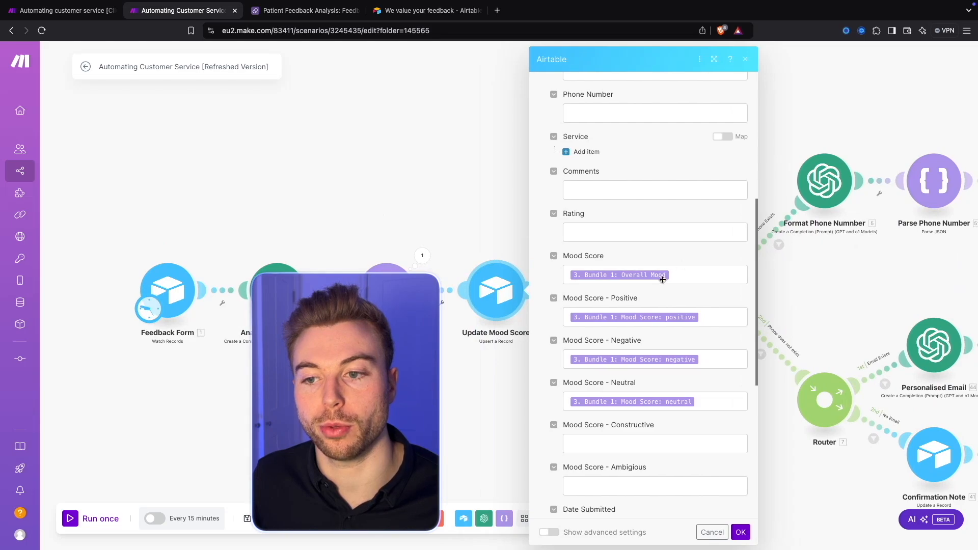
{"action": "left_click", "coordinate": [662, 276]}
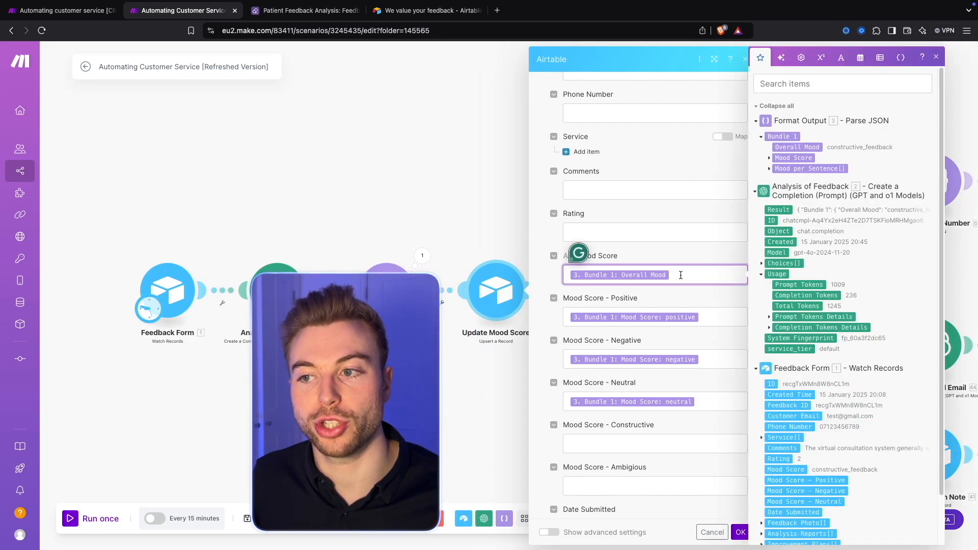
{"action": "left_click", "coordinate": [770, 158]}
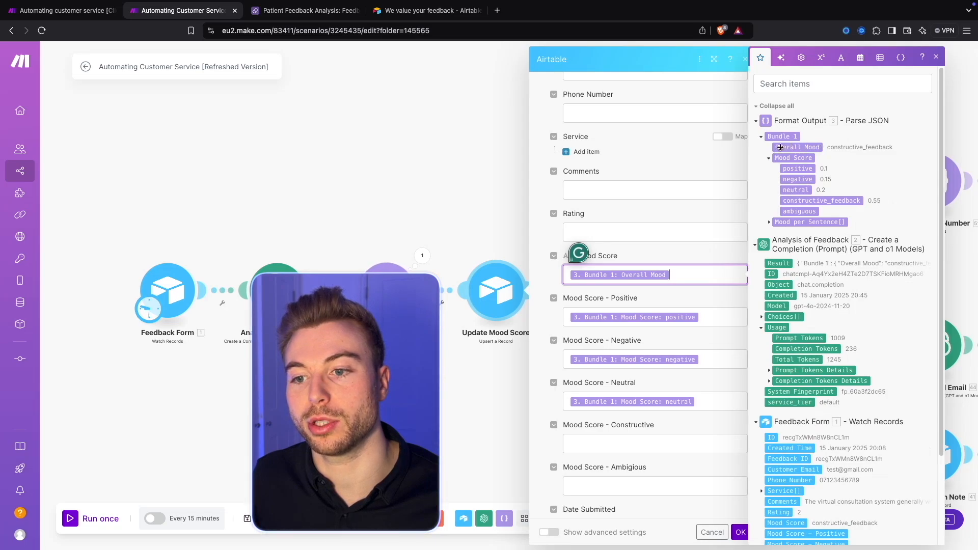
{"action": "left_click", "coordinate": [724, 316]}
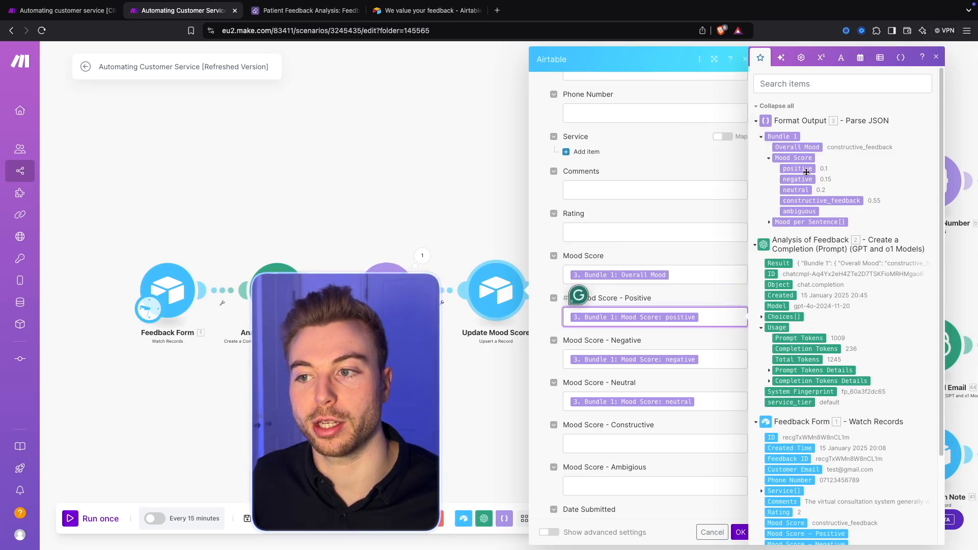
Step: Map Mood Score - Constructive to constructive_feedback and Mood Score - Ambigious to ambiguous from Format Output, and save the module
{"action": "left_click", "coordinate": [710, 445]}
{"action": "left_click", "coordinate": [822, 200]}
{"action": "left_click", "coordinate": [716, 486]}
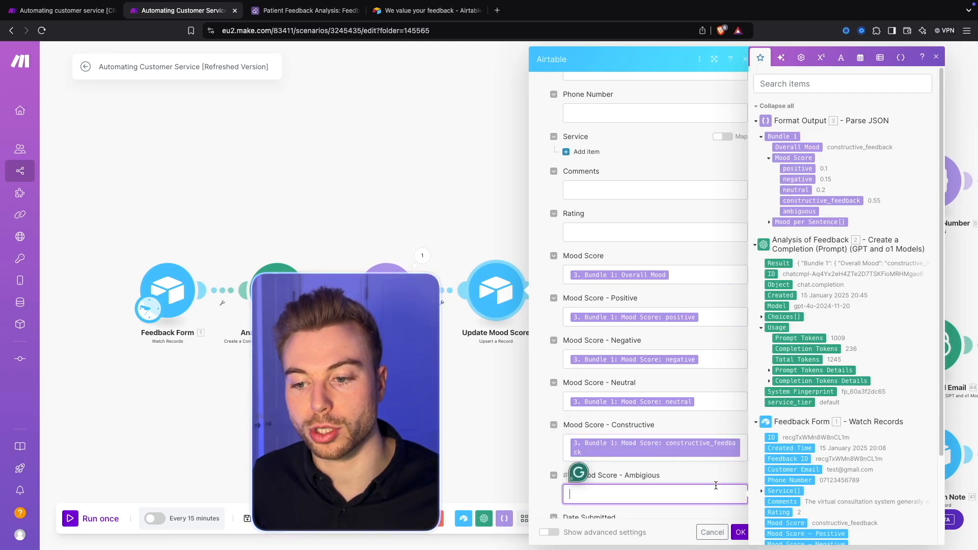
{"action": "left_click", "coordinate": [799, 211]}
{"action": "left_click", "coordinate": [707, 254]}
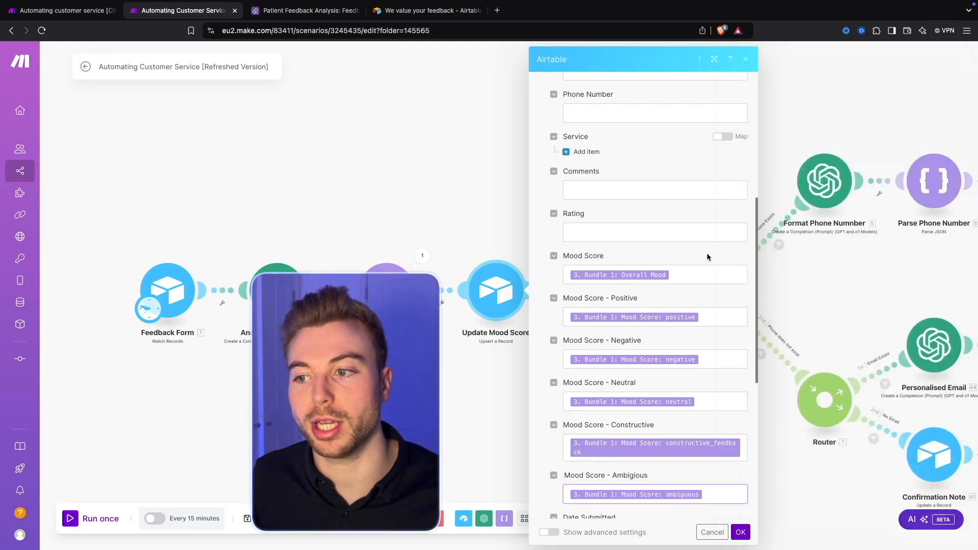
{"action": "scroll", "coordinate": [707, 252], "scroll_direction": "down", "scroll_amount": 3}
{"action": "scroll", "coordinate": [707, 322], "scroll_direction": "down", "scroll_amount": 2}
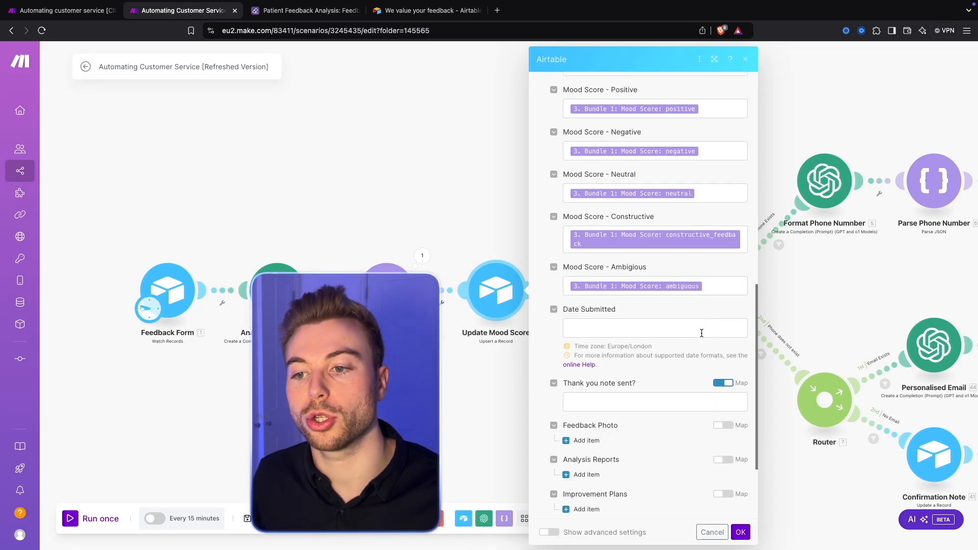
{"action": "scroll", "coordinate": [701, 333], "scroll_direction": "up", "scroll_amount": 3}
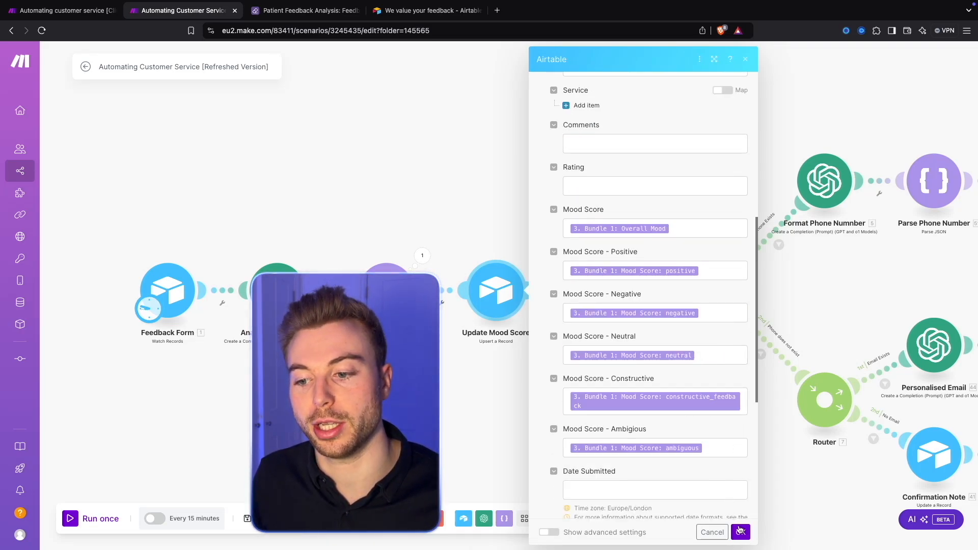
{"action": "left_click", "coordinate": [741, 532]}
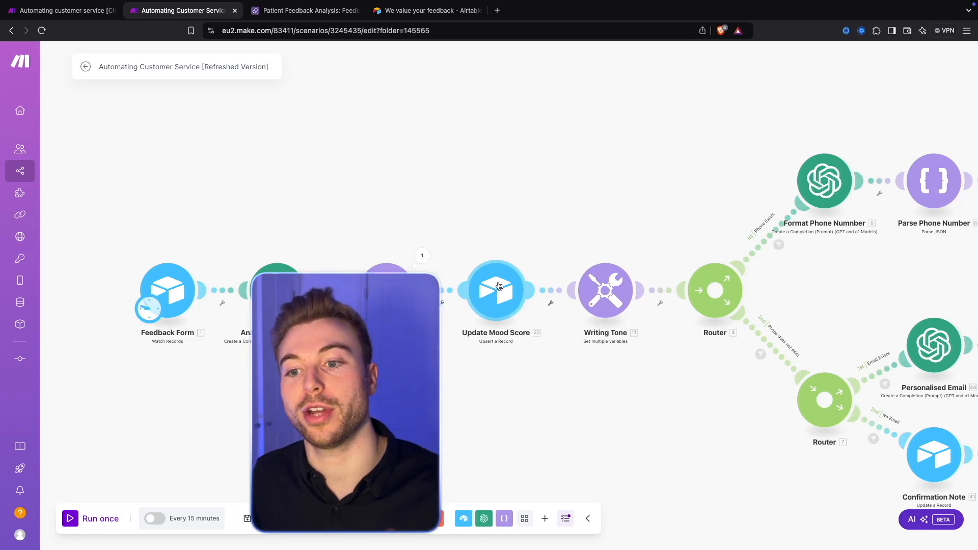
Step: Open the Writing Tone module and examine the Writing Tone - Positive Feedback variable and its value
{"action": "scroll", "coordinate": [540, 189], "scroll_direction": "right", "scroll_amount": 5}
{"action": "left_click_drag", "start_coordinate": [502, 165], "coordinate": [480, 168]}
{"action": "scroll", "coordinate": [480, 168], "scroll_direction": "up", "scroll_amount": 5}
{"action": "left_click_drag", "start_coordinate": [503, 289], "coordinate": [406, 186]}
{"action": "scroll", "coordinate": [466, 163], "scroll_direction": "down", "scroll_amount": 3}
{"action": "left_click", "coordinate": [301, 243]}
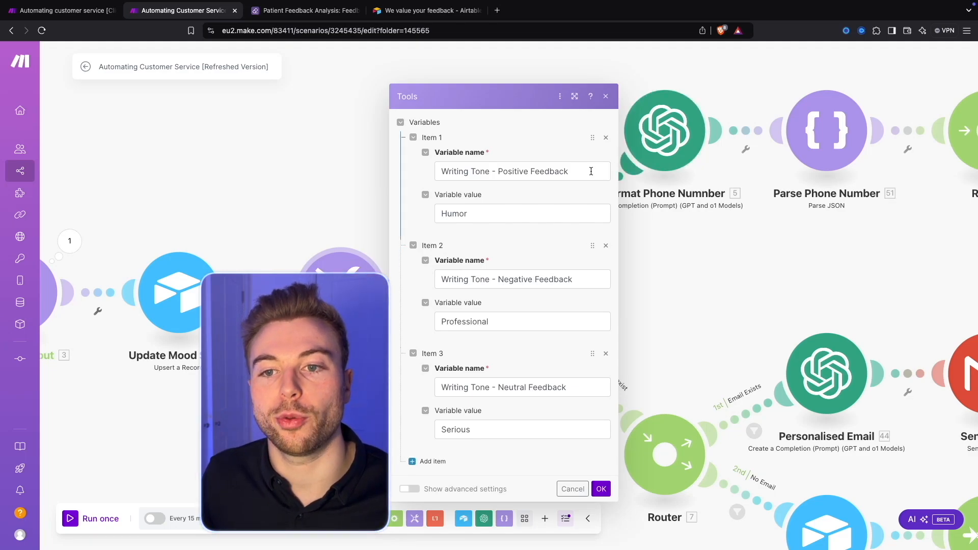
{"action": "left_click_drag", "start_coordinate": [589, 171], "coordinate": [419, 171]}
{"action": "left_click", "coordinate": [495, 217]}
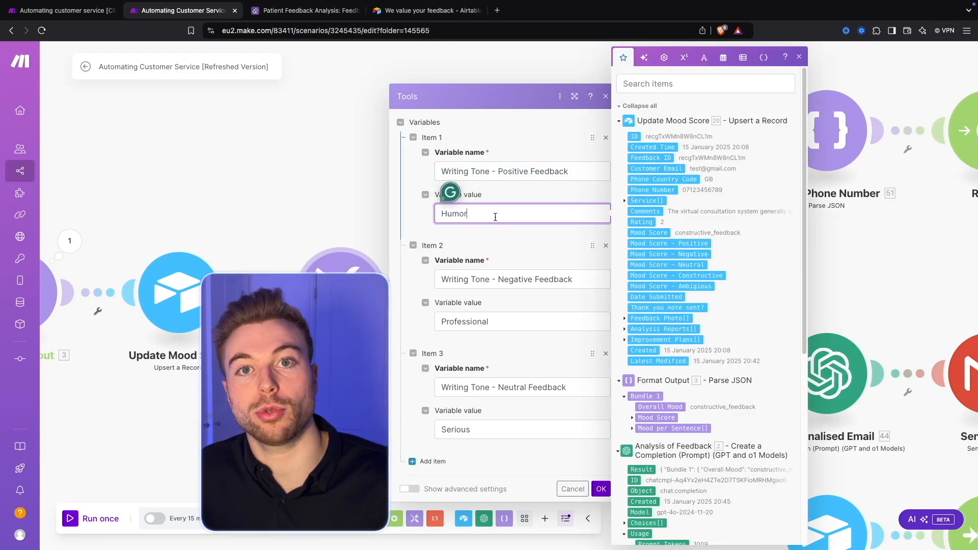
Step: Review the Writing Tone - Negative Feedback variable and its value, and confirm the module settings
{"action": "left_click", "coordinate": [571, 278]}
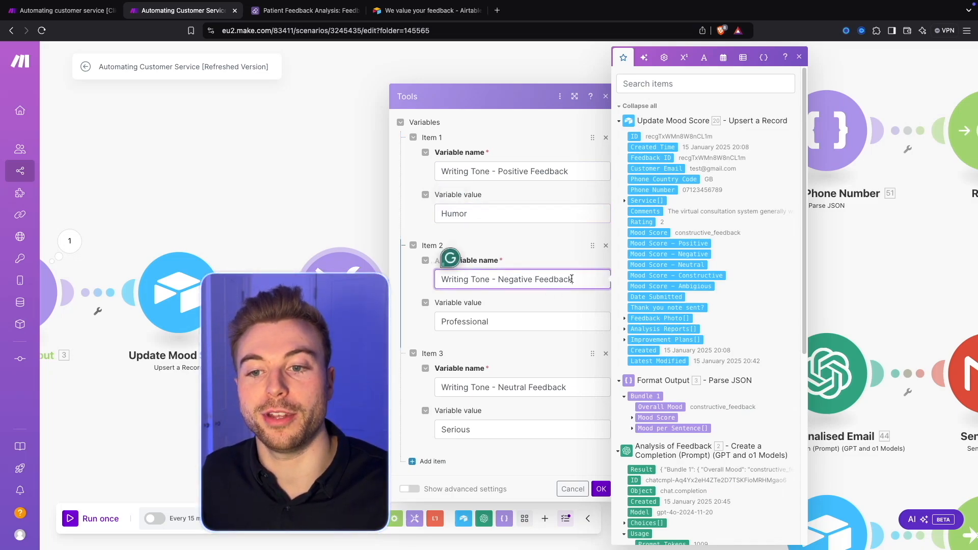
{"action": "left_click", "coordinate": [549, 321]}
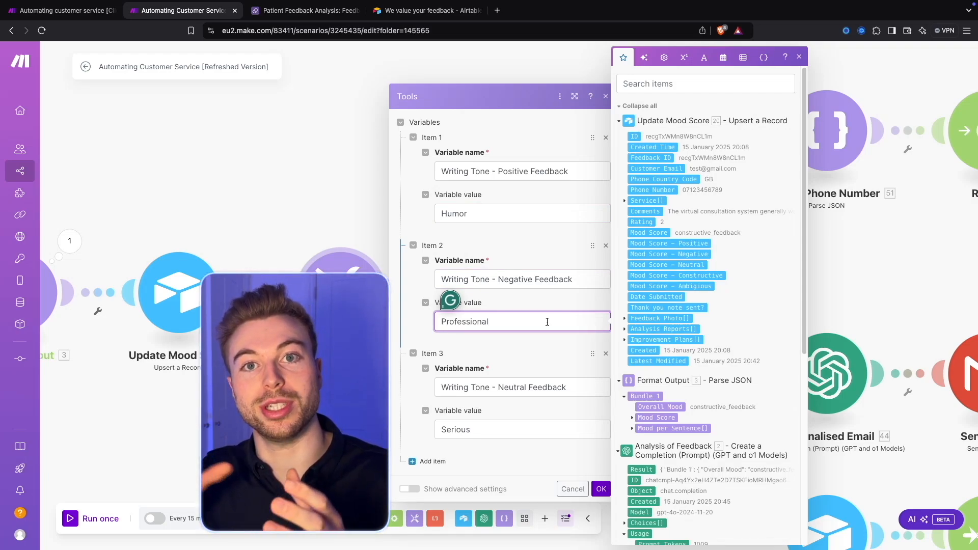
{"action": "left_click", "coordinate": [528, 279]}
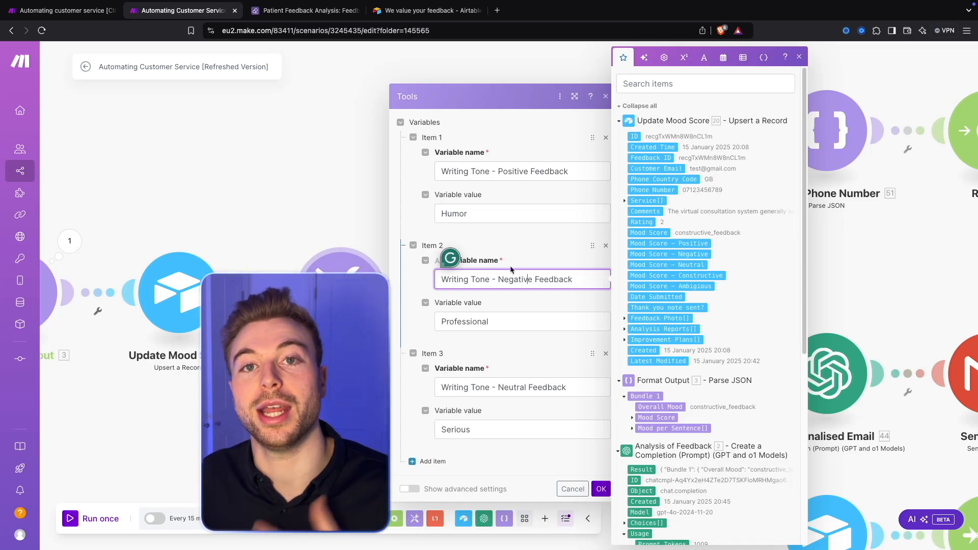
{"action": "left_click", "coordinate": [511, 342]}
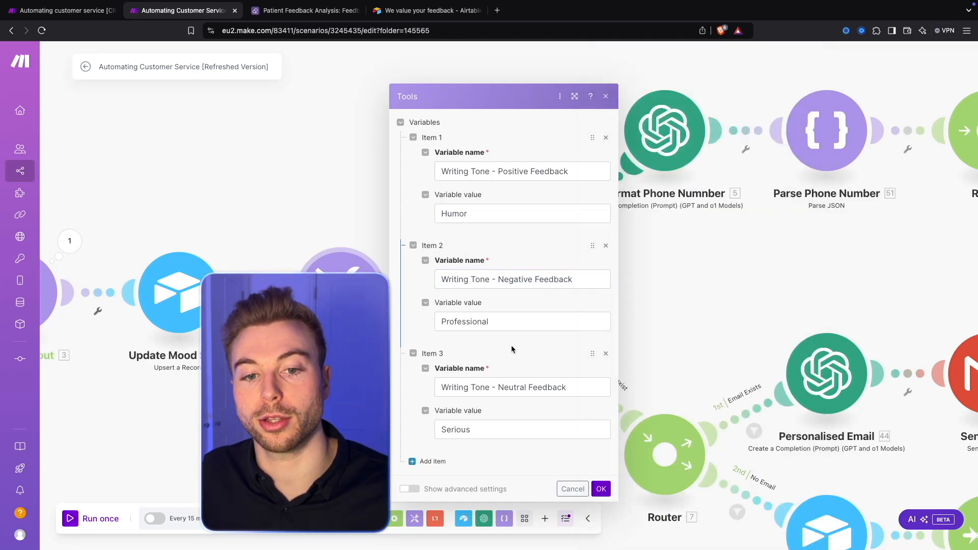
{"action": "left_click", "coordinate": [601, 489]}
Step: Insert a router between Format Output and Update Mood Score and add a second, empty route to it
{"action": "left_click_drag", "start_coordinate": [253, 209], "coordinate": [464, 155]}
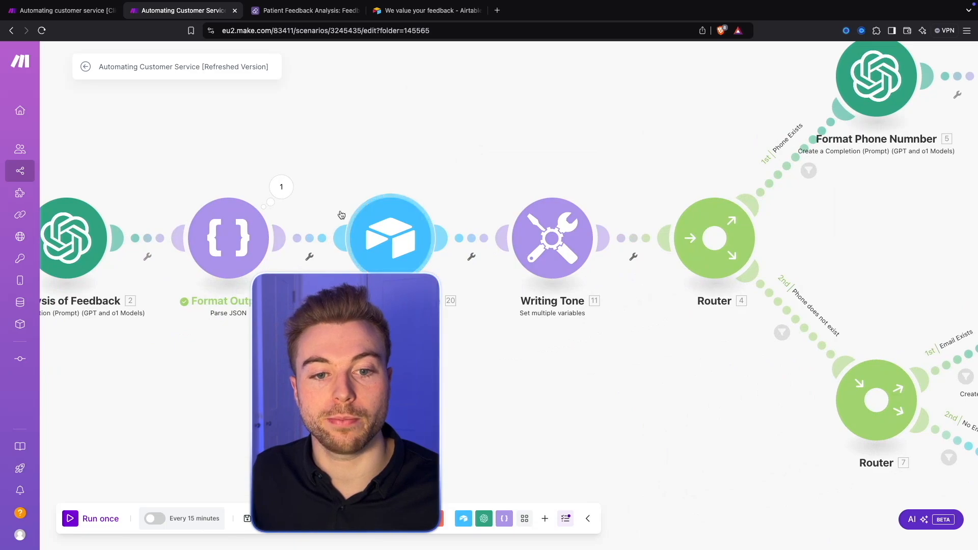
{"action": "left_click", "coordinate": [313, 236]}
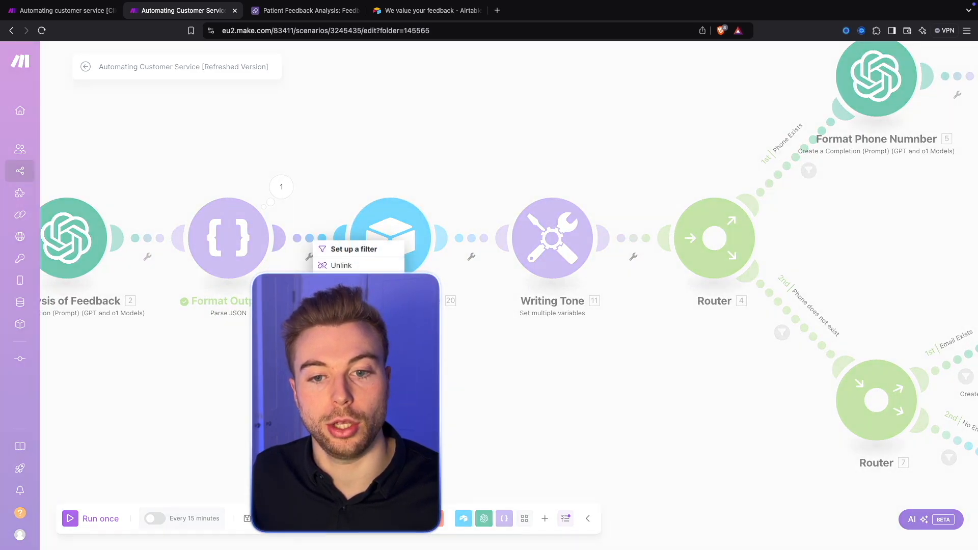
{"action": "left_click", "coordinate": [334, 264]}
{"action": "left_click", "coordinate": [393, 238]}
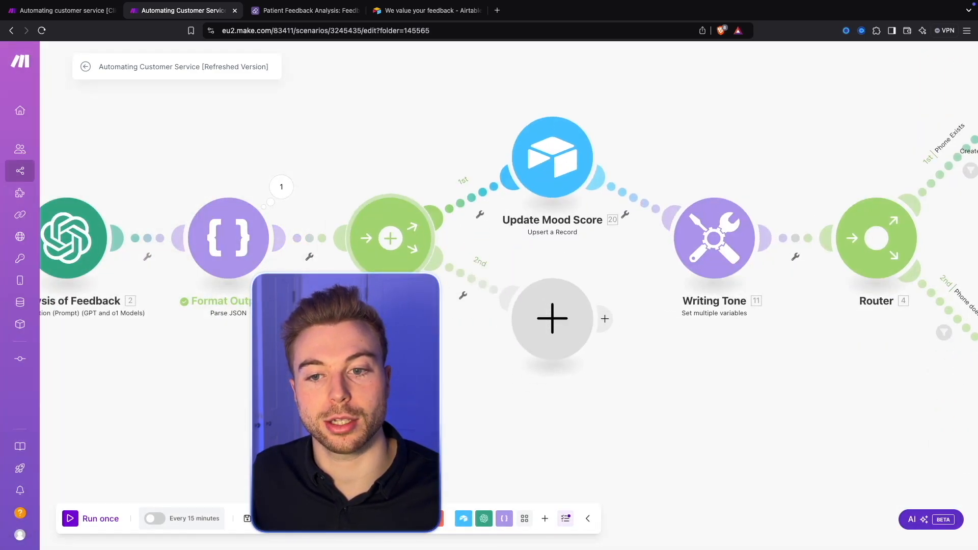
Step: Set up a "Negative Feedback" filter on the second route requiring Overall Mood to be Equal to (case insensitive) negative
{"action": "left_click", "coordinate": [484, 286]}
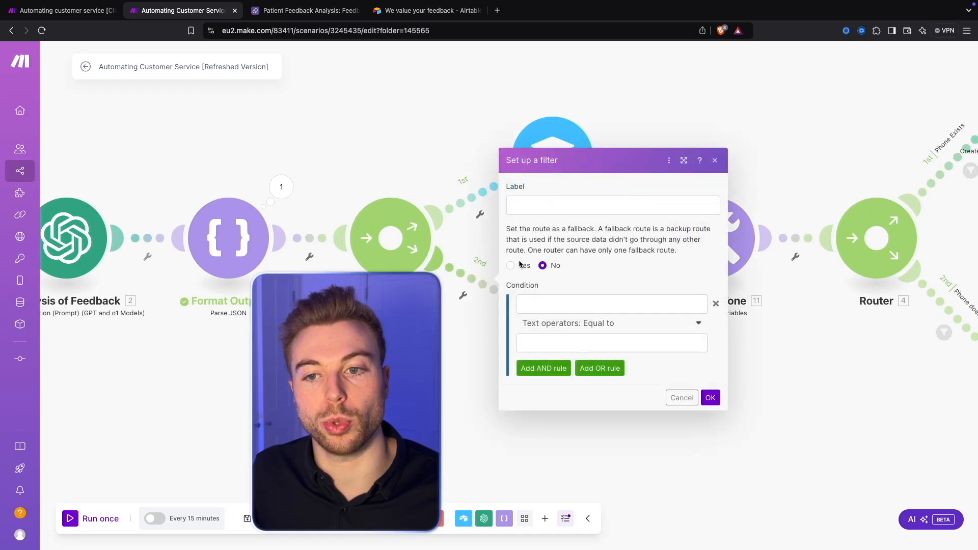
{"action": "left_click", "coordinate": [568, 209]}
{"action": "type", "text": "Negative Feedback"}
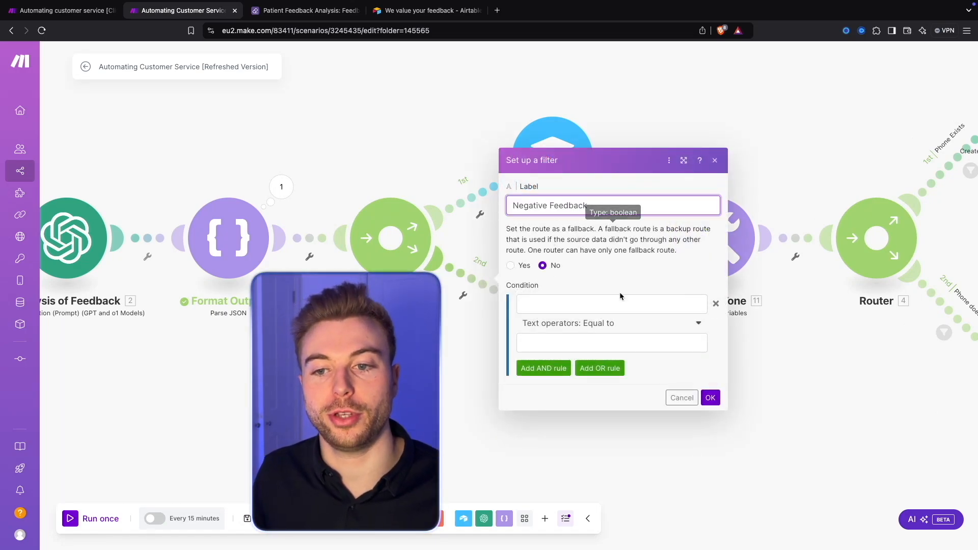
{"action": "left_click", "coordinate": [626, 304]}
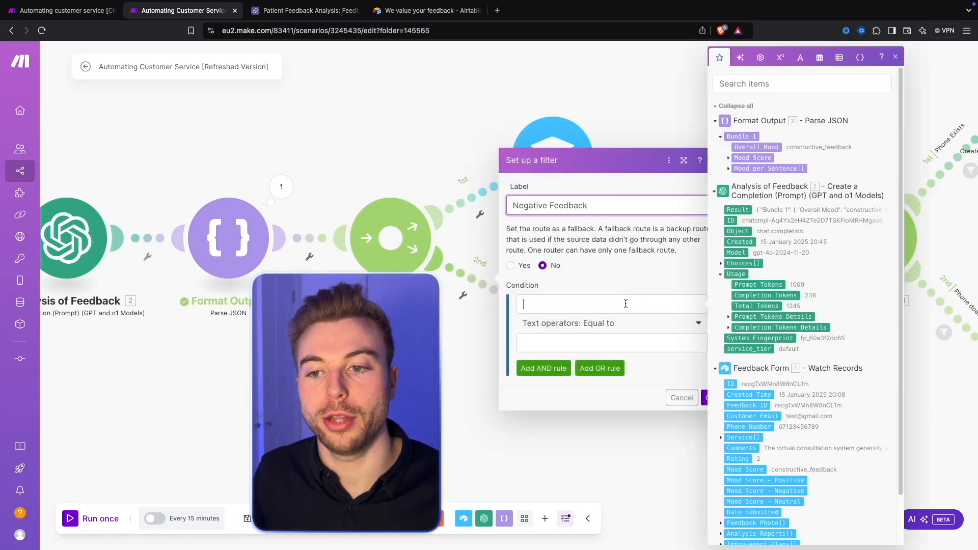
{"action": "left_click", "coordinate": [760, 148]}
{"action": "left_click", "coordinate": [586, 324]}
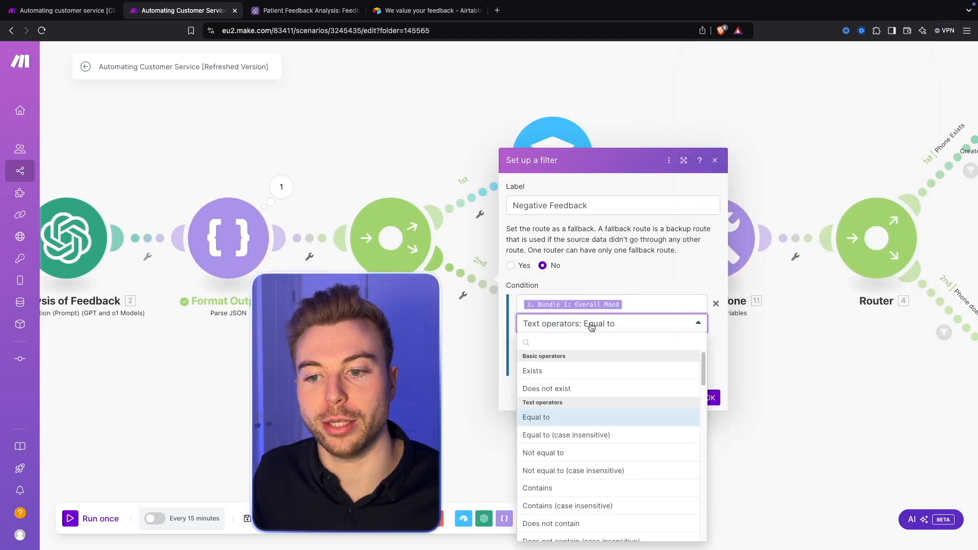
{"action": "left_click", "coordinate": [601, 436]}
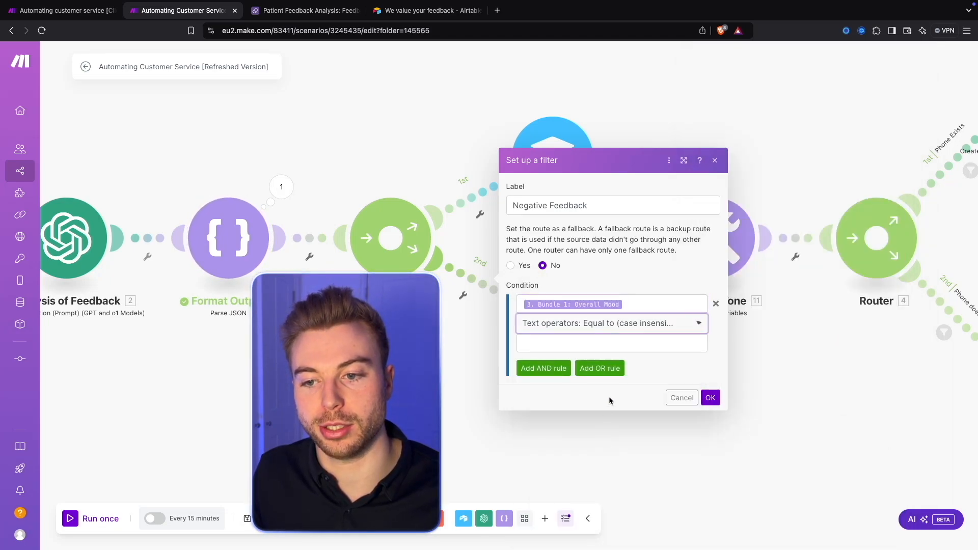
{"action": "left_click", "coordinate": [619, 341]}
{"action": "type", "text": "negative"}
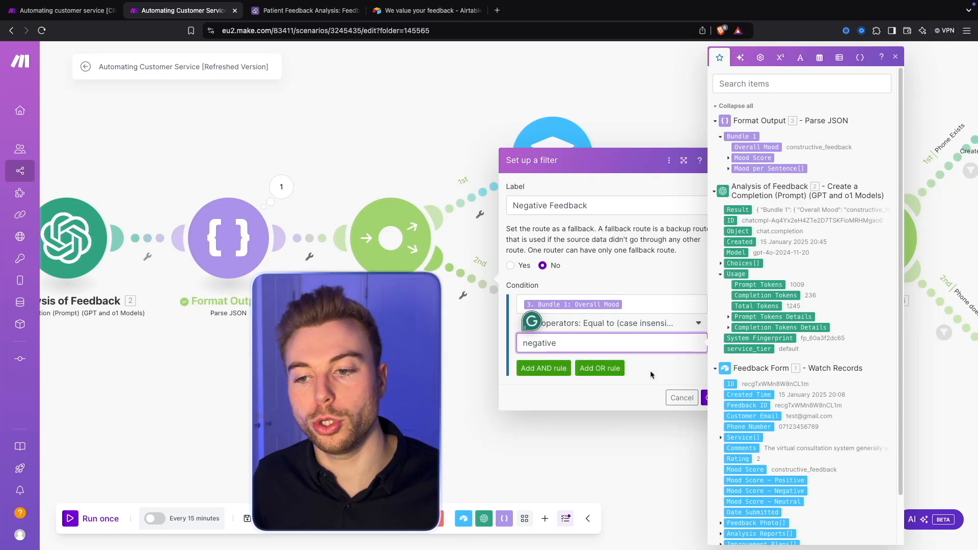
{"action": "left_click", "coordinate": [706, 398]}
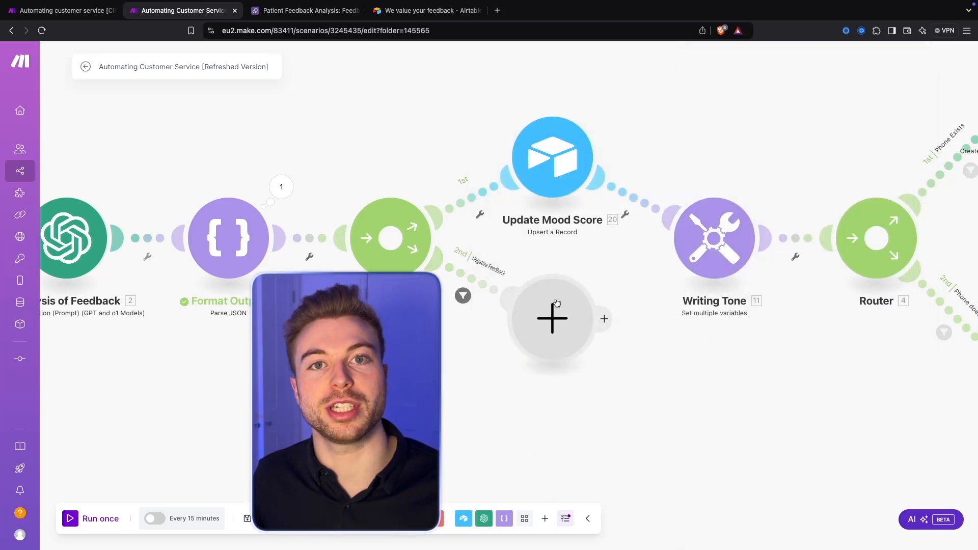
Step: For the empty module on the Negative Feedback route, search the available apps for slack, teams and servicenow without adding any
{"action": "scroll", "coordinate": [649, 410], "scroll_direction": "right", "scroll_amount": 1}
{"action": "left_click", "coordinate": [567, 342]}
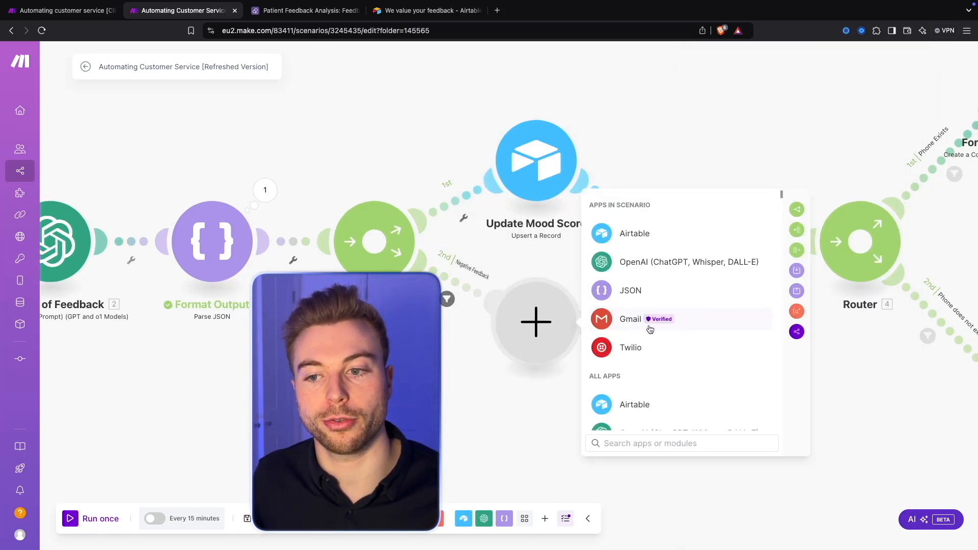
{"action": "type", "text": "rtea"}
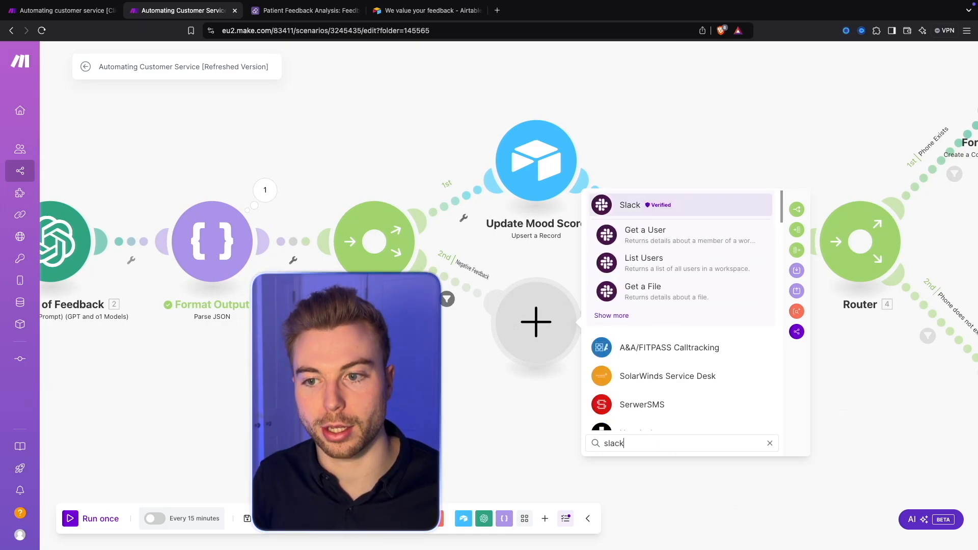
{"action": "key", "text": "BackSpace"}
{"action": "key", "text": "BackSpace"}
{"action": "key", "text": "BackSpace"}
{"action": "key", "text": "BackSpace"}
{"action": "type", "text": "teams"}
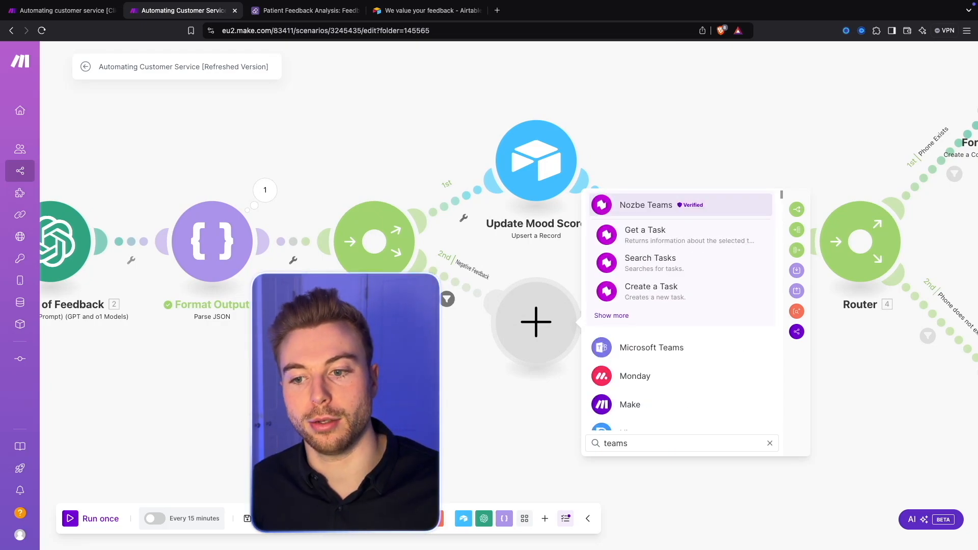
{"action": "key", "text": "super+a"}
{"action": "type", "text": "servicenow"}
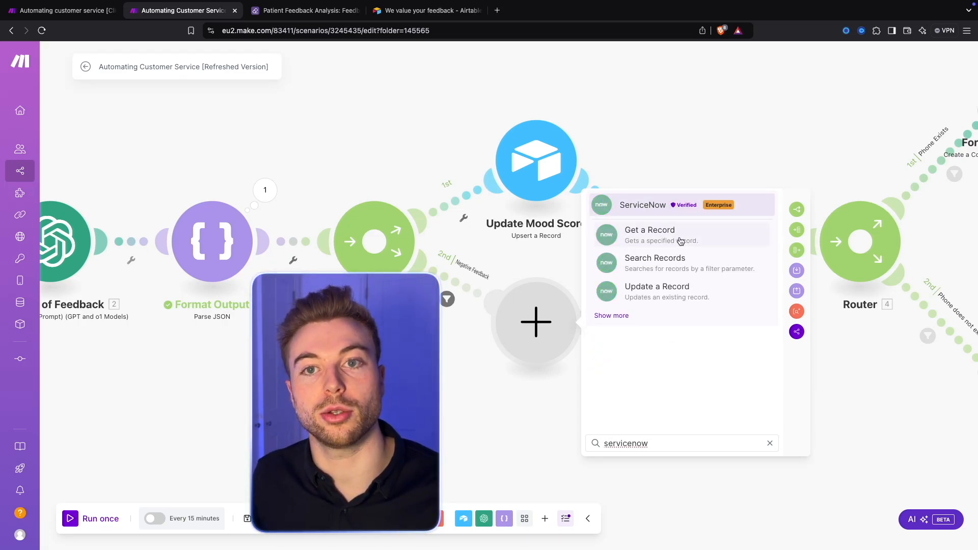
{"action": "left_click", "coordinate": [721, 114]}
Step: Delete the empty module on the Negative Feedback route and the router between Format Output and Update Mood Score
{"action": "right_click", "coordinate": [553, 312]}
{"action": "left_click", "coordinate": [595, 338]}
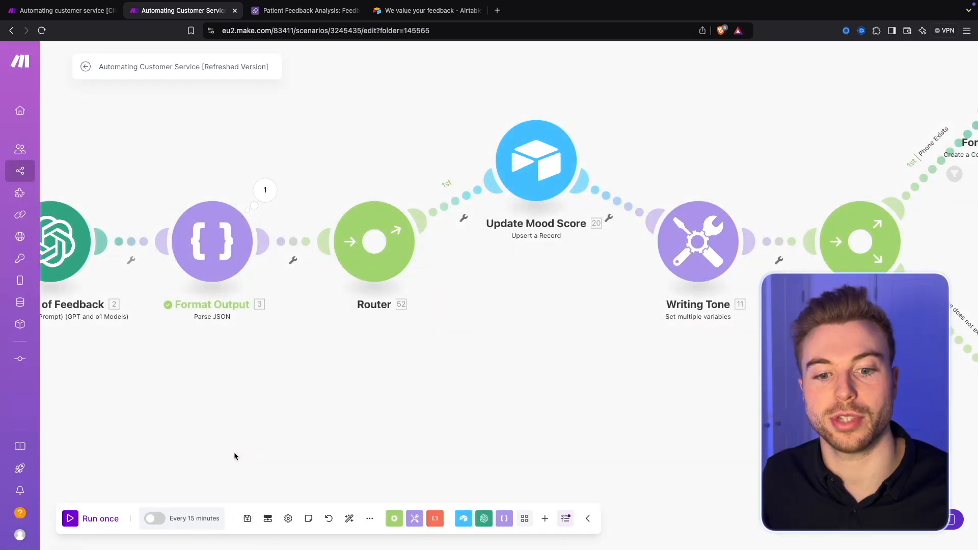
{"action": "right_click", "coordinate": [371, 261]}
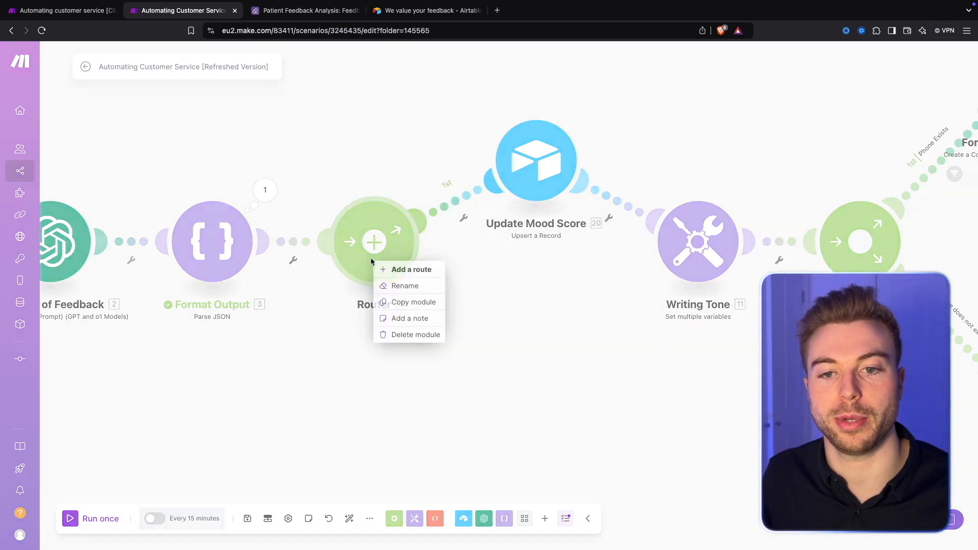
{"action": "left_click", "coordinate": [410, 335]}
Step: Reconnect Format Output directly to Update Mood Score and auto-align the scenario's modules
{"action": "left_click_drag", "start_coordinate": [266, 245], "coordinate": [514, 183]}
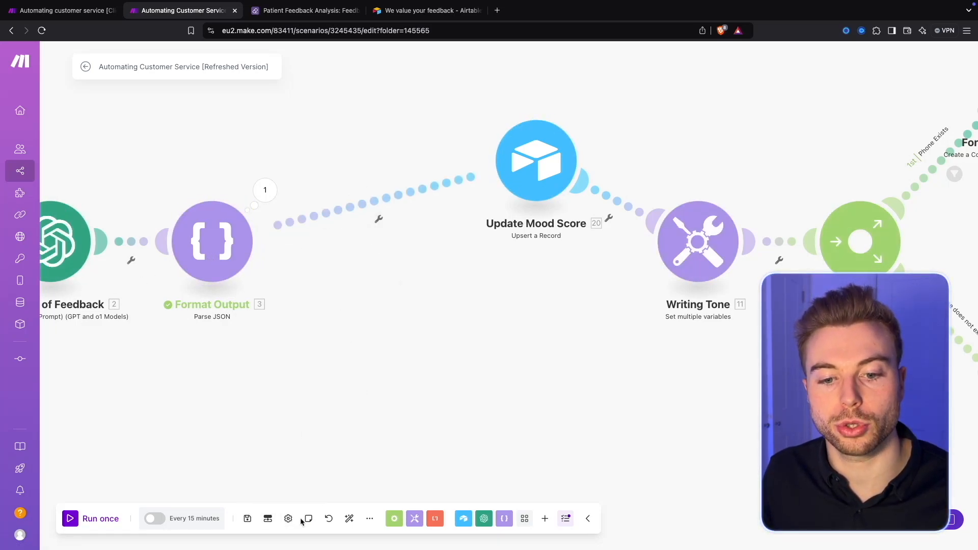
{"action": "left_click", "coordinate": [349, 518]}
Step: Look over the phone routes after Writing Tone, then switch to the Airtable feedback form and check its email and phone fields
{"action": "scroll", "coordinate": [442, 349], "scroll_direction": "up", "scroll_amount": 5}
{"action": "left_click_drag", "start_coordinate": [427, 232], "coordinate": [512, 415]}
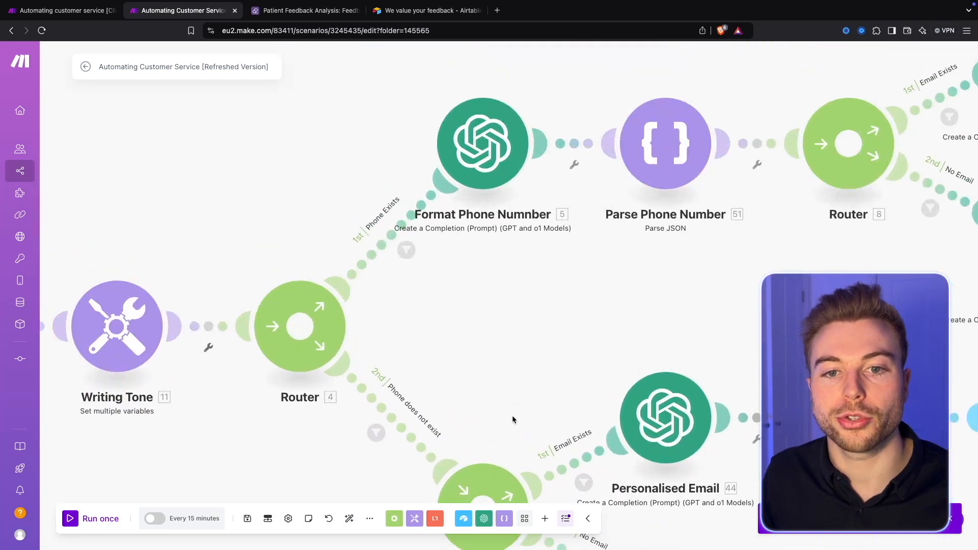
{"action": "scroll", "coordinate": [457, 258], "scroll_direction": "down", "scroll_amount": 3}
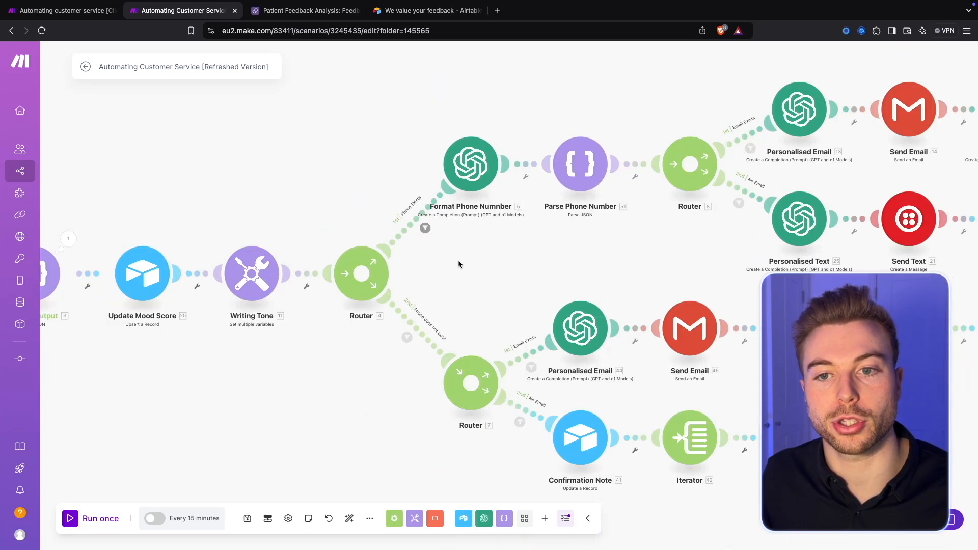
{"action": "left_click_drag", "start_coordinate": [458, 259], "coordinate": [447, 289]}
{"action": "scroll", "coordinate": [413, 218], "scroll_direction": "up", "scroll_amount": 3}
{"action": "left_click_drag", "start_coordinate": [339, 272], "coordinate": [360, 224]}
{"action": "key", "text": "super+4"}
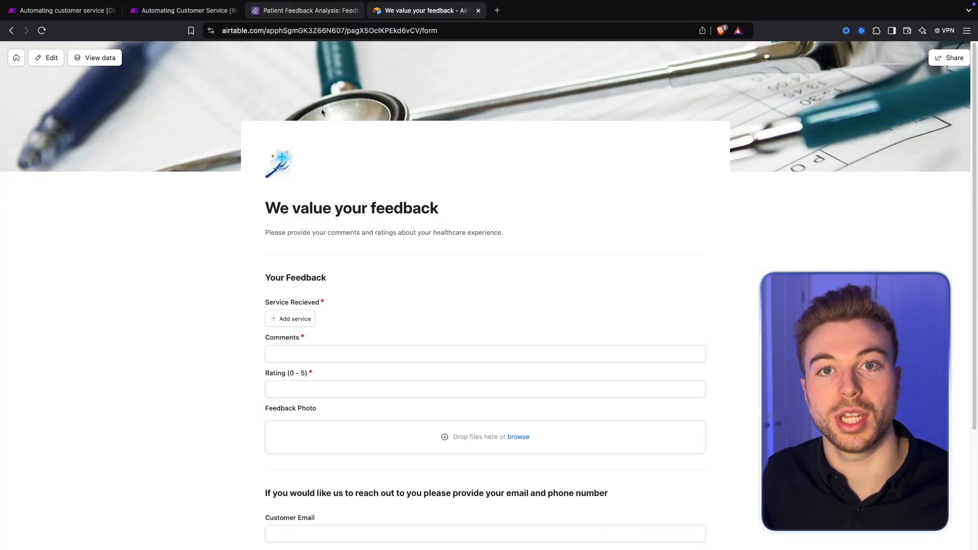
{"action": "scroll", "coordinate": [364, 246], "scroll_direction": "down", "scroll_amount": 4}
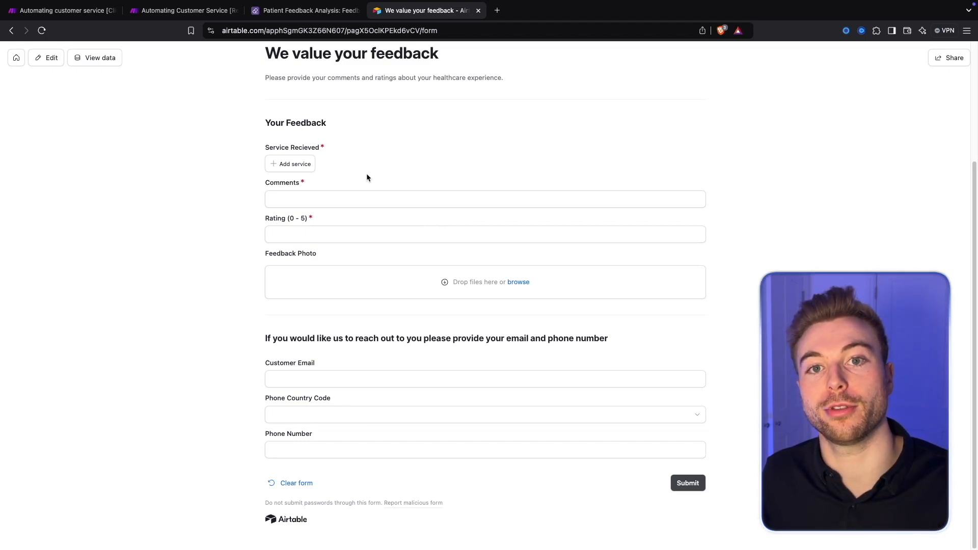
Step: Return to the Make scenario and review the condition of the Phone Exists filter on the first route
{"action": "left_click", "coordinate": [184, 10]}
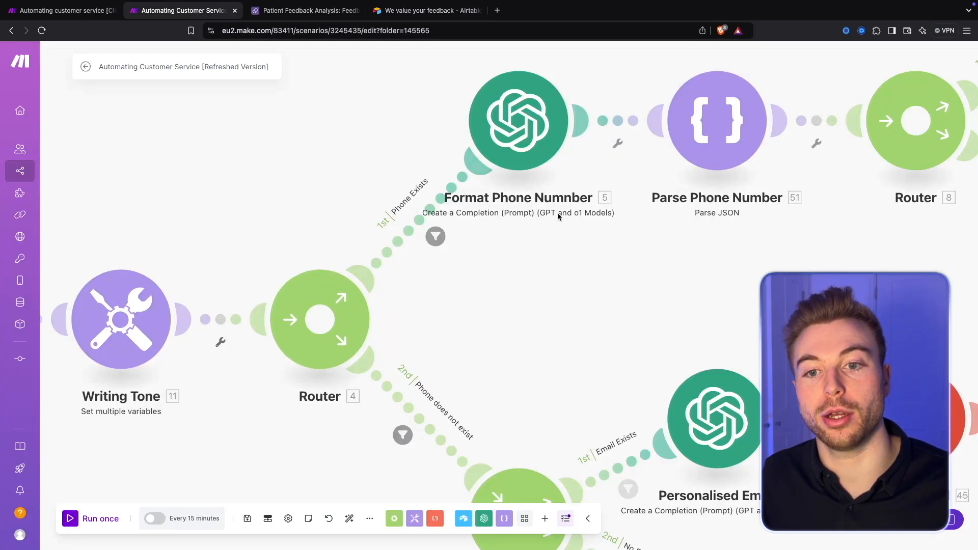
{"action": "left_click", "coordinate": [412, 238]}
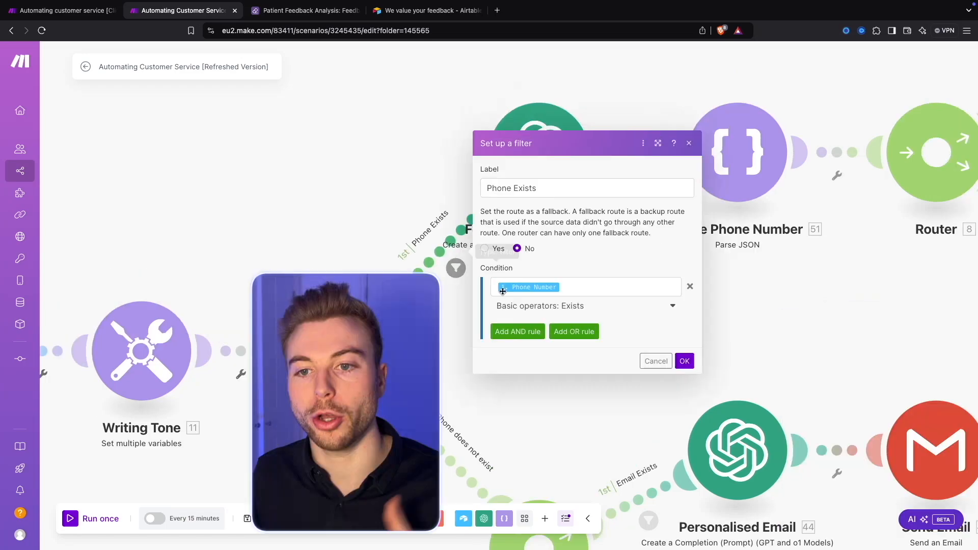
{"action": "left_click", "coordinate": [592, 288]}
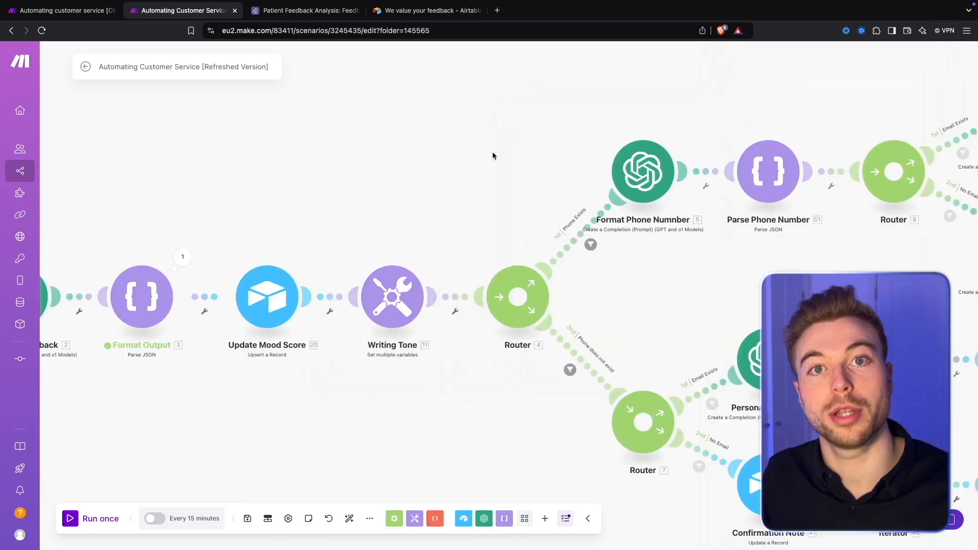
{"action": "left_click_drag", "start_coordinate": [492, 162], "coordinate": [431, 160]}
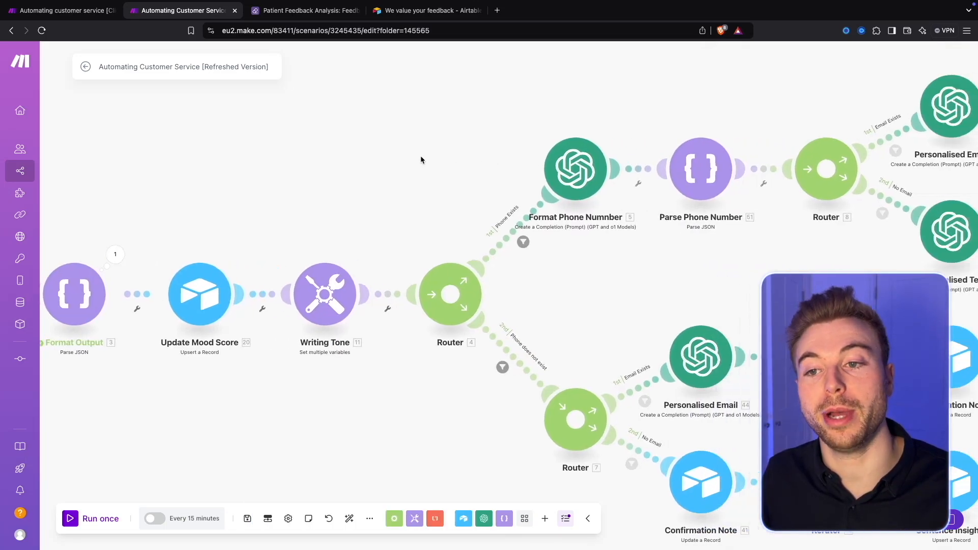
Step: Run only the Format Phone Number module, entering a test phone number as its input
{"action": "scroll", "coordinate": [419, 160], "scroll_direction": "up", "scroll_amount": 5}
{"action": "left_click_drag", "start_coordinate": [330, 231], "coordinate": [268, 117]}
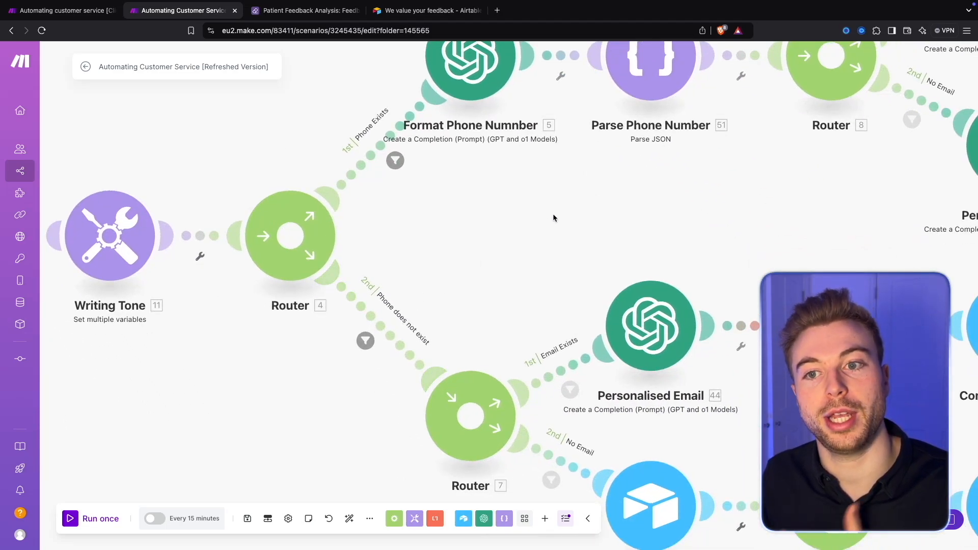
{"action": "scroll", "coordinate": [554, 218], "scroll_direction": "down", "scroll_amount": 3}
{"action": "left_click_drag", "start_coordinate": [553, 218], "coordinate": [423, 396]}
{"action": "scroll", "coordinate": [452, 355], "scroll_direction": "up", "scroll_amount": 2}
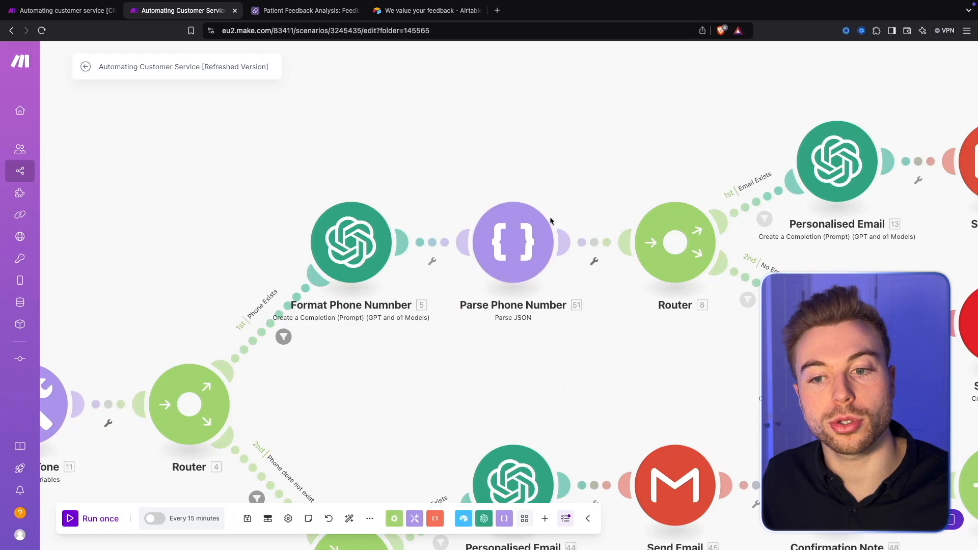
{"action": "scroll", "coordinate": [549, 216], "scroll_direction": "up", "scroll_amount": 2}
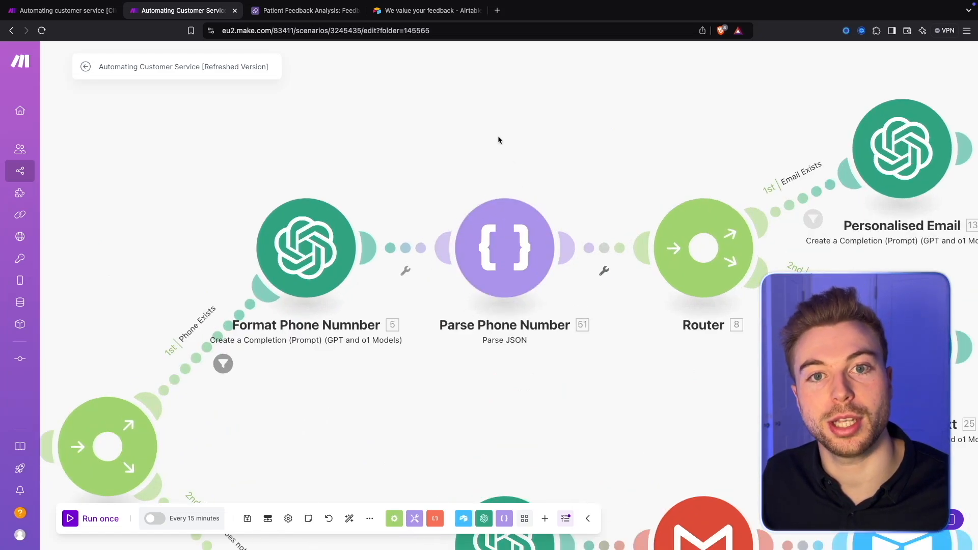
{"action": "right_click", "coordinate": [319, 236]}
{"action": "left_click", "coordinate": [357, 258]}
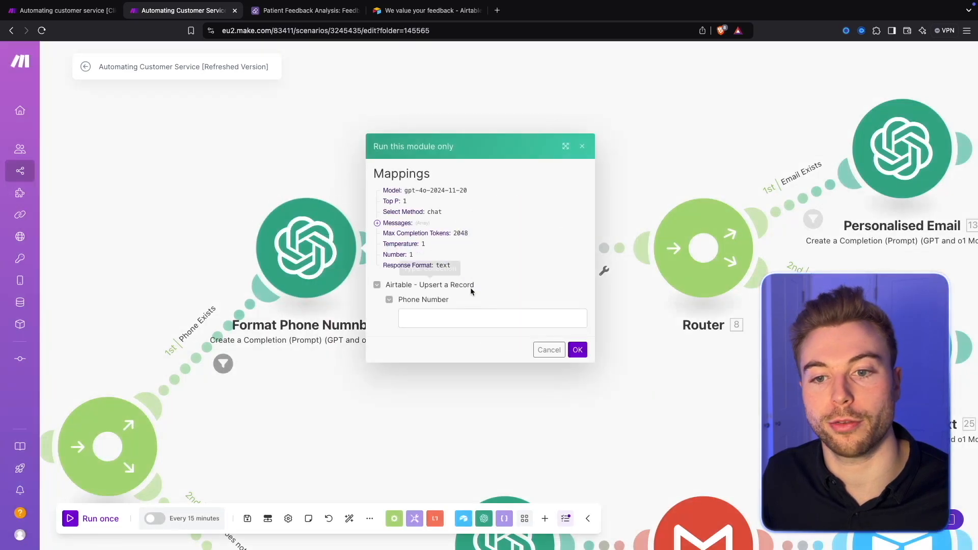
{"action": "left_click", "coordinate": [477, 319]}
{"action": "type", "text": "07123456789"}
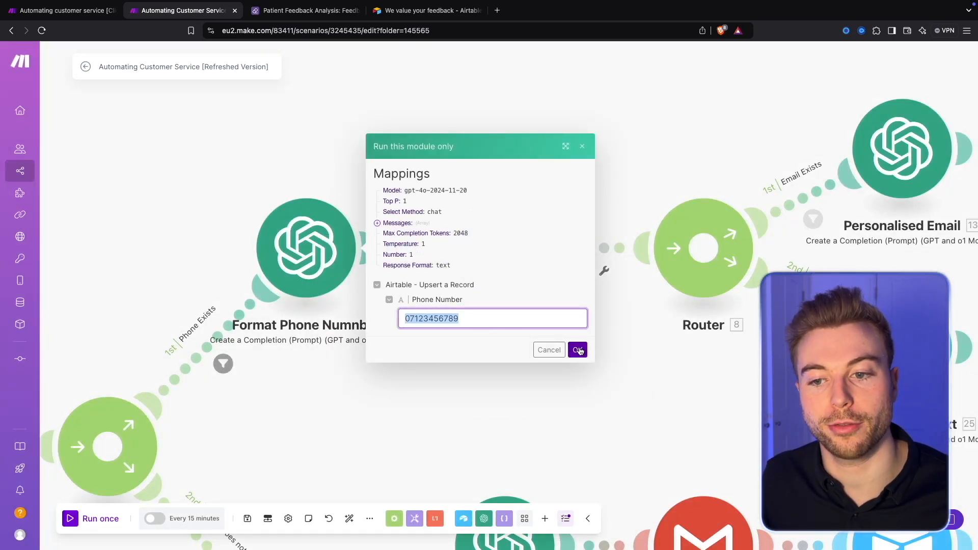
{"action": "left_click", "coordinate": [578, 350]}
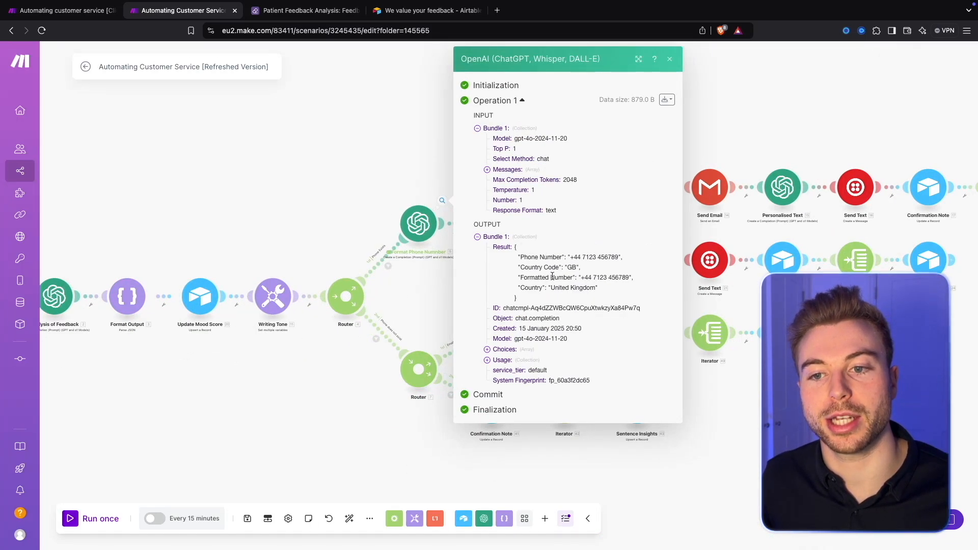
Step: Examine the formatted phone number and country in the Format Phone Number module's output, and close the results
{"action": "left_click_drag", "start_coordinate": [524, 257], "coordinate": [634, 257]}
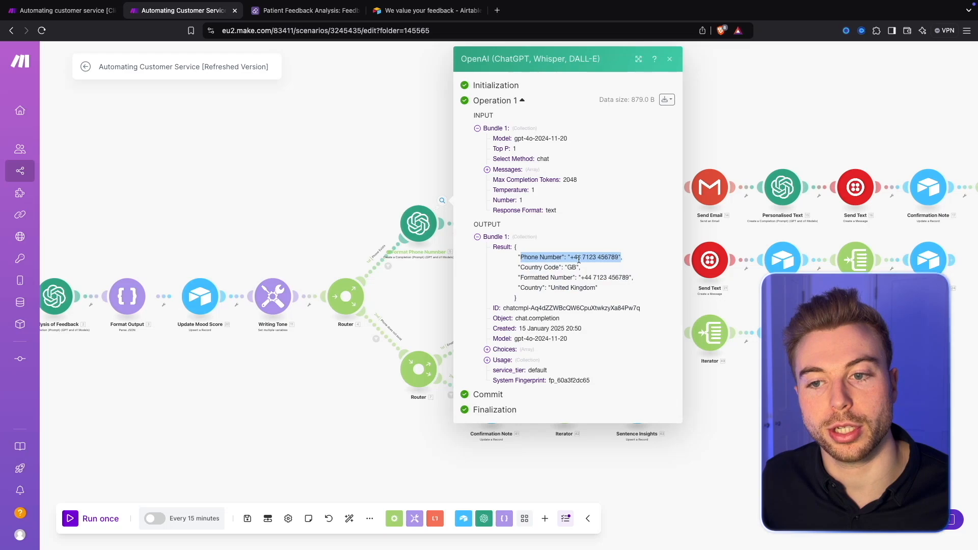
{"action": "left_click_drag", "start_coordinate": [536, 279], "coordinate": [641, 276]}
{"action": "left_click_drag", "start_coordinate": [518, 288], "coordinate": [611, 295]}
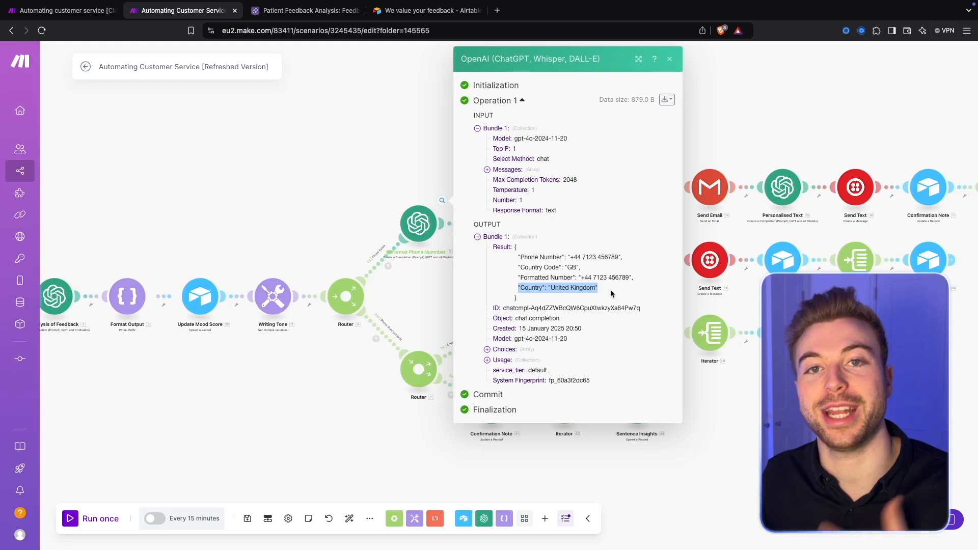
{"action": "left_click", "coordinate": [384, 191]}
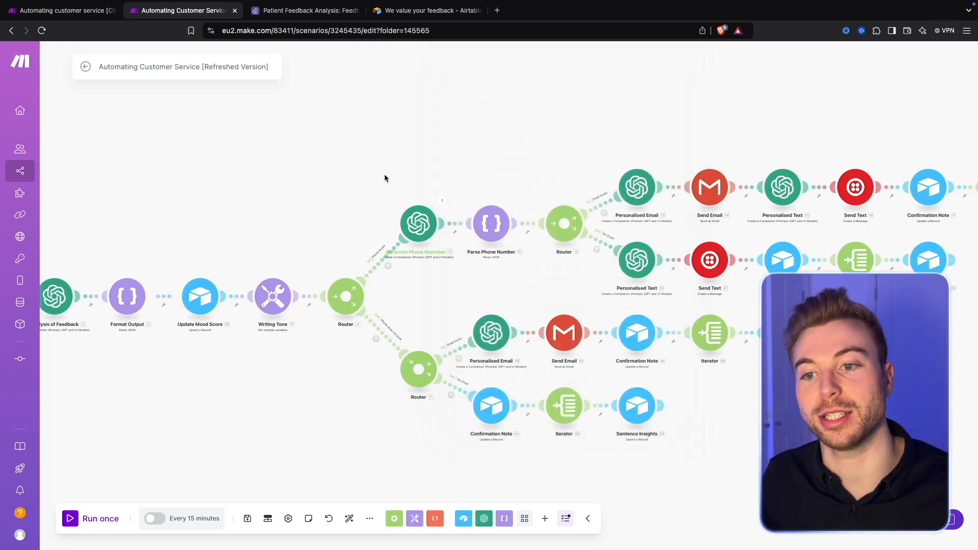
Step: Review the Customer Email condition of the Email Exists filter on the route after Parse Phone Number, and close the filter
{"action": "scroll", "coordinate": [510, 189], "scroll_direction": "up", "scroll_amount": 5}
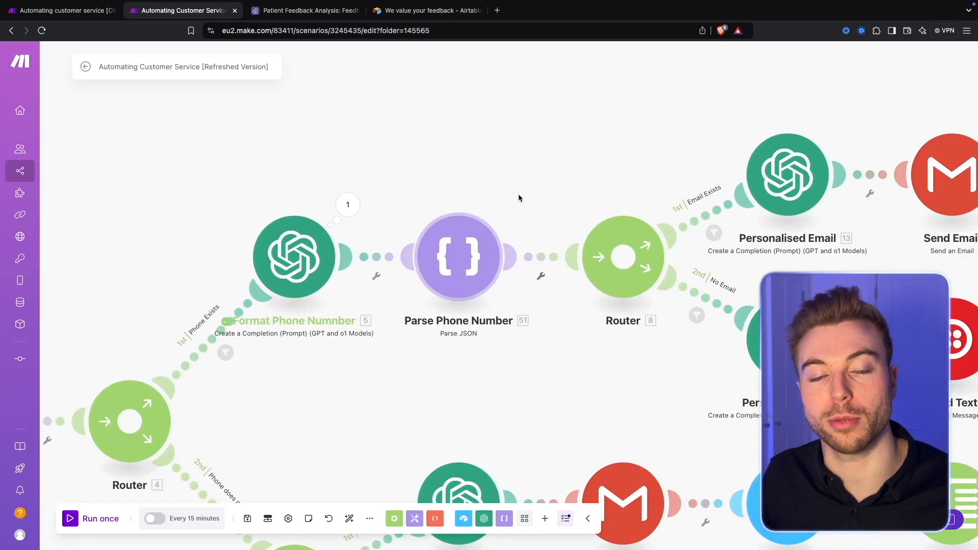
{"action": "scroll", "coordinate": [501, 205], "scroll_direction": "right", "scroll_amount": 5}
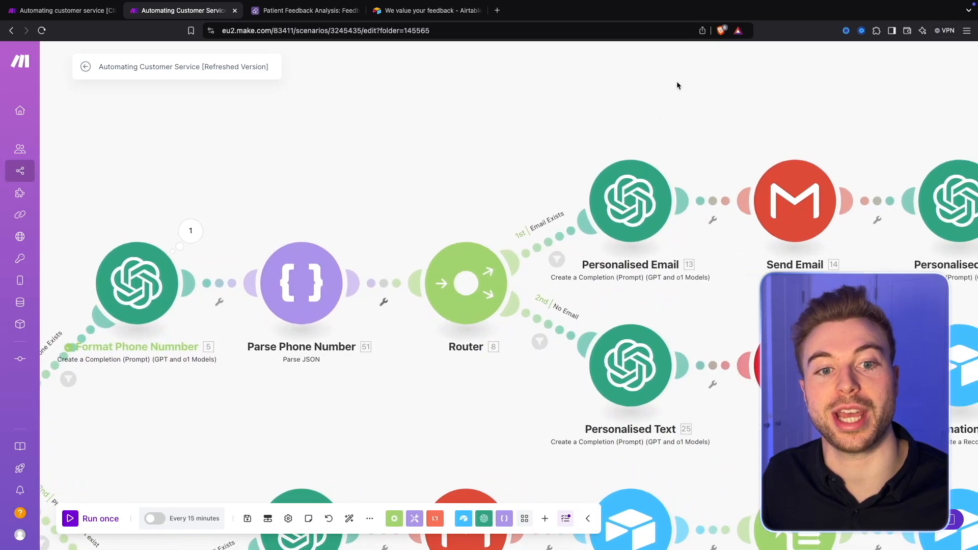
{"action": "left_click_drag", "start_coordinate": [725, 128], "coordinate": [567, 123]}
{"action": "scroll", "coordinate": [457, 236], "scroll_direction": "down", "scroll_amount": 5}
{"action": "scroll", "coordinate": [389, 124], "scroll_direction": "up", "scroll_amount": 2}
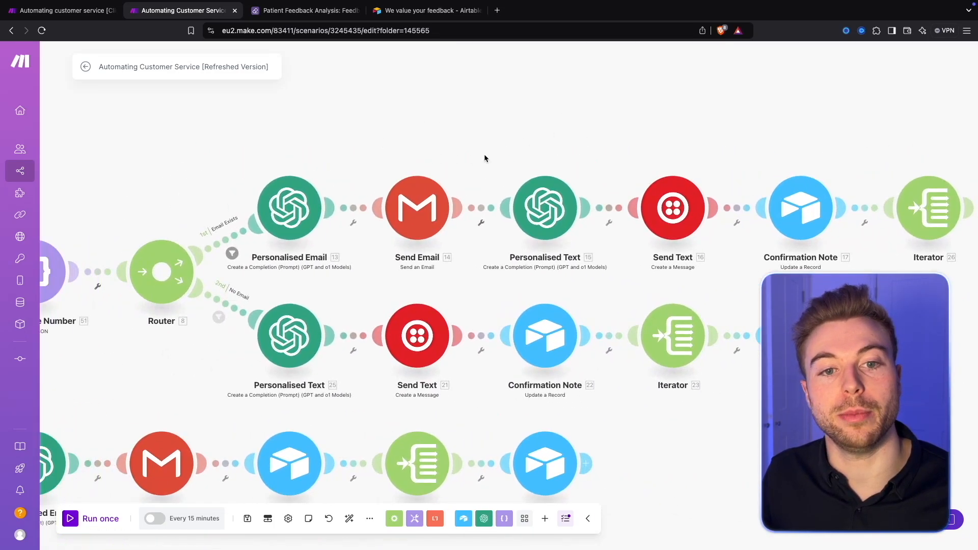
{"action": "left_click", "coordinate": [236, 237]}
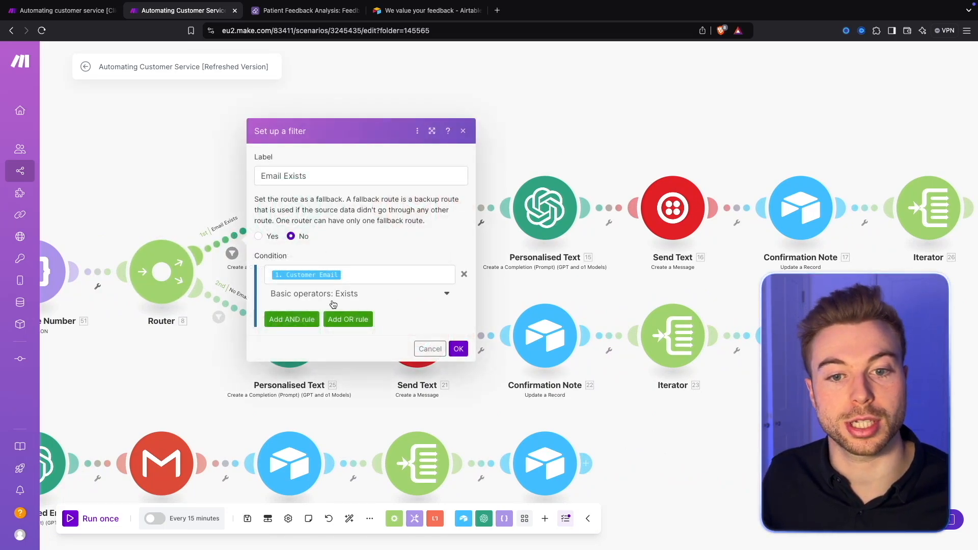
{"action": "scroll", "coordinate": [117, 301], "scroll_direction": "down", "scroll_amount": 5}
{"action": "left_click_drag", "start_coordinate": [117, 301], "coordinate": [504, 299]}
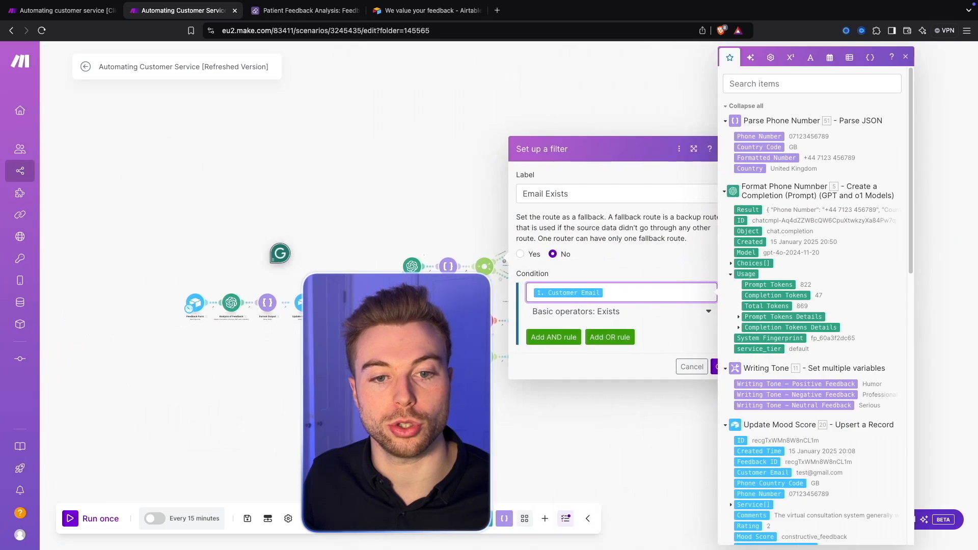
{"action": "scroll", "coordinate": [514, 300], "scroll_direction": "up", "scroll_amount": 4}
{"action": "left_click_drag", "start_coordinate": [249, 228], "coordinate": [478, 217]}
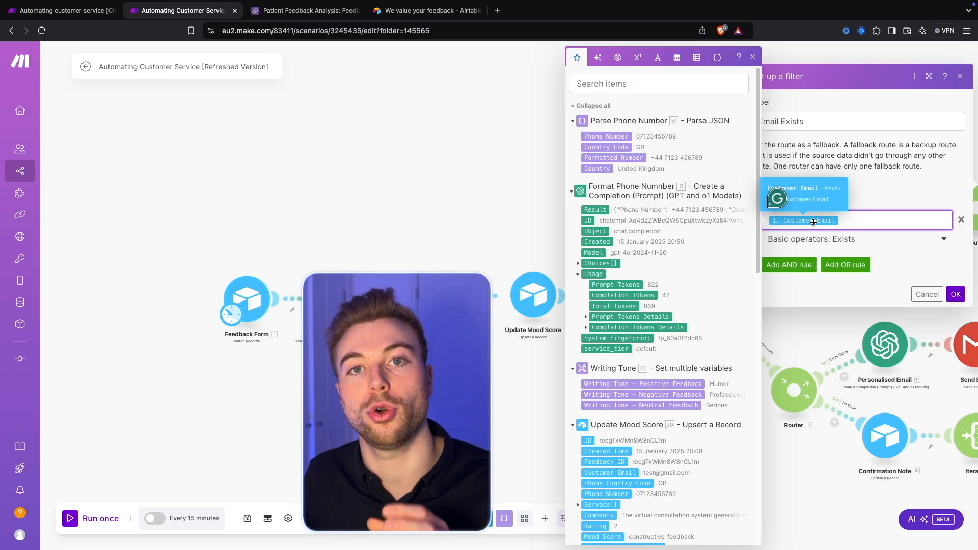
{"action": "left_click", "coordinate": [441, 212]}
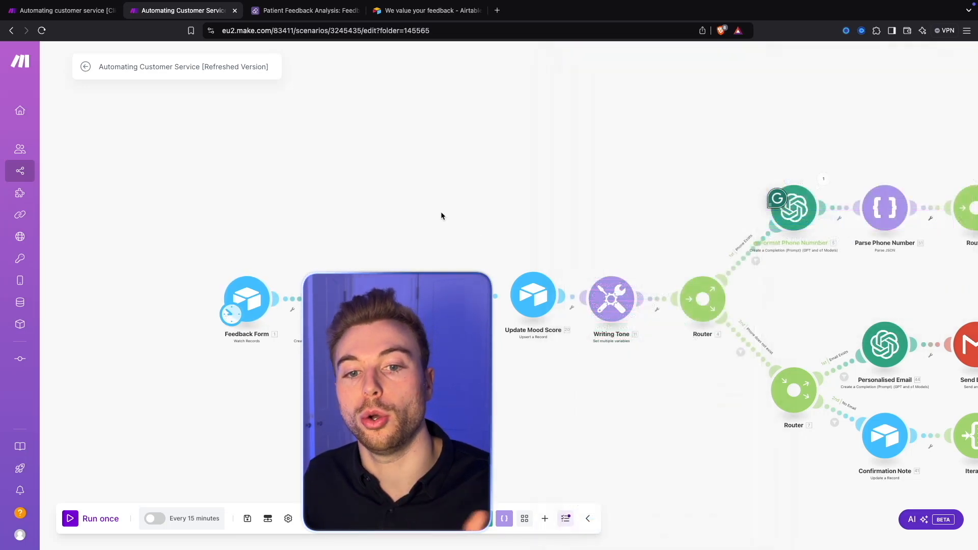
Step: Open the Personalised Email module on the Email Exists route and read the goal section of its Assistant message
{"action": "scroll", "coordinate": [441, 212], "scroll_direction": "up", "scroll_amount": 1}
{"action": "scroll", "coordinate": [652, 225], "scroll_direction": "up", "scroll_amount": 3}
{"action": "left_click_drag", "start_coordinate": [722, 183], "coordinate": [249, 236]}
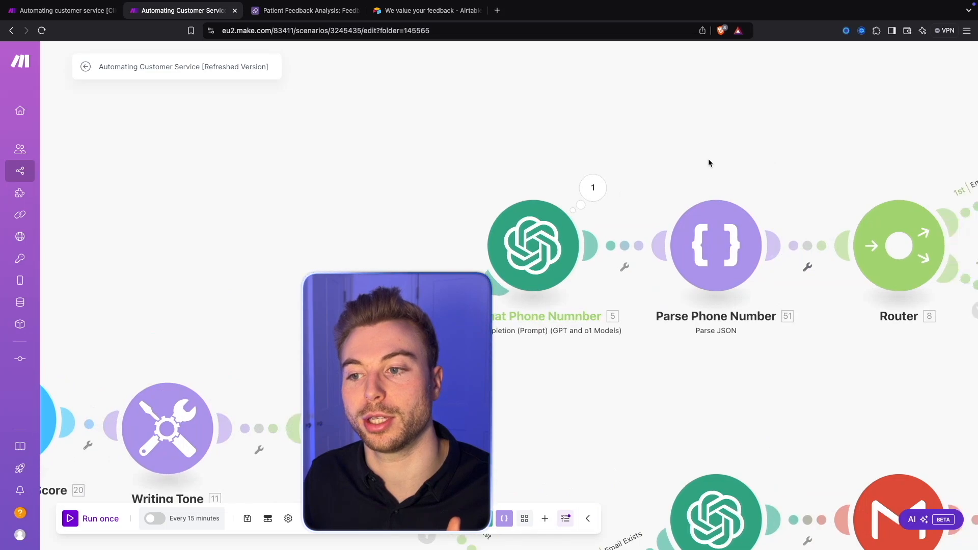
{"action": "scroll", "coordinate": [708, 163], "scroll_direction": "right", "scroll_amount": 10}
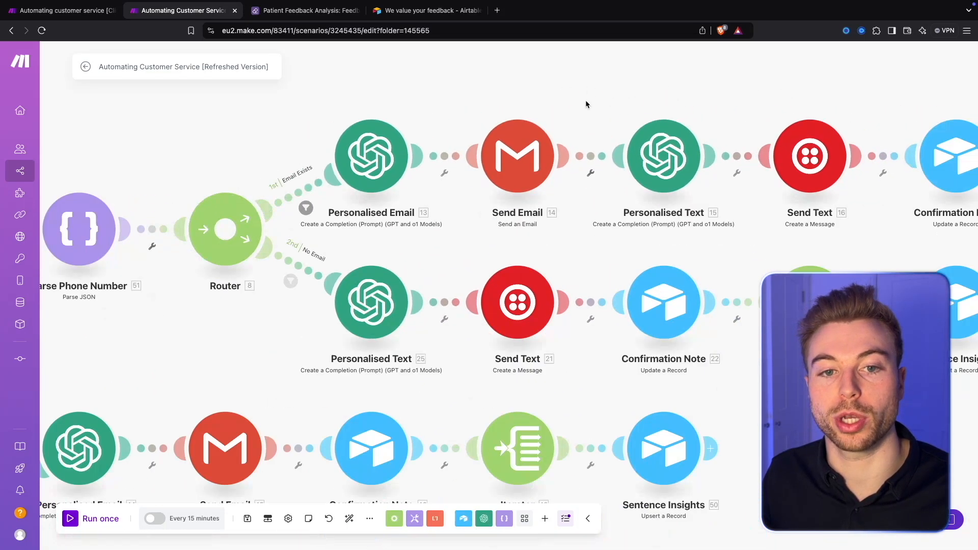
{"action": "left_click_drag", "start_coordinate": [585, 99], "coordinate": [602, 133]}
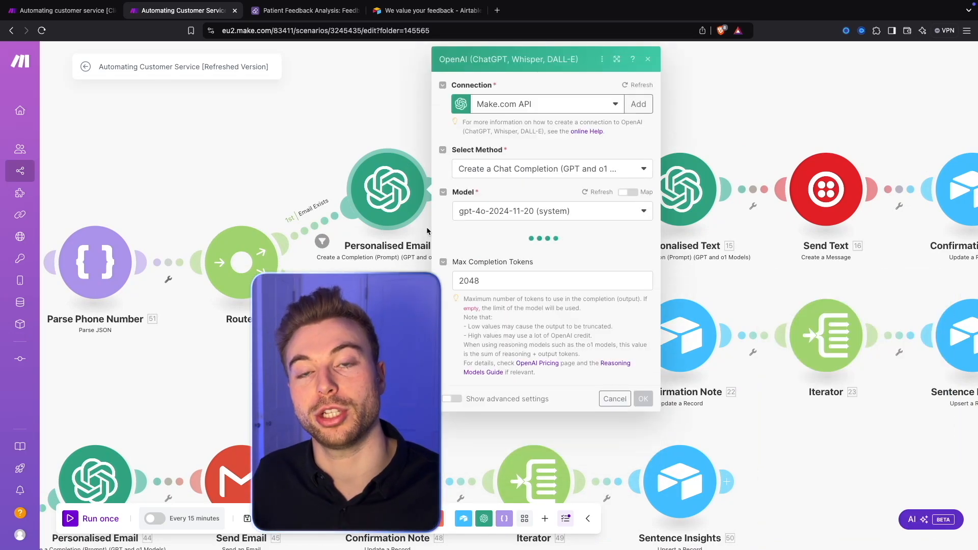
{"action": "scroll", "coordinate": [472, 352], "scroll_direction": "down", "scroll_amount": 1}
{"action": "scroll", "coordinate": [472, 352], "scroll_direction": "down", "scroll_amount": 3}
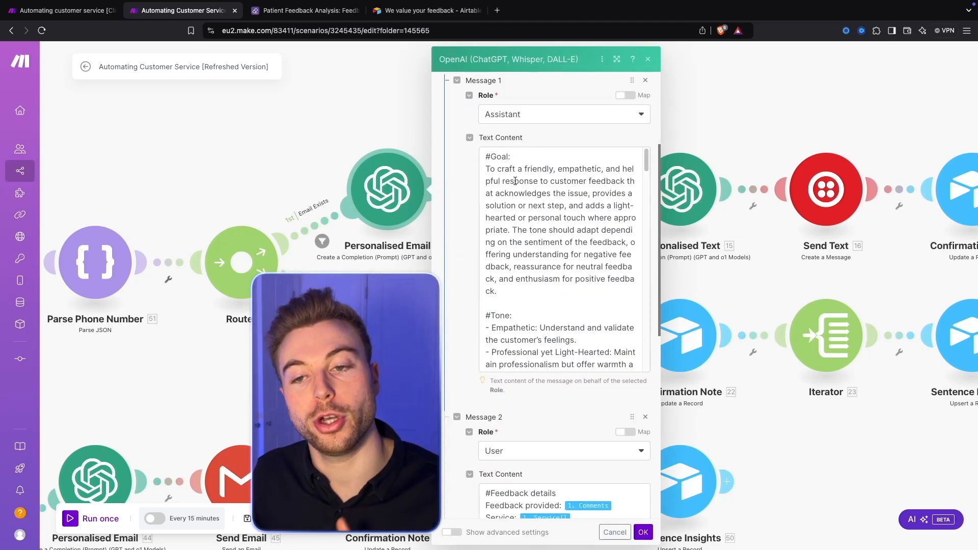
{"action": "left_click_drag", "start_coordinate": [485, 168], "coordinate": [528, 287]}
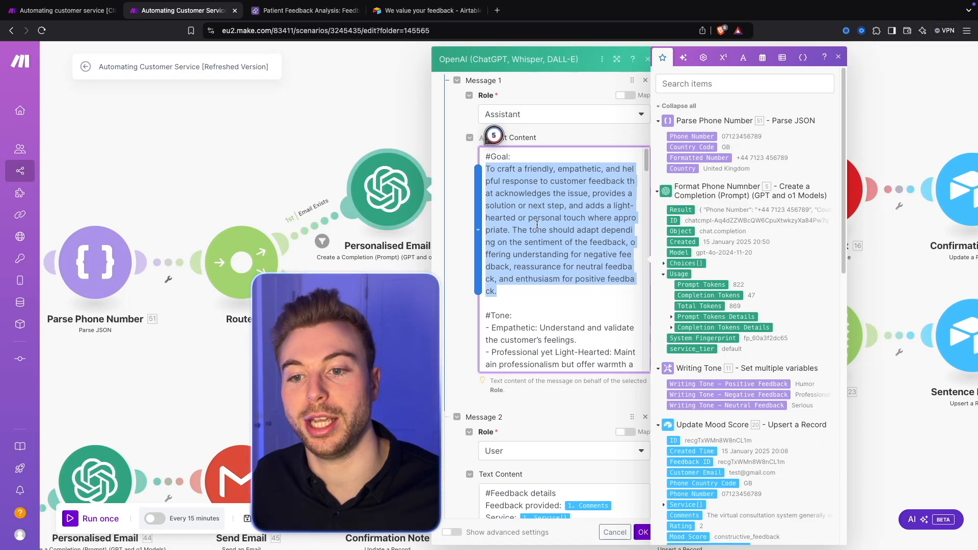
Step: Read the Tone and Instructions sections of the Assistant message in the Personalised Email module
{"action": "scroll", "coordinate": [537, 224], "scroll_direction": "down", "scroll_amount": 6}
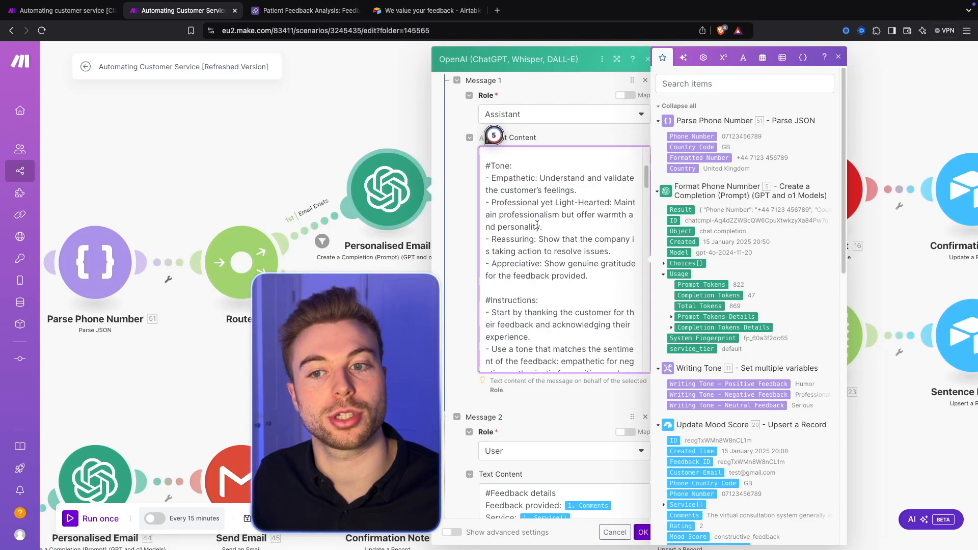
{"action": "left_click_drag", "start_coordinate": [486, 166], "coordinate": [572, 273]}
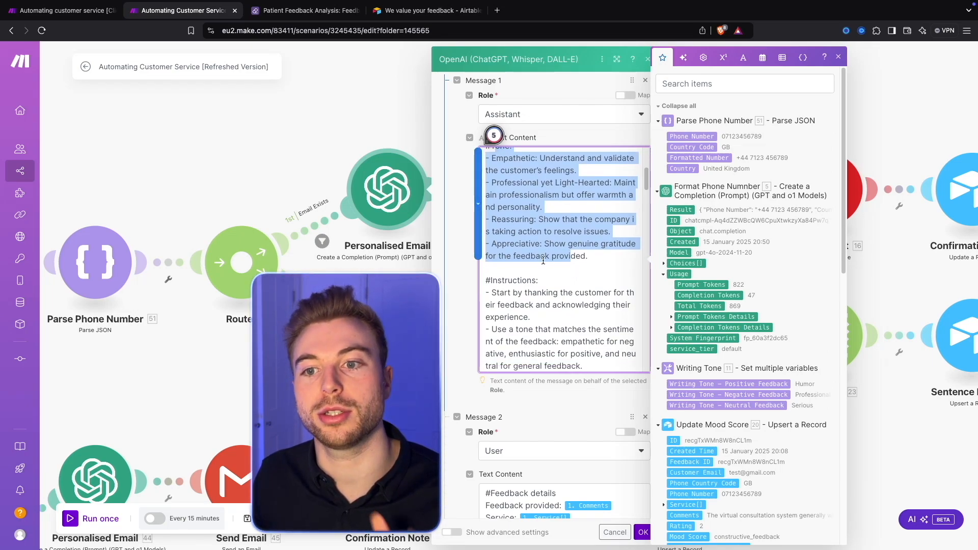
{"action": "scroll", "coordinate": [543, 260], "scroll_direction": "down", "scroll_amount": 3}
{"action": "left_click_drag", "start_coordinate": [505, 198], "coordinate": [543, 307]}
{"action": "scroll", "coordinate": [543, 306], "scroll_direction": "down", "scroll_amount": 2}
{"action": "left_click_drag", "start_coordinate": [523, 219], "coordinate": [552, 326]}
{"action": "scroll", "coordinate": [552, 326], "scroll_direction": "down", "scroll_amount": 1}
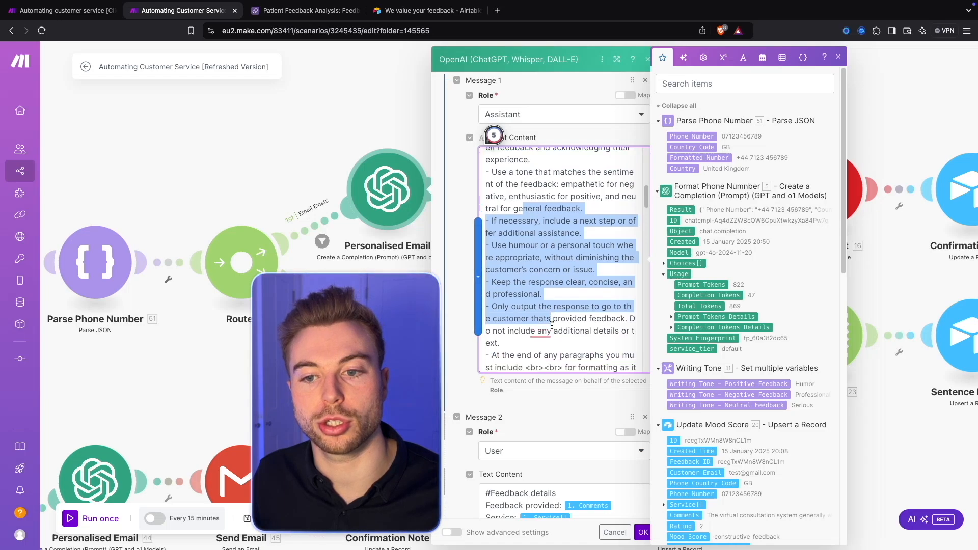
{"action": "scroll", "coordinate": [552, 326], "scroll_direction": "down", "scroll_amount": 2}
{"action": "left_click", "coordinate": [588, 324]}
{"action": "scroll", "coordinate": [586, 323], "scroll_direction": "down", "scroll_amount": 1}
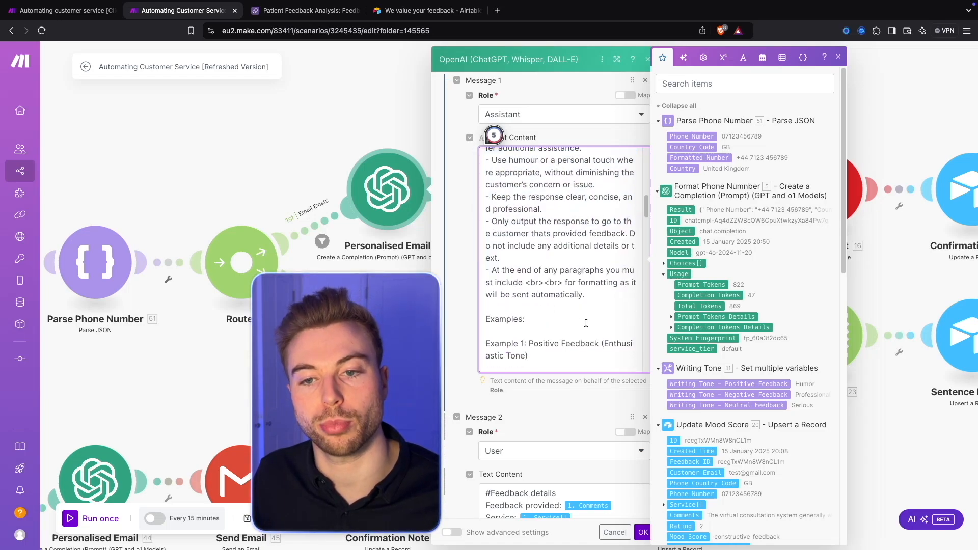
Step: Read the positive, negative and neutral feedback examples, 1 to 3, in the Assistant message
{"action": "scroll", "coordinate": [587, 314], "scroll_direction": "down", "scroll_amount": 5}
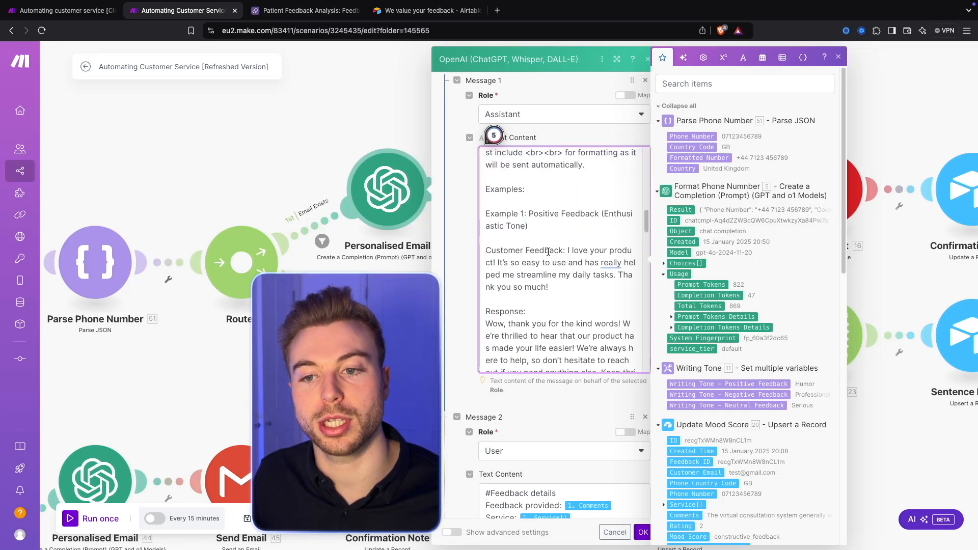
{"action": "scroll", "coordinate": [529, 239], "scroll_direction": "down", "scroll_amount": 1}
{"action": "scroll", "coordinate": [538, 242], "scroll_direction": "down", "scroll_amount": 8}
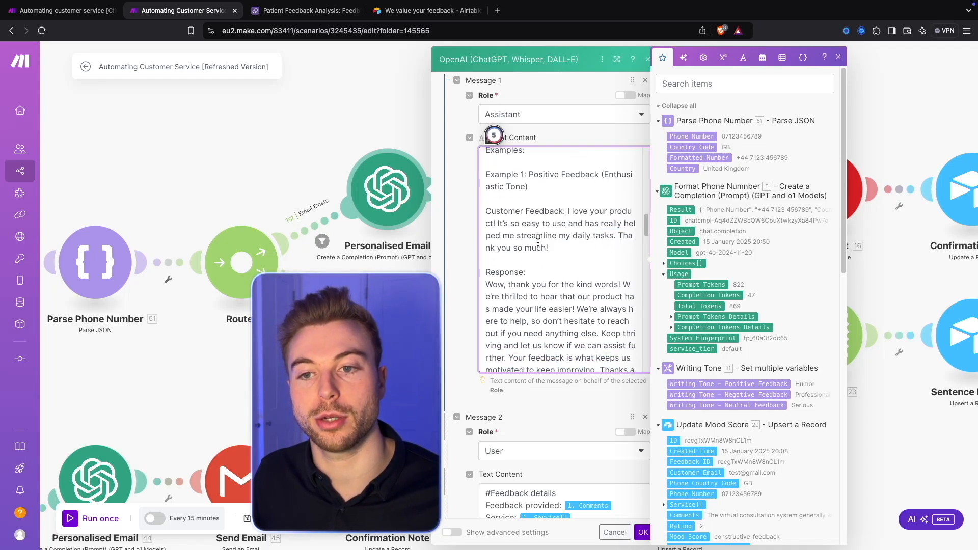
{"action": "left_click_drag", "start_coordinate": [522, 229], "coordinate": [565, 294]}
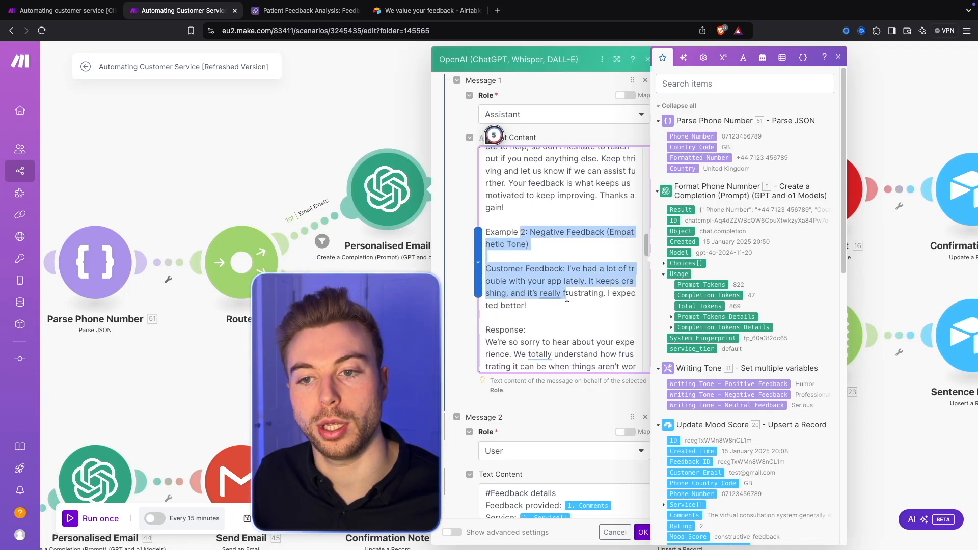
{"action": "scroll", "coordinate": [566, 297], "scroll_direction": "down", "scroll_amount": 3}
{"action": "left_click", "coordinate": [491, 198]}
{"action": "left_click_drag", "start_coordinate": [513, 276], "coordinate": [583, 360]}
{"action": "scroll", "coordinate": [581, 352], "scroll_direction": "down", "scroll_amount": 3}
{"action": "left_click_drag", "start_coordinate": [527, 263], "coordinate": [516, 269]}
{"action": "scroll", "coordinate": [521, 266], "scroll_direction": "down", "scroll_amount": 4}
{"action": "scroll", "coordinate": [522, 306], "scroll_direction": "down", "scroll_amount": 3}
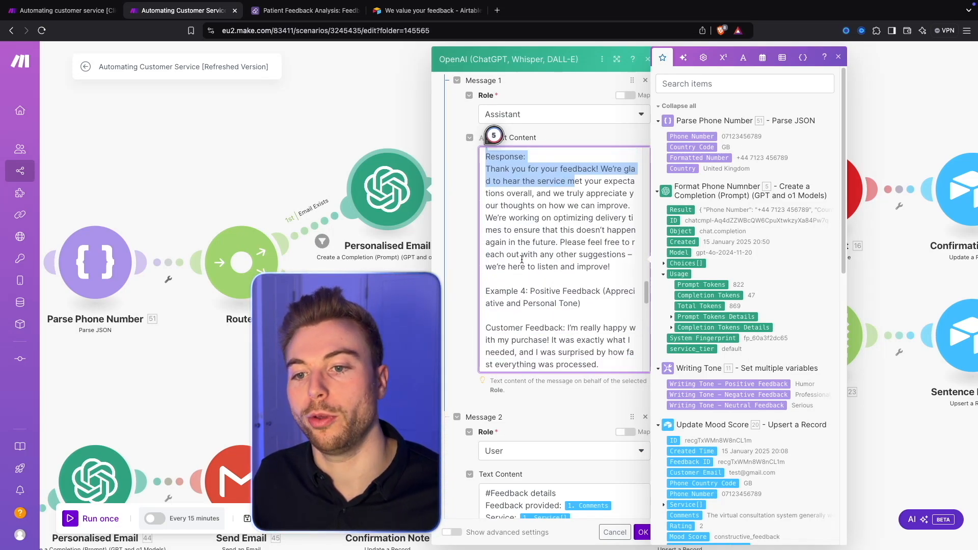
Step: Read Examples 4 and 5 of the Assistant message, covering appreciative positive feedback and negative feedback with an improvement request
{"action": "left_click_drag", "start_coordinate": [502, 173], "coordinate": [679, 189]}
{"action": "left_click_drag", "start_coordinate": [525, 210], "coordinate": [650, 241]}
{"action": "left_click_drag", "start_coordinate": [513, 295], "coordinate": [535, 309]}
{"action": "scroll", "coordinate": [535, 309], "scroll_direction": "down", "scroll_amount": 4}
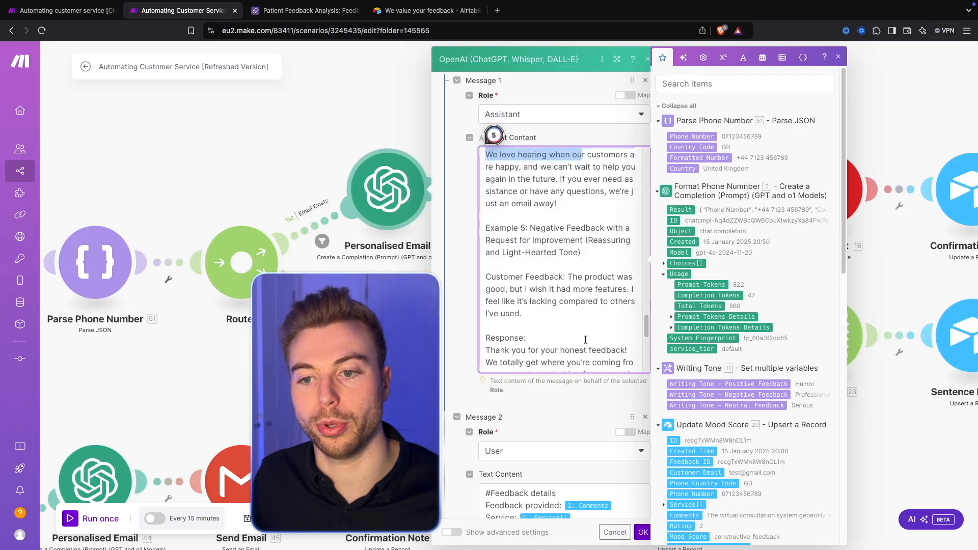
{"action": "left_click_drag", "start_coordinate": [485, 219], "coordinate": [582, 245]}
{"action": "scroll", "coordinate": [546, 305], "scroll_direction": "down", "scroll_amount": 1}
{"action": "left_click_drag", "start_coordinate": [515, 239], "coordinate": [528, 301]}
{"action": "left_click_drag", "start_coordinate": [514, 337], "coordinate": [570, 376]}
{"action": "scroll", "coordinate": [563, 350], "scroll_direction": "down", "scroll_amount": 4}
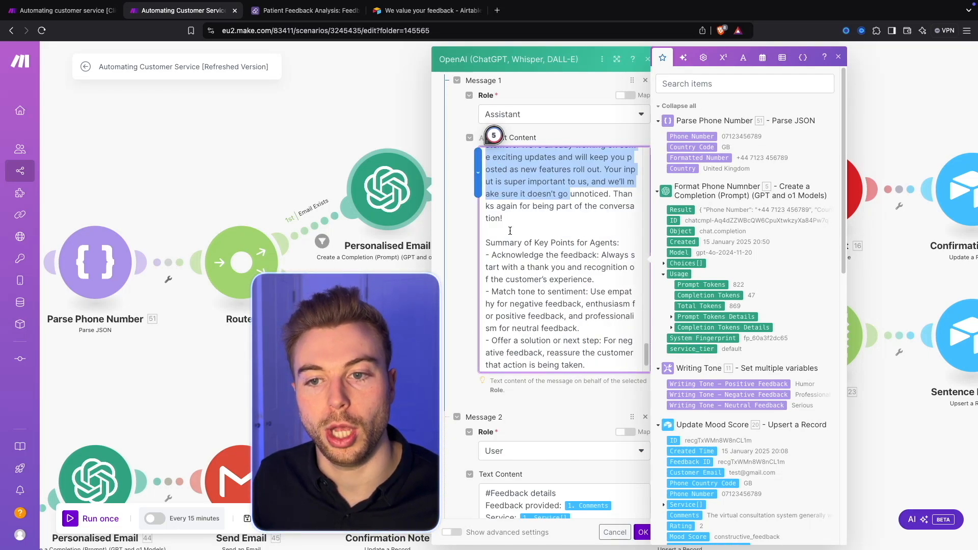
Step: Read the Summary of Key Points for Agents at the end of the Assistant message
{"action": "scroll", "coordinate": [510, 231], "scroll_direction": "down", "scroll_amount": 1}
{"action": "left_click_drag", "start_coordinate": [509, 224], "coordinate": [564, 345]}
{"action": "scroll", "coordinate": [564, 345], "scroll_direction": "down", "scroll_amount": 1}
{"action": "scroll", "coordinate": [560, 346], "scroll_direction": "down", "scroll_amount": 2}
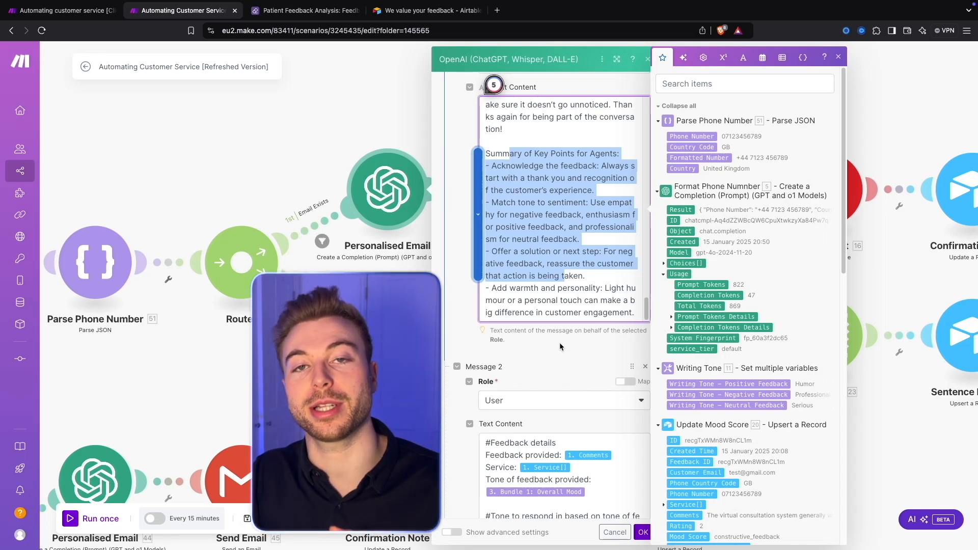
Step: Review the feedback details and response tone instructions in the User prompt of Message 2
{"action": "scroll", "coordinate": [560, 343], "scroll_direction": "down", "scroll_amount": 1}
{"action": "scroll", "coordinate": [560, 343], "scroll_direction": "down", "scroll_amount": 5}
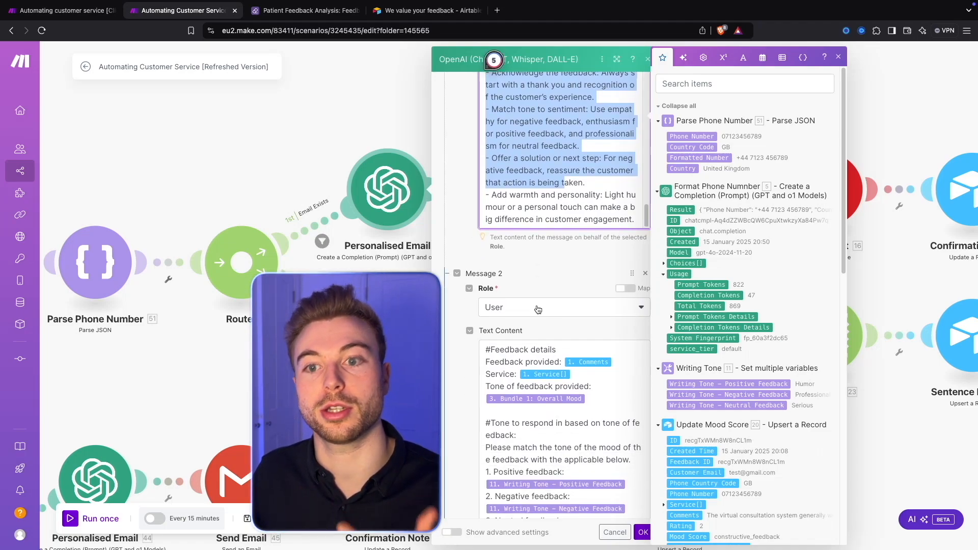
{"action": "scroll", "coordinate": [538, 310], "scroll_direction": "down", "scroll_amount": 5}
{"action": "left_click", "coordinate": [583, 238]}
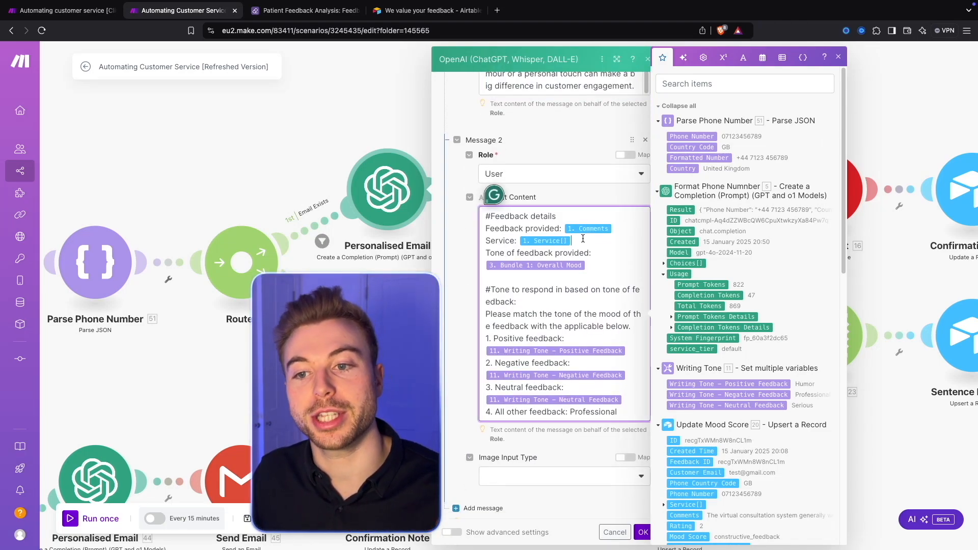
{"action": "scroll", "coordinate": [584, 274], "scroll_direction": "down", "scroll_amount": 1}
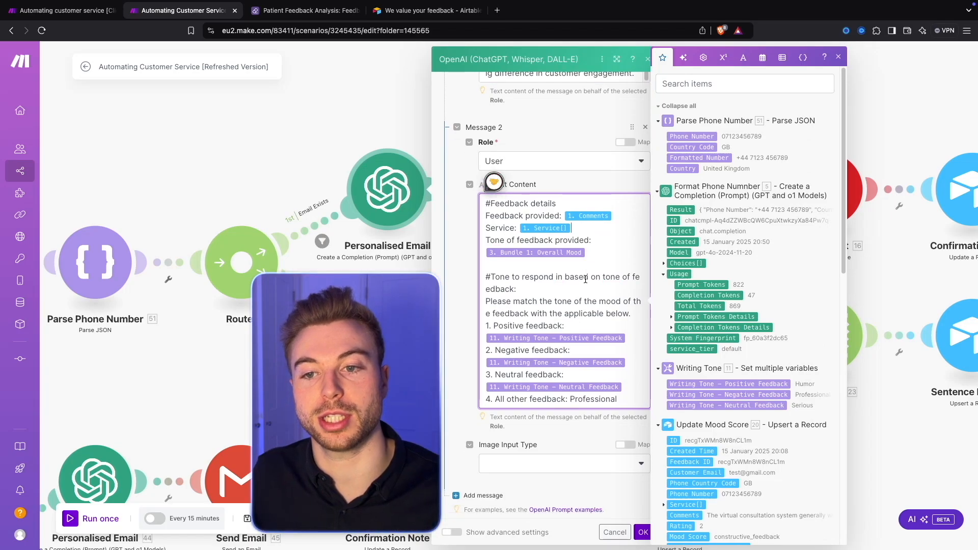
Step: Trace the Comments and Service values mapped in Message 2 back to the Feedback Form module
{"action": "left_click_drag", "start_coordinate": [171, 348], "coordinate": [447, 332]}
{"action": "left_click_drag", "start_coordinate": [304, 348], "coordinate": [469, 328]}
{"action": "scroll", "coordinate": [468, 329], "scroll_direction": "down", "scroll_amount": 5}
{"action": "left_click_drag", "start_coordinate": [400, 339], "coordinate": [503, 343]}
{"action": "scroll", "coordinate": [454, 349], "scroll_direction": "up", "scroll_amount": 5}
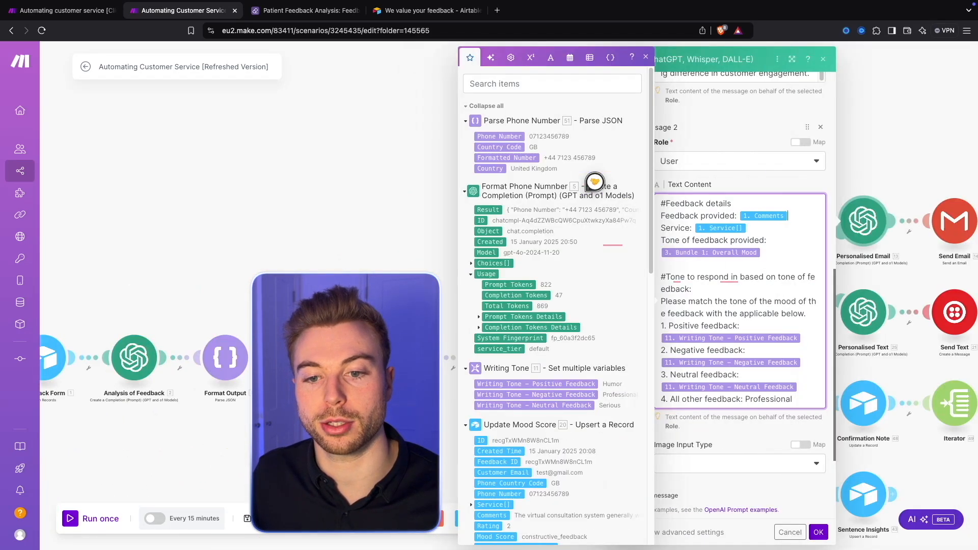
{"action": "left_click_drag", "start_coordinate": [286, 348], "coordinate": [453, 321]}
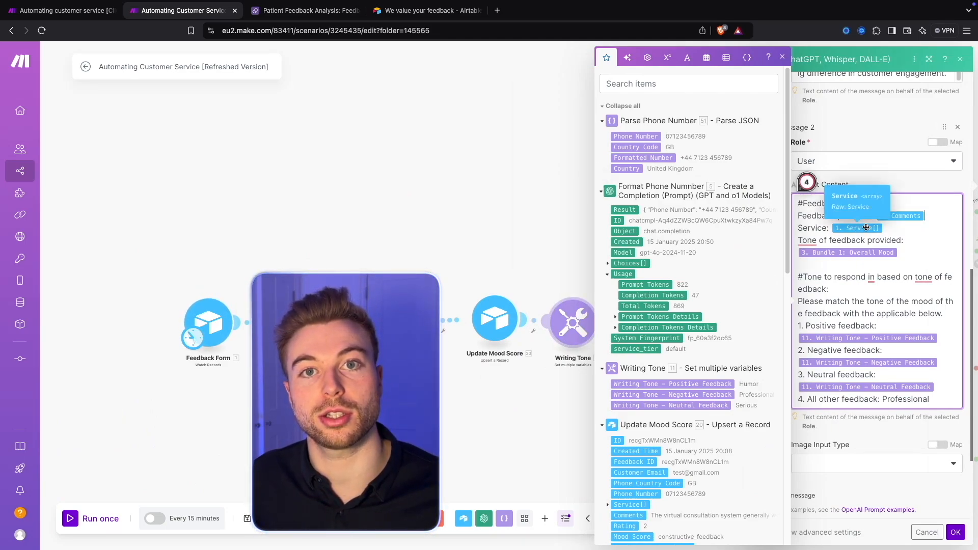
{"action": "left_click", "coordinate": [893, 229]}
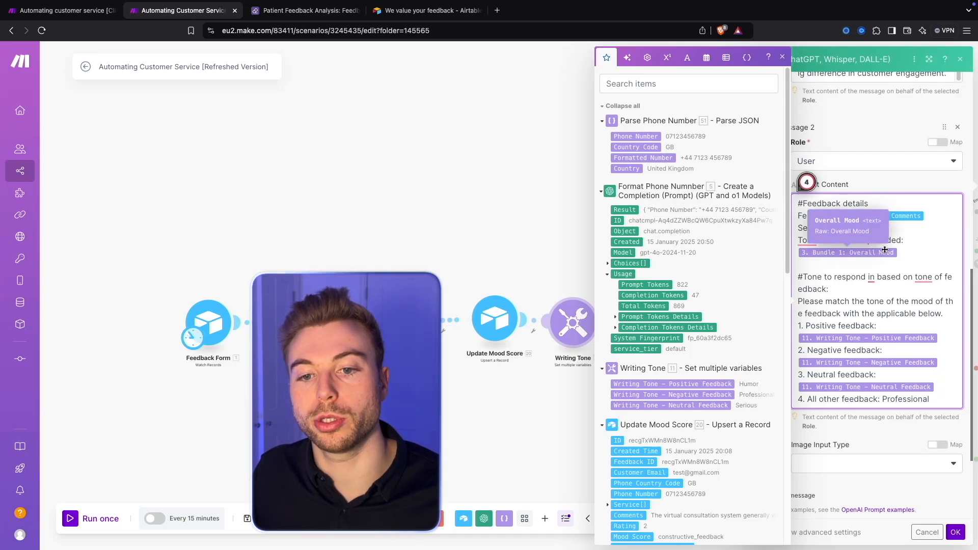
Step: Trace the Overall Mood value mapped in Message 2 to the Format Output module and its listed output items
{"action": "left_click_drag", "start_coordinate": [417, 324], "coordinate": [314, 326]}
{"action": "scroll", "coordinate": [356, 321], "scroll_direction": "up", "scroll_amount": 5}
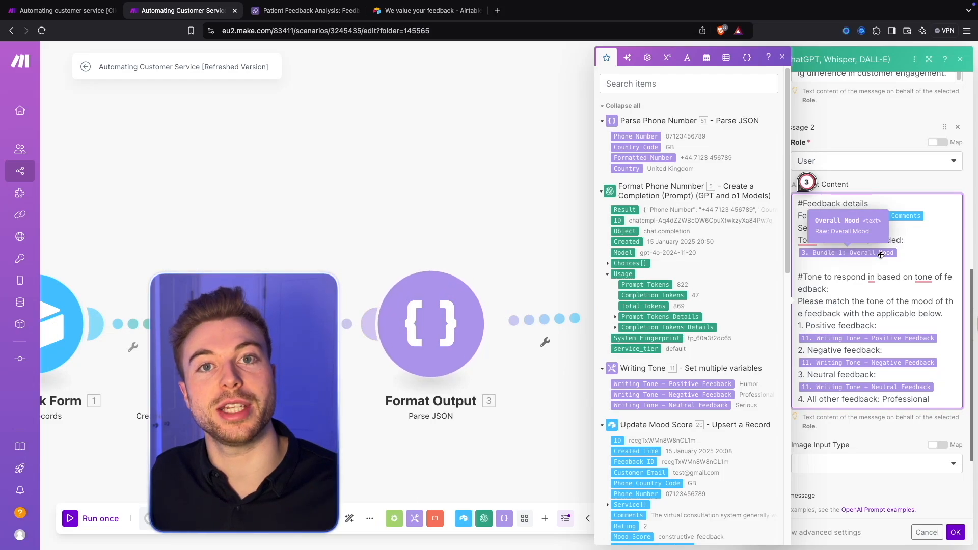
{"action": "scroll", "coordinate": [705, 328], "scroll_direction": "down", "scroll_amount": 8}
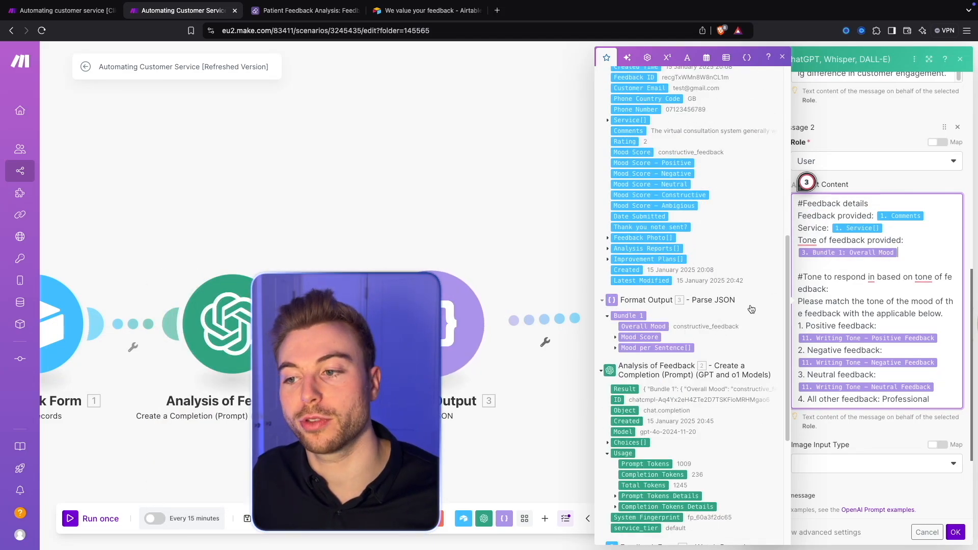
Step: Read the response tones for positive, negative, neutral and all other feedback in Message 2, and close the Personalised Email module
{"action": "scroll", "coordinate": [906, 236], "scroll_direction": "down", "scroll_amount": 3}
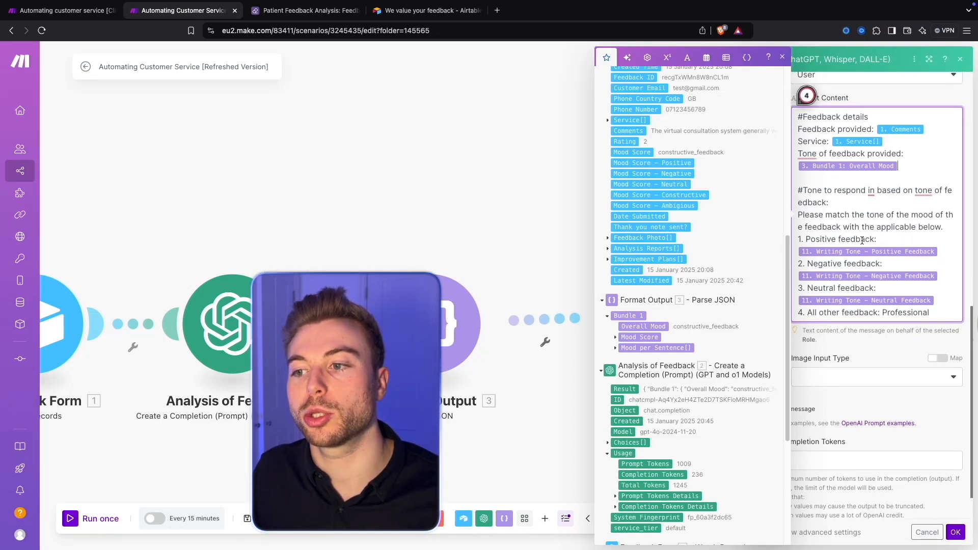
{"action": "left_click_drag", "start_coordinate": [810, 239], "coordinate": [954, 253]}
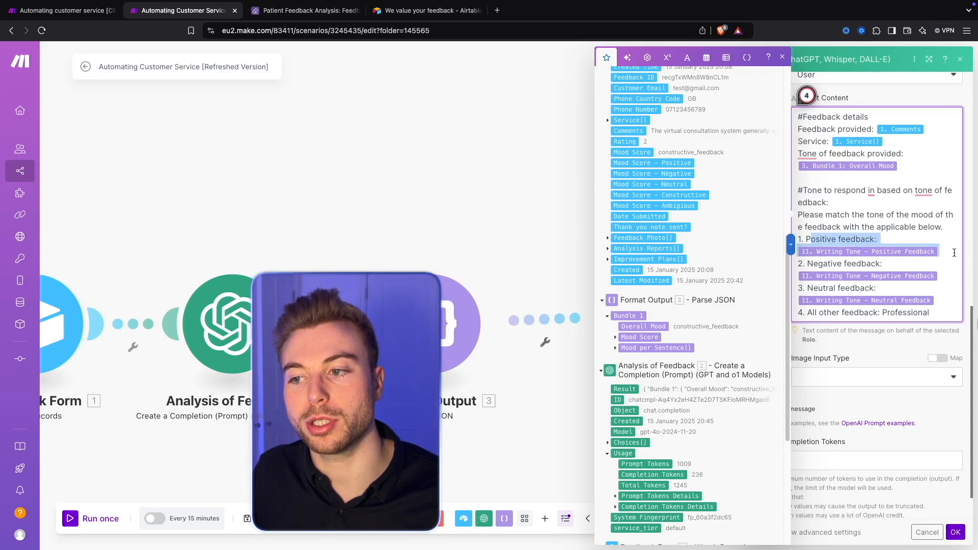
{"action": "left_click_drag", "start_coordinate": [834, 264], "coordinate": [798, 286]}
{"action": "left_click", "coordinate": [818, 290]}
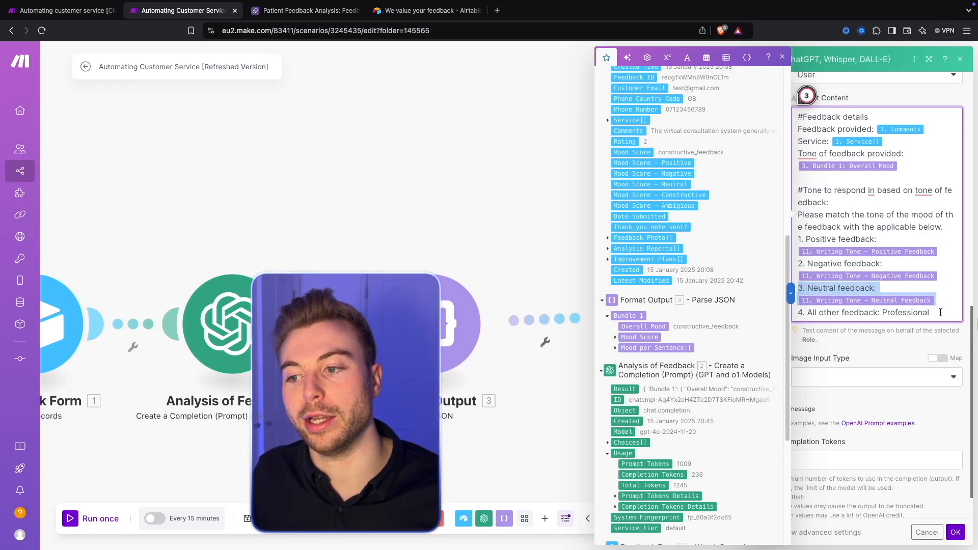
{"action": "left_click_drag", "start_coordinate": [940, 312], "coordinate": [766, 317]}
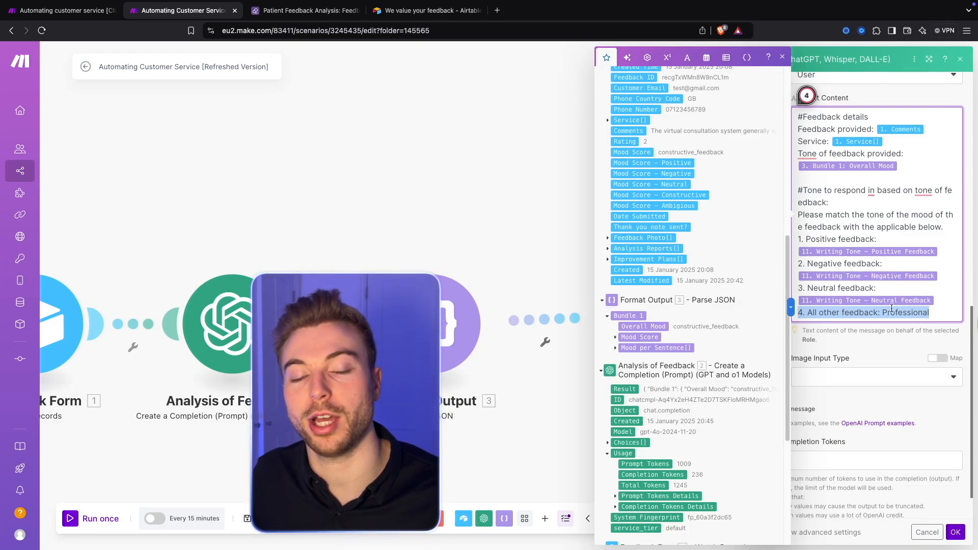
{"action": "left_click", "coordinate": [484, 191]}
Step: Review the positive, negative and neutral tone variables in the Writing Tone module, and close it
{"action": "left_click_drag", "start_coordinate": [800, 229], "coordinate": [484, 203]}
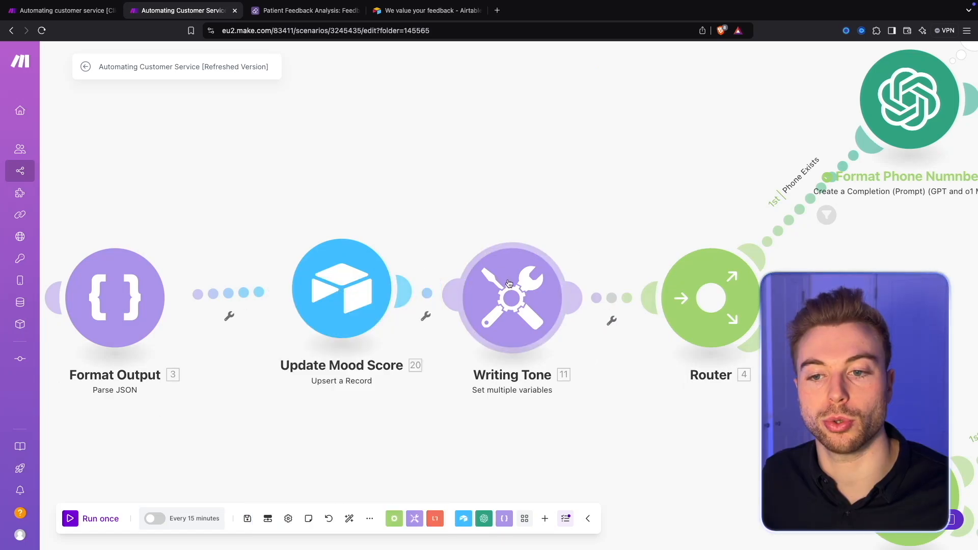
{"action": "left_click", "coordinate": [545, 265]}
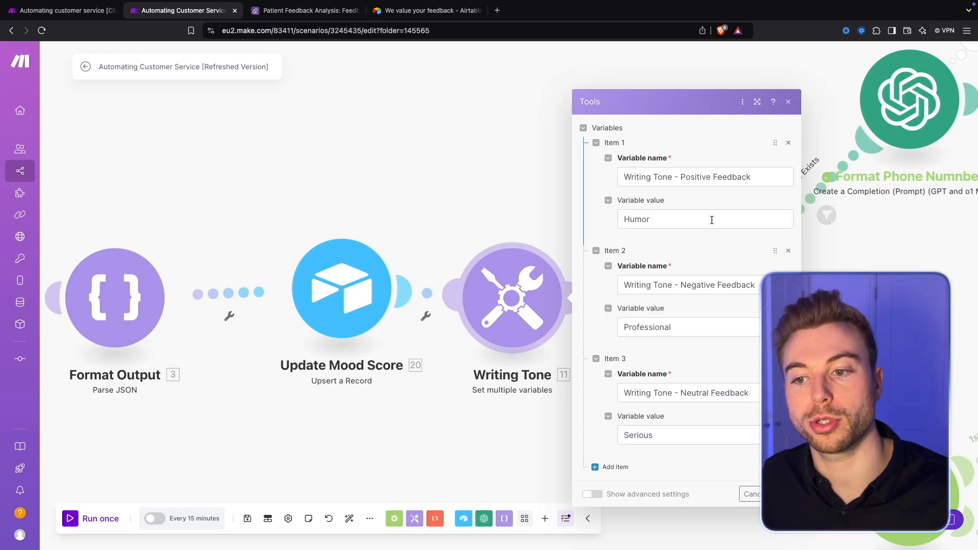
{"action": "left_click", "coordinate": [471, 158]}
Step: Open the Personalised Text module that follows Send Email on the Email Exists route
{"action": "scroll", "coordinate": [471, 158], "scroll_direction": "down", "scroll_amount": 5}
{"action": "left_click_drag", "start_coordinate": [611, 146], "coordinate": [248, 191]}
{"action": "left_click_drag", "start_coordinate": [588, 209], "coordinate": [452, 250]}
{"action": "scroll", "coordinate": [452, 249], "scroll_direction": "up", "scroll_amount": 4}
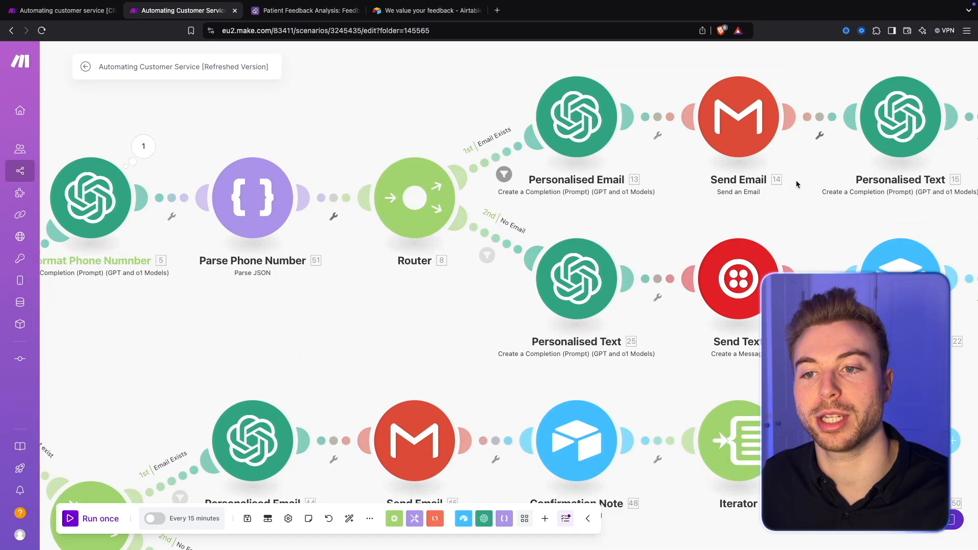
{"action": "left_click_drag", "start_coordinate": [796, 180], "coordinate": [610, 288]}
{"action": "scroll", "coordinate": [610, 287], "scroll_direction": "up", "scroll_amount": 2}
{"action": "left_click_drag", "start_coordinate": [741, 307], "coordinate": [517, 322]}
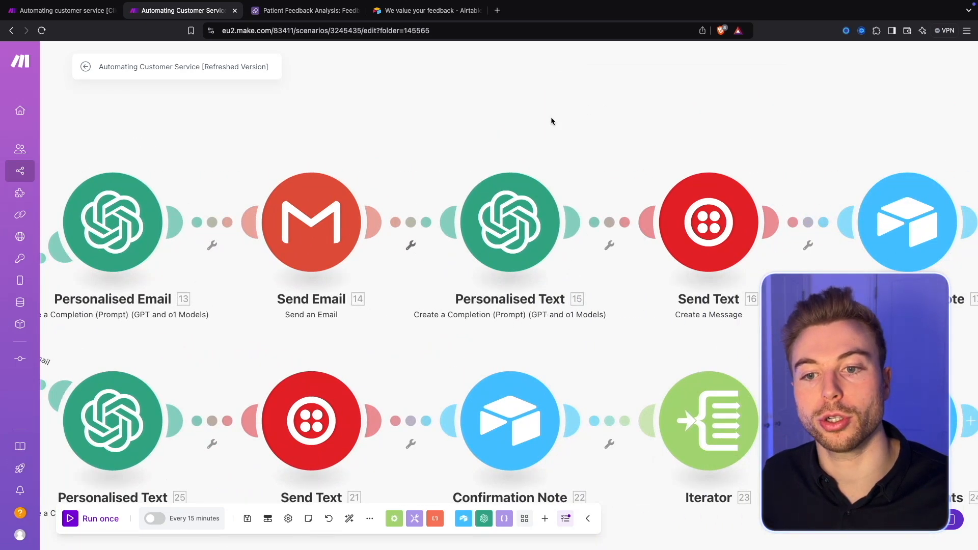
{"action": "scroll", "coordinate": [564, 161], "scroll_direction": "down", "scroll_amount": 3}
{"action": "left_click_drag", "start_coordinate": [564, 161], "coordinate": [522, 215]}
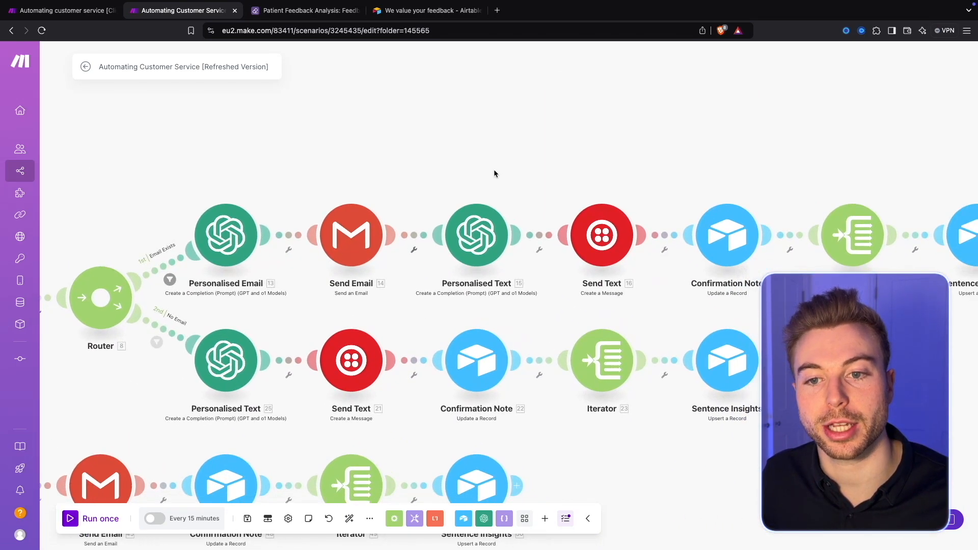
{"action": "left_click", "coordinate": [499, 237]}
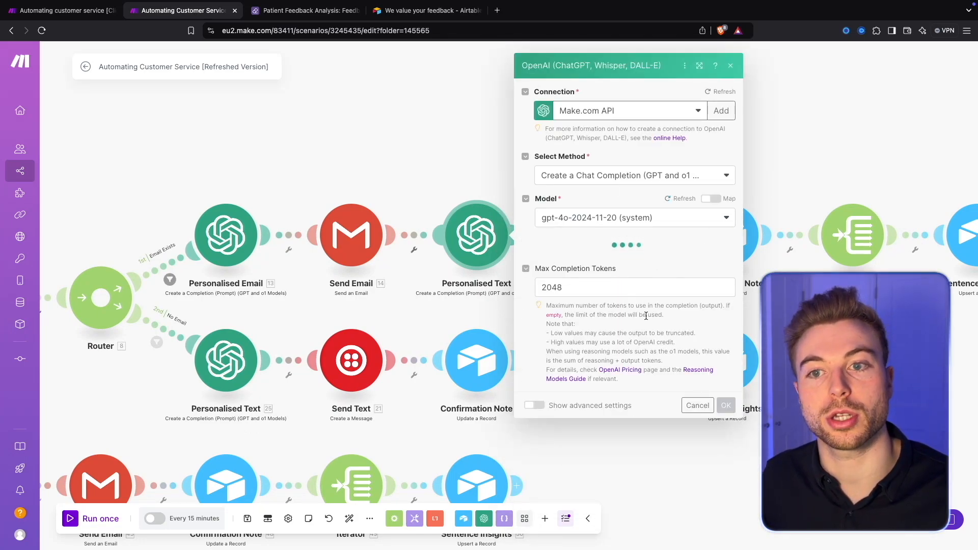
Step: Read the feedback and response examples in the Personalised Text module's Assistant message
{"action": "scroll", "coordinate": [645, 316], "scroll_direction": "down", "scroll_amount": 2}
{"action": "scroll", "coordinate": [645, 317], "scroll_direction": "down", "scroll_amount": 10}
{"action": "scroll", "coordinate": [641, 344], "scroll_direction": "down", "scroll_amount": 5}
{"action": "left_click_drag", "start_coordinate": [568, 267], "coordinate": [650, 401]}
{"action": "scroll", "coordinate": [650, 401], "scroll_direction": "down", "scroll_amount": 1}
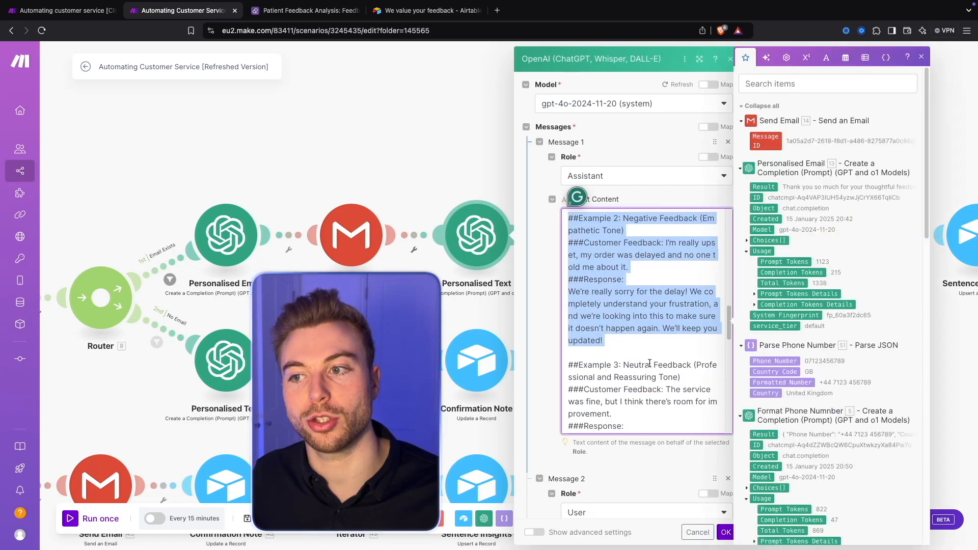
{"action": "scroll", "coordinate": [650, 364], "scroll_direction": "down", "scroll_amount": 8}
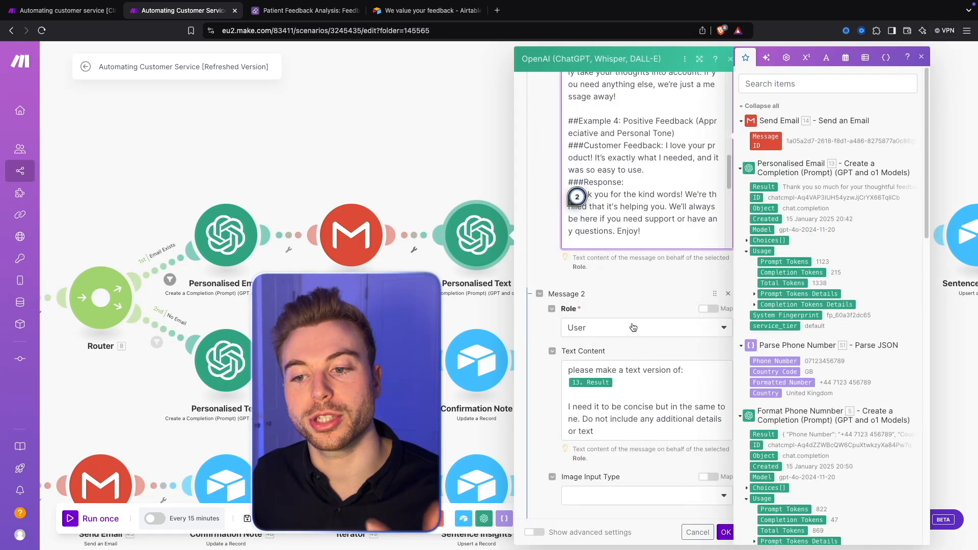
Step: Review the User prompt that turns the Personalised Email result into a concise text version, and close the Personalised Text module
{"action": "scroll", "coordinate": [632, 332], "scroll_direction": "down", "scroll_amount": 1}
{"action": "left_click", "coordinate": [637, 323]}
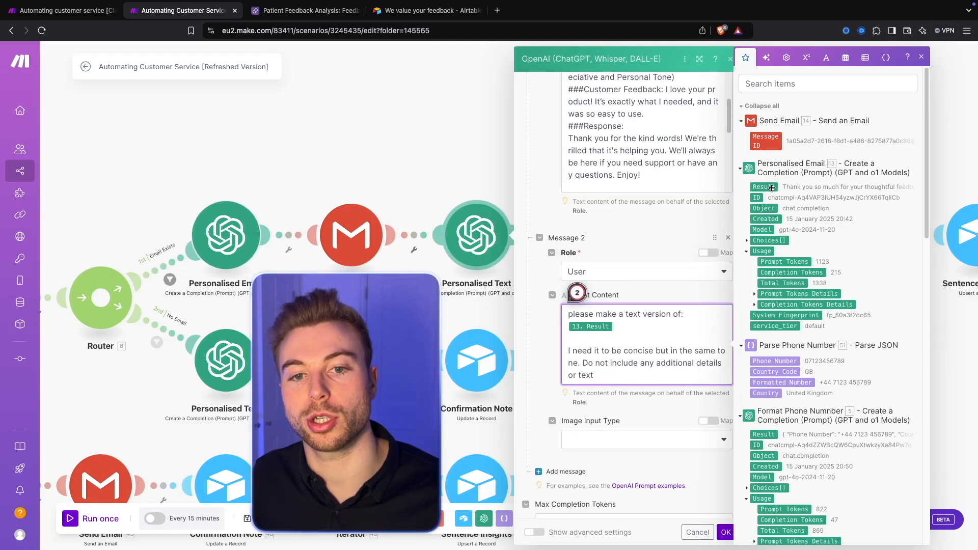
{"action": "scroll", "coordinate": [275, 273], "scroll_direction": "up", "scroll_amount": 5}
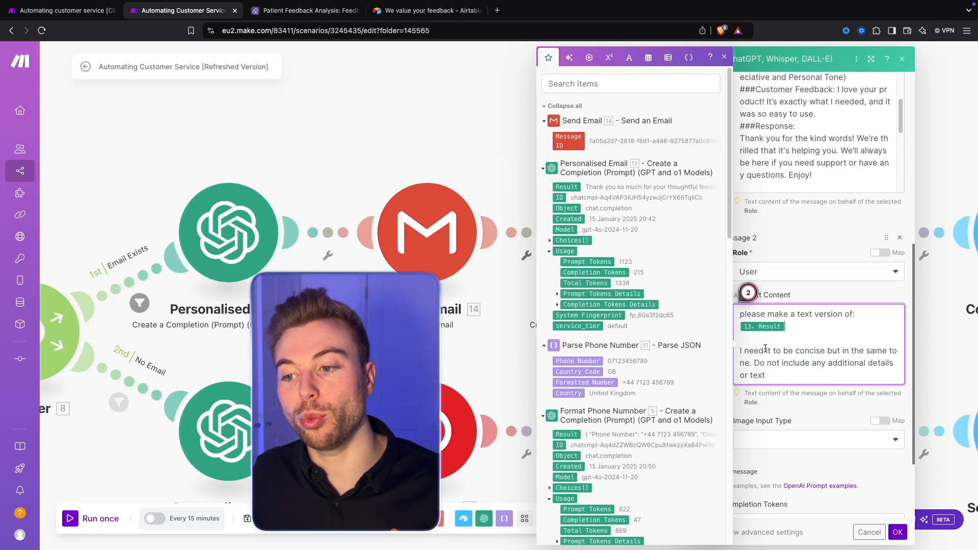
{"action": "left_click_drag", "start_coordinate": [739, 353], "coordinate": [866, 377]}
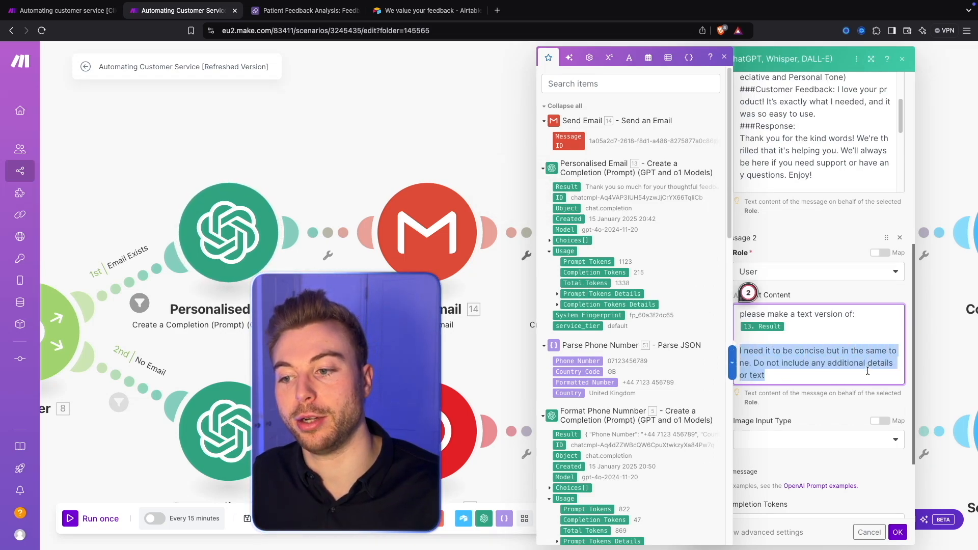
{"action": "left_click", "coordinate": [380, 138]}
{"action": "left_click_drag", "start_coordinate": [671, 123], "coordinate": [429, 124]}
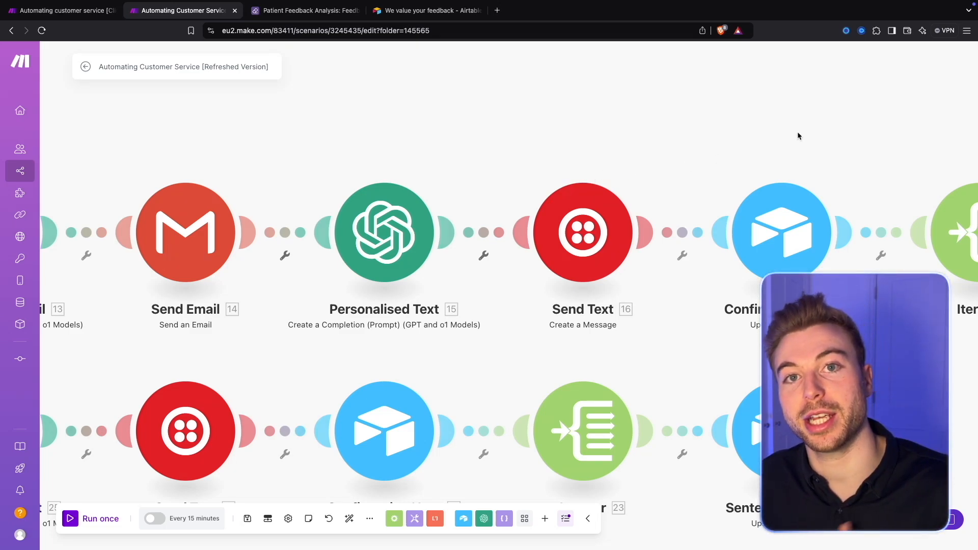
Step: Review the Send Email module's recipient, subject, content and advanced settings on the Email Exists route, and close it without saving
{"action": "left_click", "coordinate": [199, 215]}
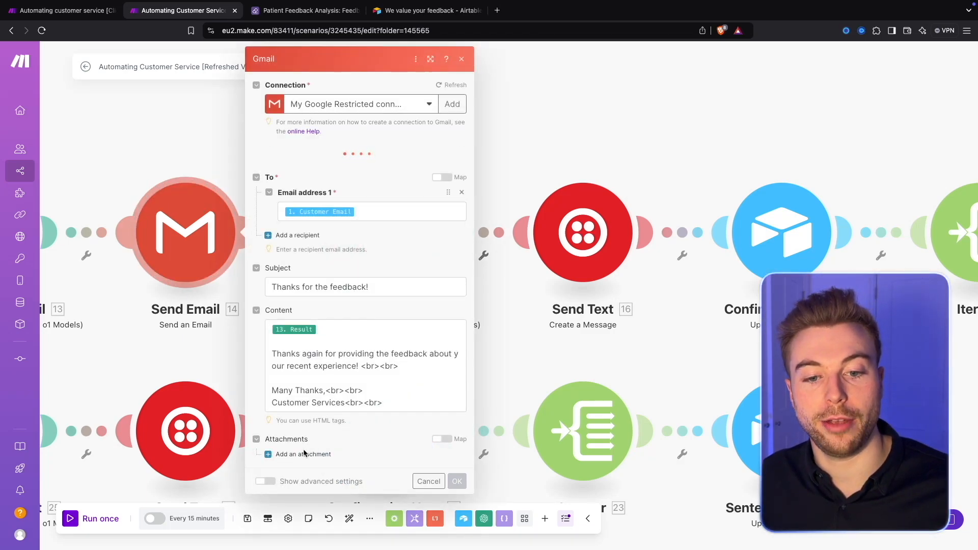
{"action": "left_click", "coordinate": [264, 461]}
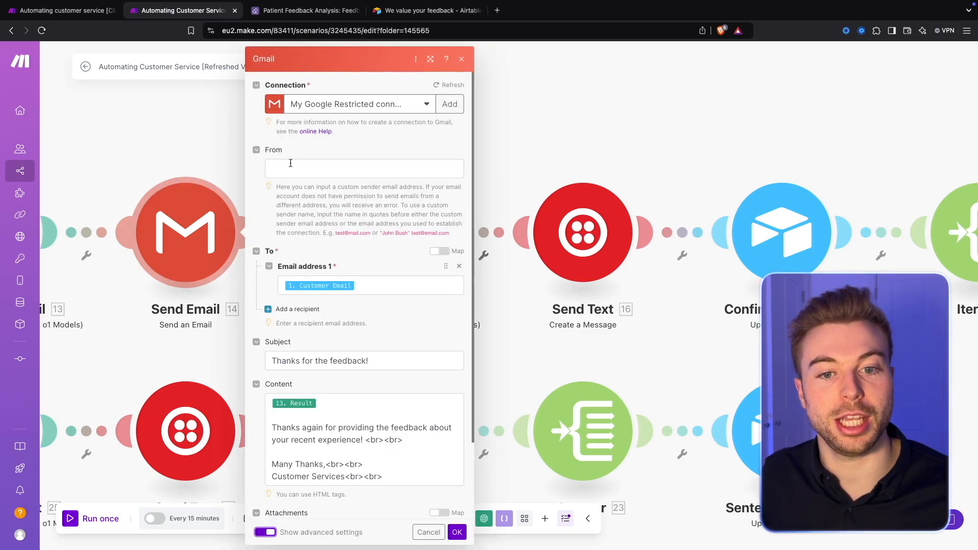
{"action": "scroll", "coordinate": [327, 229], "scroll_direction": "down", "scroll_amount": 2}
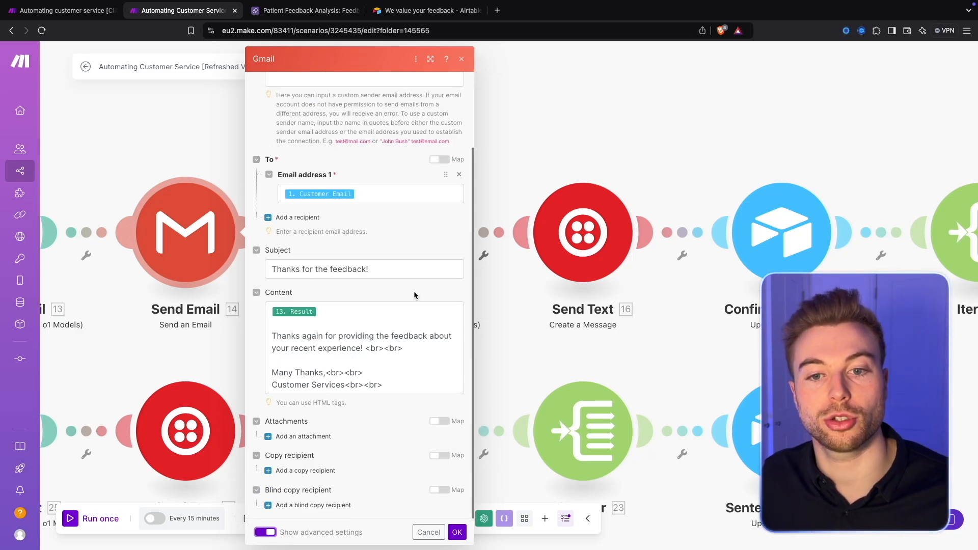
{"action": "left_click_drag", "start_coordinate": [377, 270], "coordinate": [241, 255]}
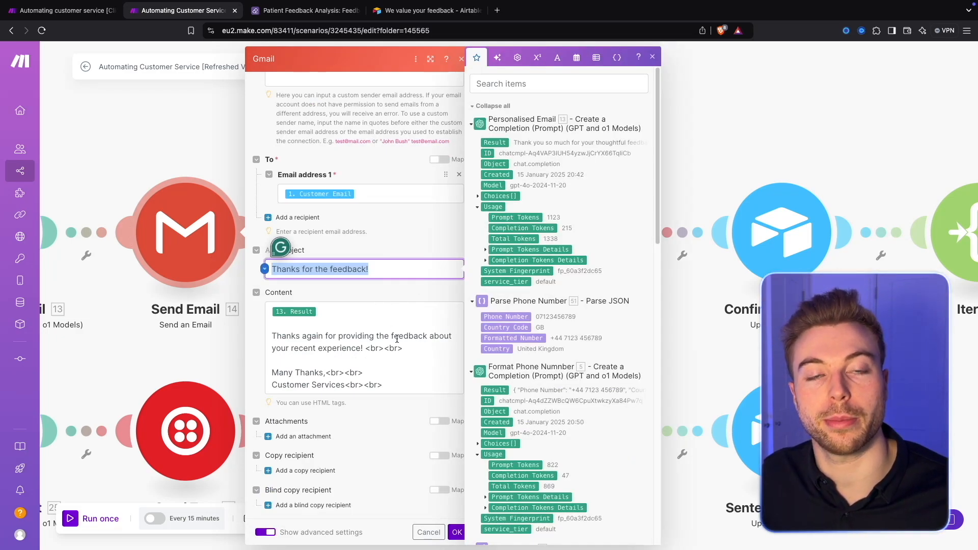
{"action": "left_click", "coordinate": [420, 246]}
{"action": "left_click", "coordinate": [430, 535]}
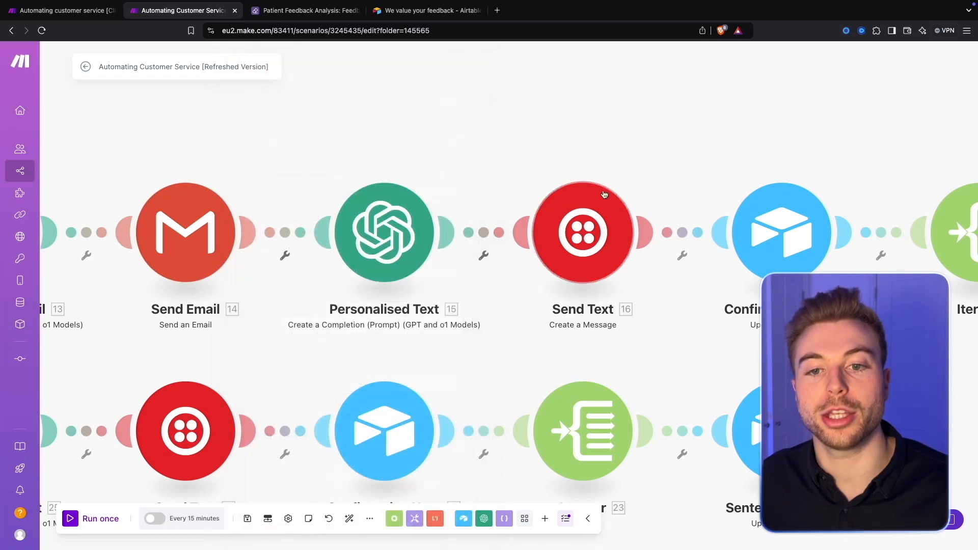
Step: Review the record ID and mapped fields in the Confirmation Note module that follows Send Text, and close it
{"action": "left_click_drag", "start_coordinate": [702, 139], "coordinate": [296, 143]}
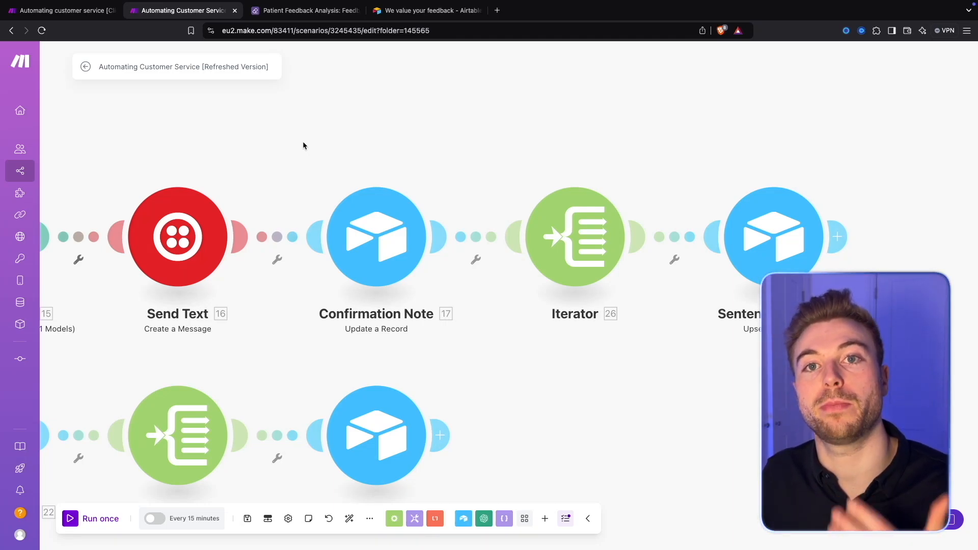
{"action": "left_click", "coordinate": [385, 239]}
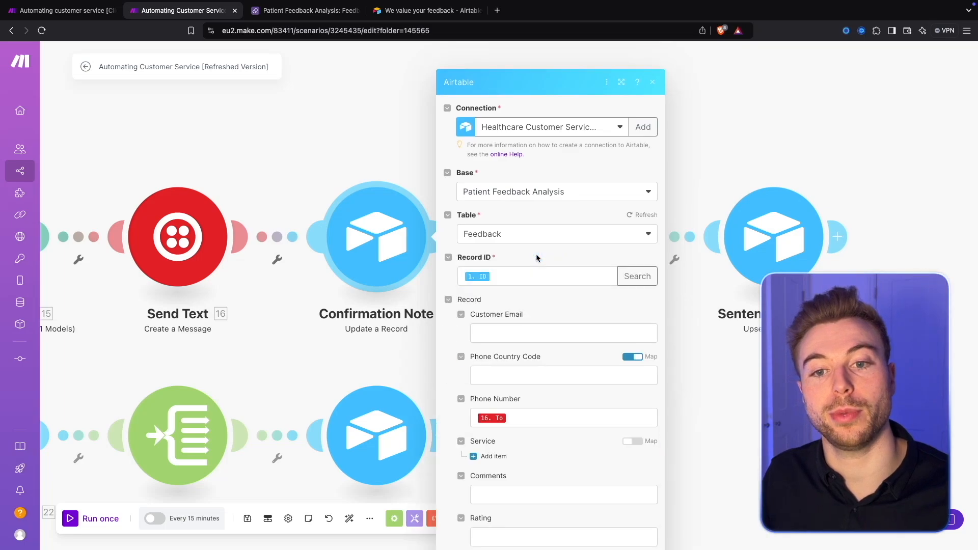
{"action": "scroll", "coordinate": [474, 377], "scroll_direction": "down", "scroll_amount": 10}
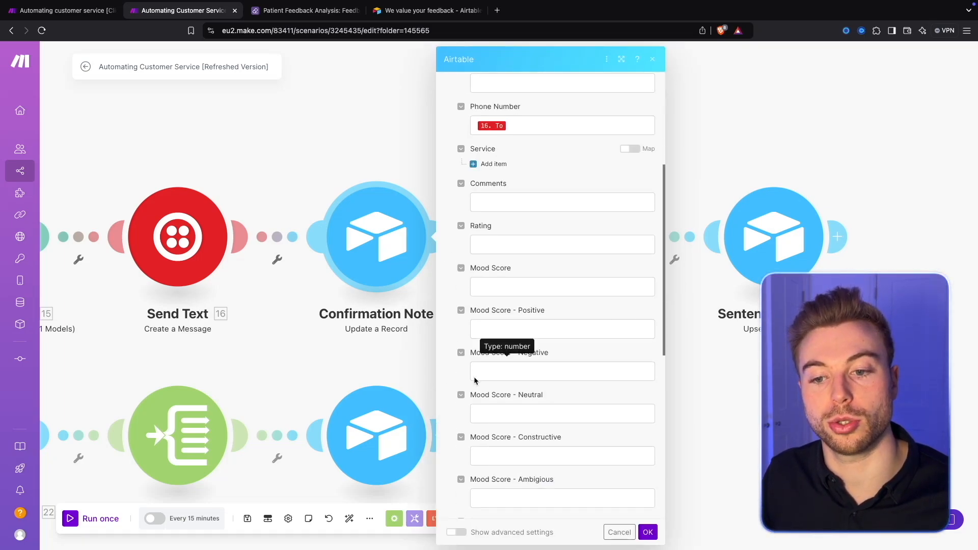
{"action": "scroll", "coordinate": [614, 414], "scroll_direction": "down", "scroll_amount": 2}
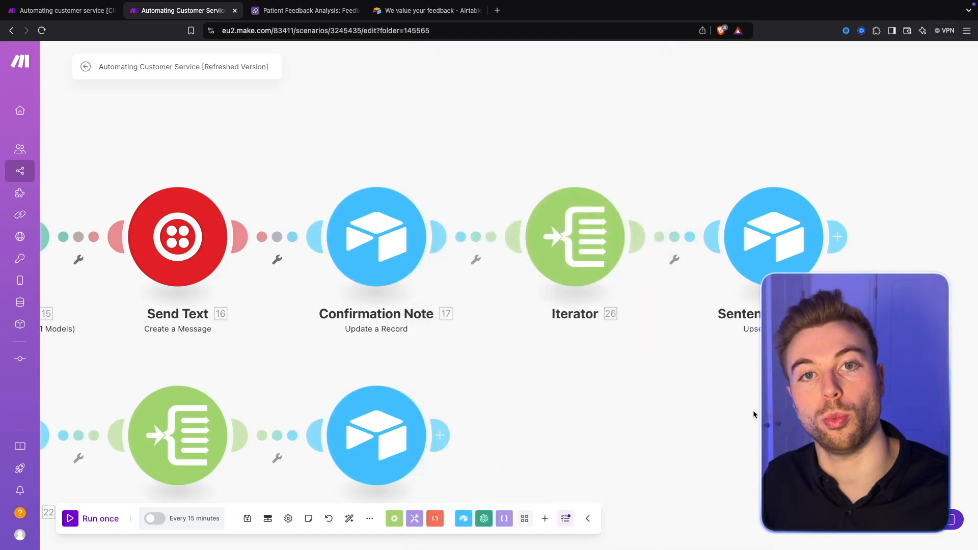
{"action": "left_click_drag", "start_coordinate": [753, 410], "coordinate": [730, 417]}
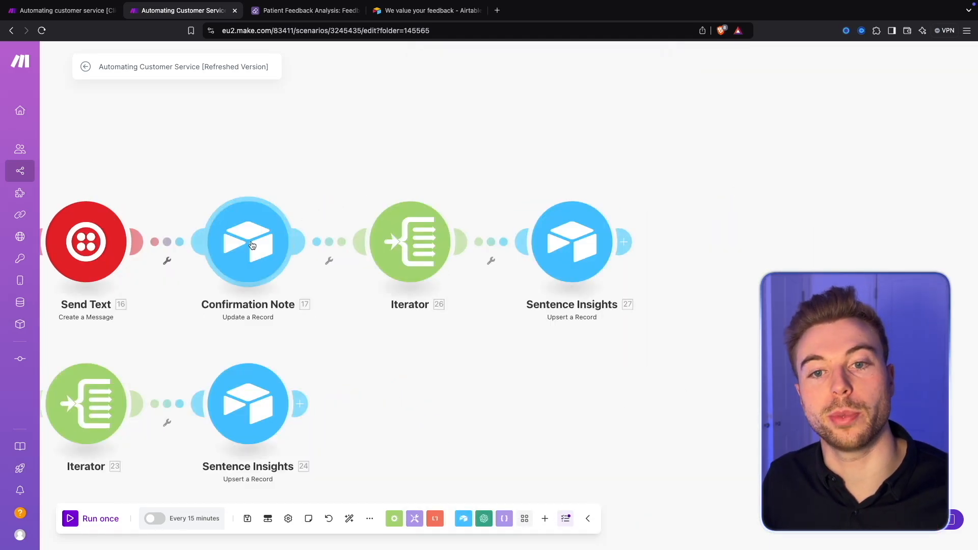
Step: Inspect the Analysis of Feedback module's output result with its mood scores and mood per sentence, and close it
{"action": "left_click_drag", "start_coordinate": [255, 324], "coordinate": [581, 281]}
{"action": "left_click_drag", "start_coordinate": [230, 303], "coordinate": [579, 263]}
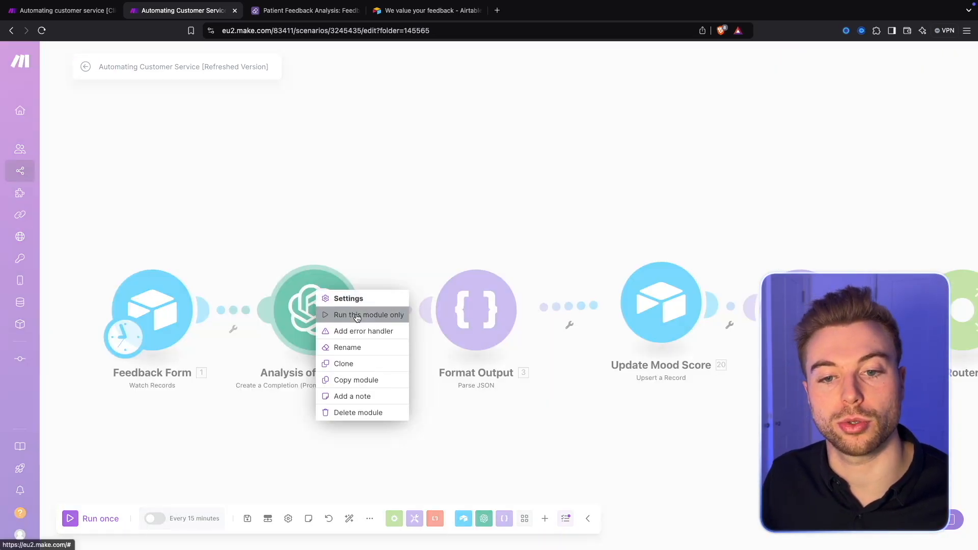
{"action": "left_click", "coordinate": [362, 314]}
{"action": "left_click", "coordinate": [489, 381]}
{"action": "key", "text": "ctrl+v"}
{"action": "left_click", "coordinate": [575, 412]}
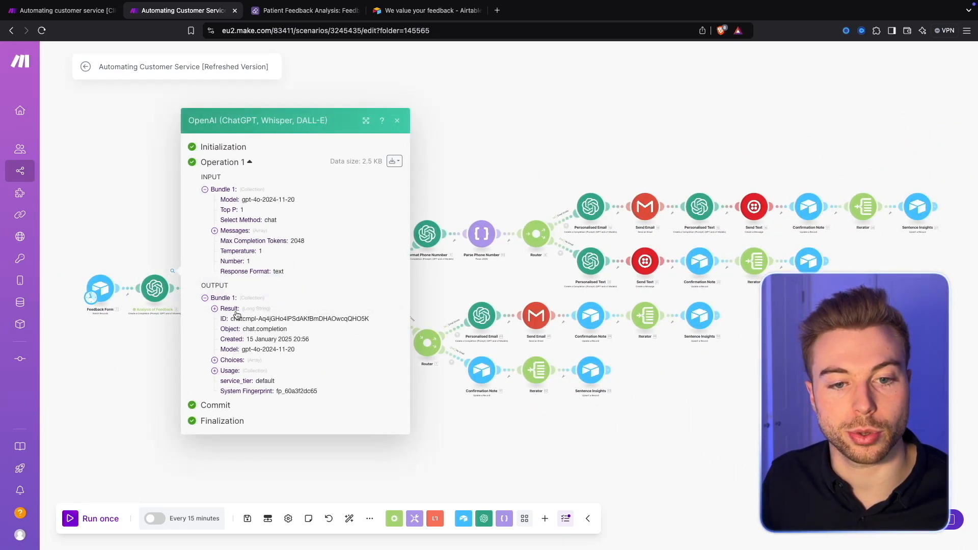
{"action": "left_click", "coordinate": [233, 310]}
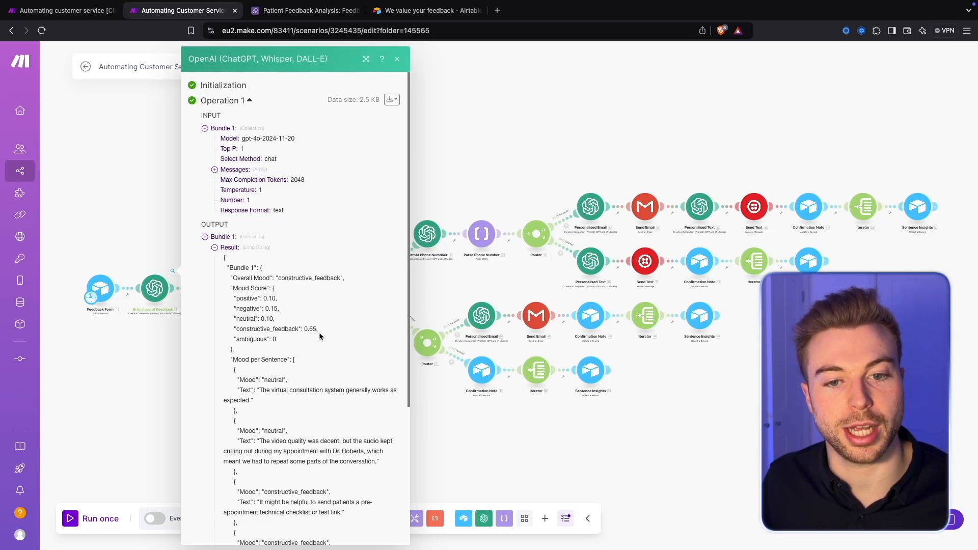
{"action": "left_click", "coordinate": [643, 142]}
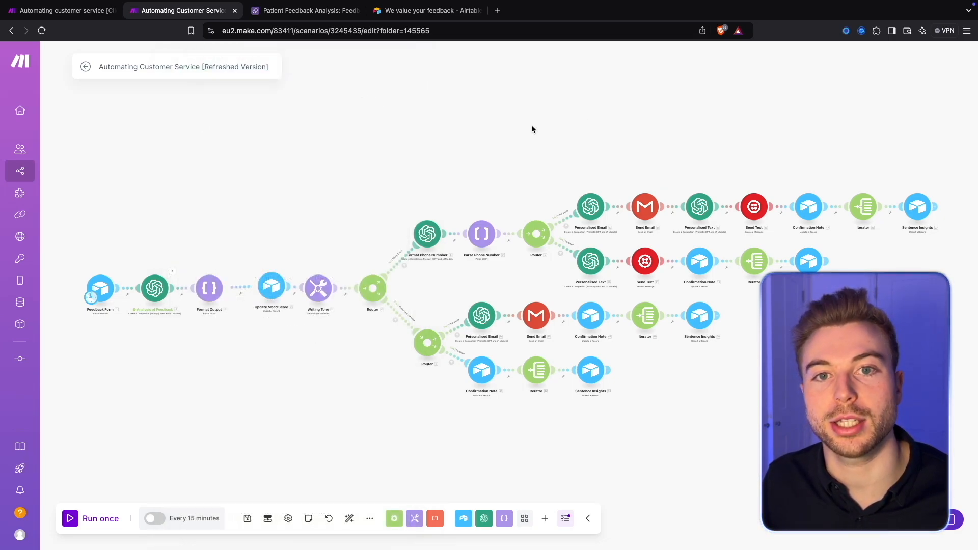
Step: Switch to the Airtable base and review the mood score columns in the Feedback table
{"action": "scroll", "coordinate": [705, 133], "scroll_direction": "up", "scroll_amount": 5}
{"action": "scroll", "coordinate": [874, 184], "scroll_direction": "right", "scroll_amount": 10}
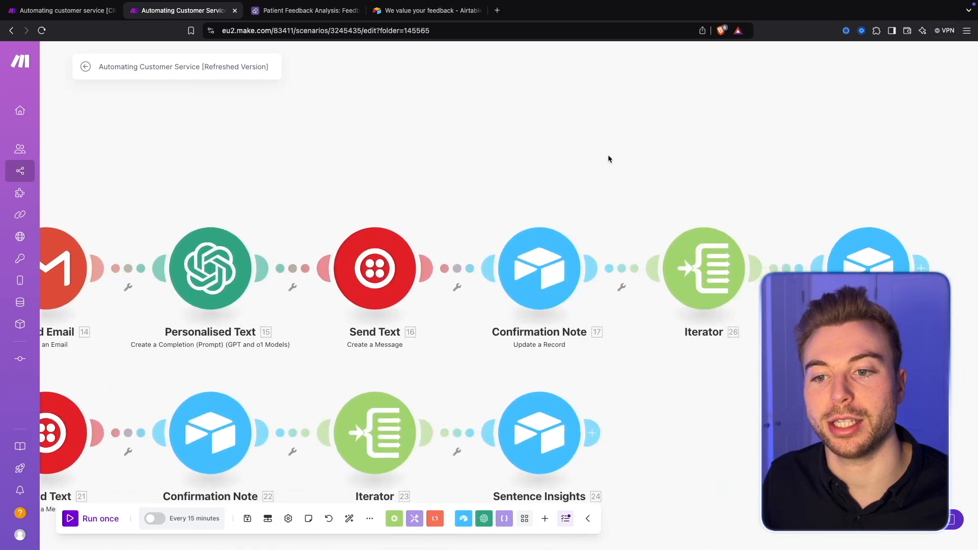
{"action": "left_click", "coordinate": [305, 11]}
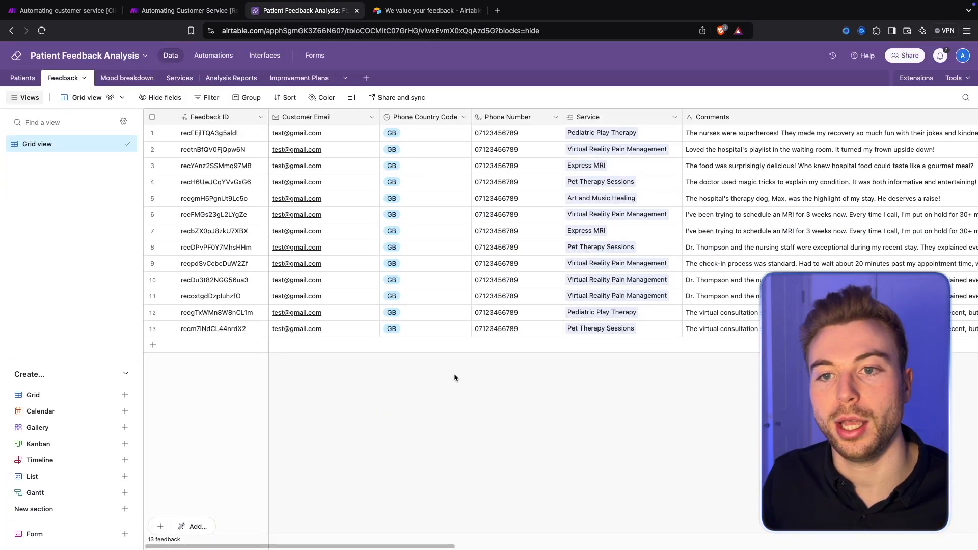
{"action": "left_click_drag", "start_coordinate": [410, 546], "coordinate": [664, 539]}
{"action": "scroll", "coordinate": [664, 539], "scroll_direction": "right", "scroll_amount": 3}
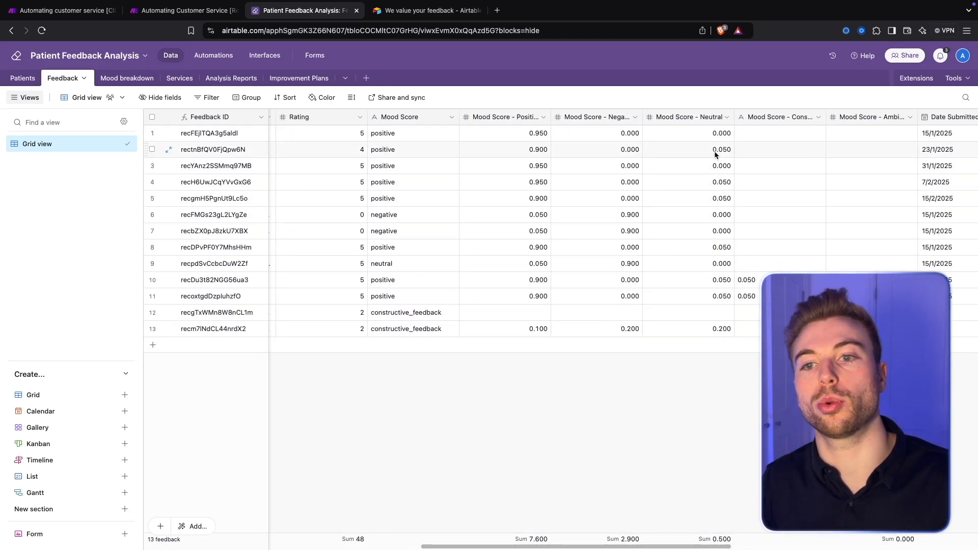
{"action": "left_click_drag", "start_coordinate": [557, 547], "coordinate": [296, 541]}
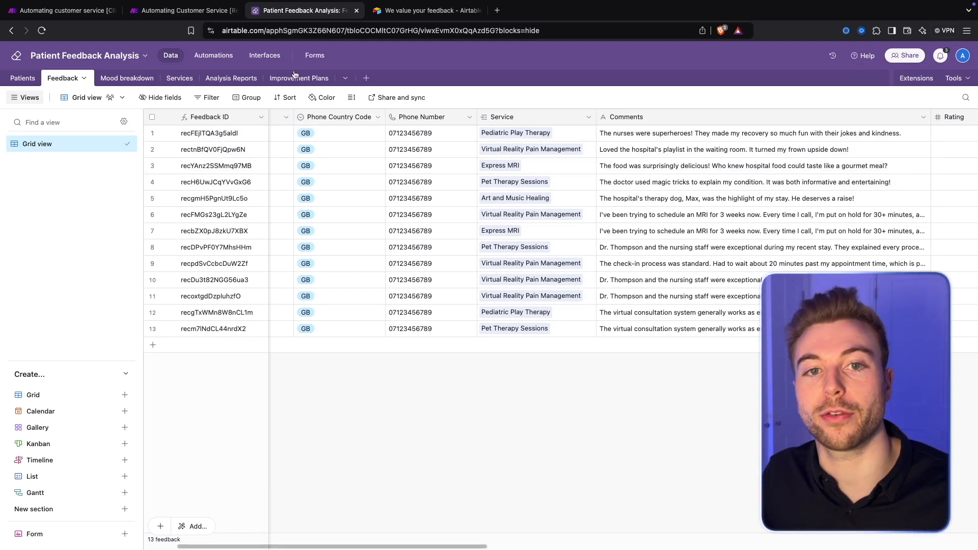
Step: Look at the Iterator and Sentence Insights modules in Make, and open the Mood breakdown table in Airtable
{"action": "left_click", "coordinate": [194, 13]}
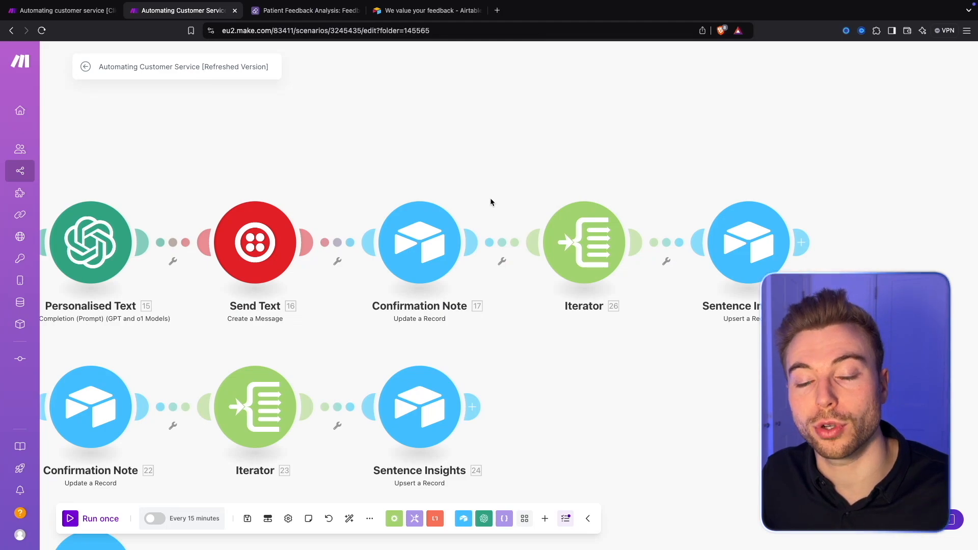
{"action": "scroll", "coordinate": [561, 164], "scroll_direction": "right", "scroll_amount": 2}
{"action": "scroll", "coordinate": [561, 164], "scroll_direction": "down", "scroll_amount": 1}
{"action": "key", "text": "ctrl+Tab"}
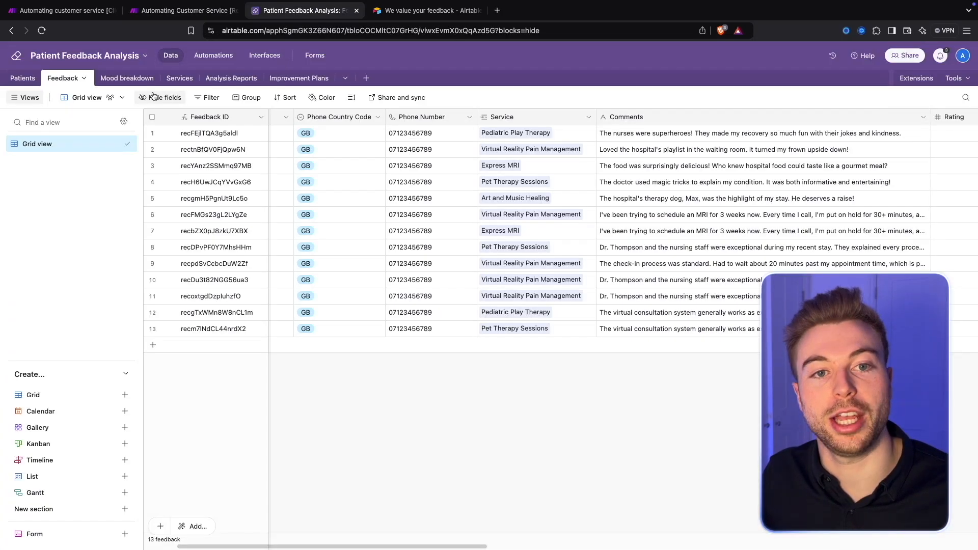
{"action": "left_click", "coordinate": [127, 78]}
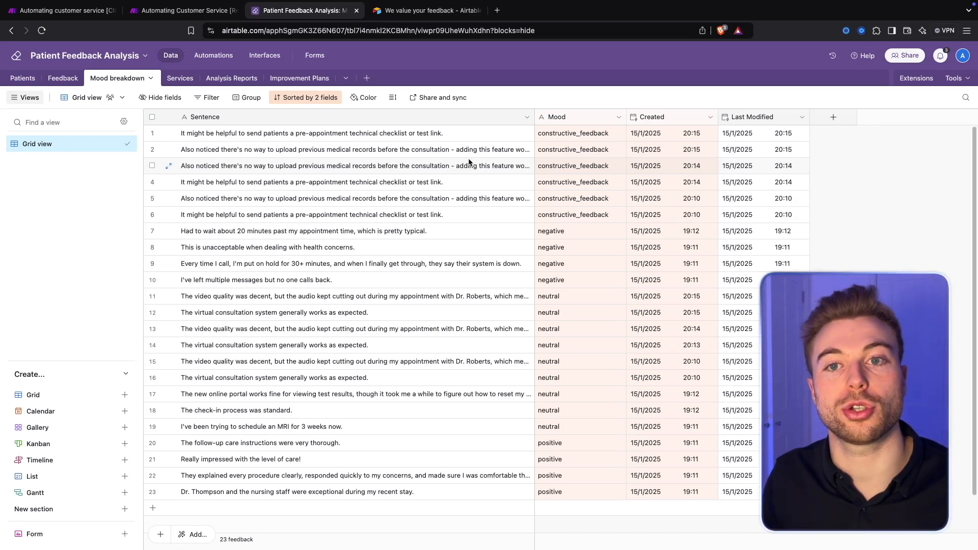
Step: Return to the Make scenario and examine the Phone does not exist branch with its Email Exists and No Email routes
{"action": "key", "text": "ctrl+shift+Tab"}
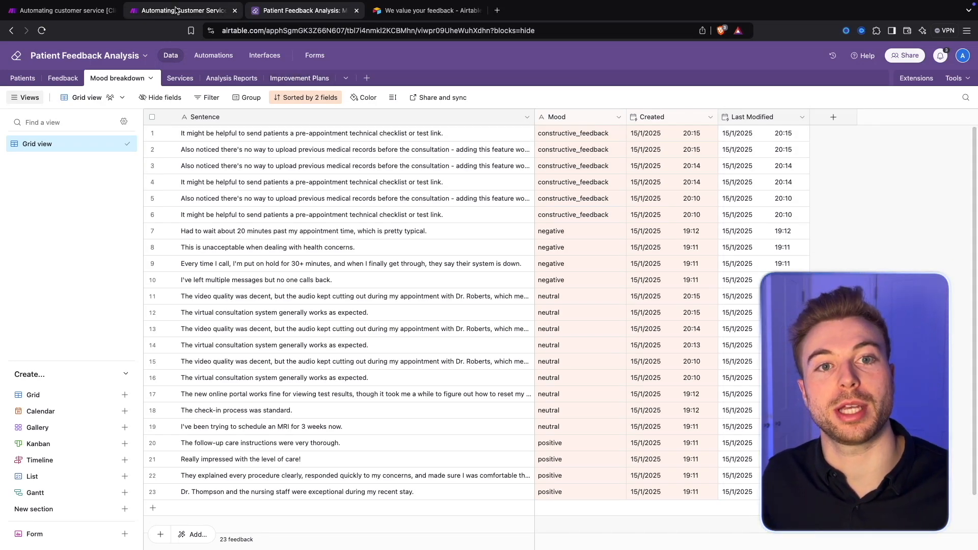
{"action": "left_click_drag", "start_coordinate": [239, 330], "coordinate": [581, 274]}
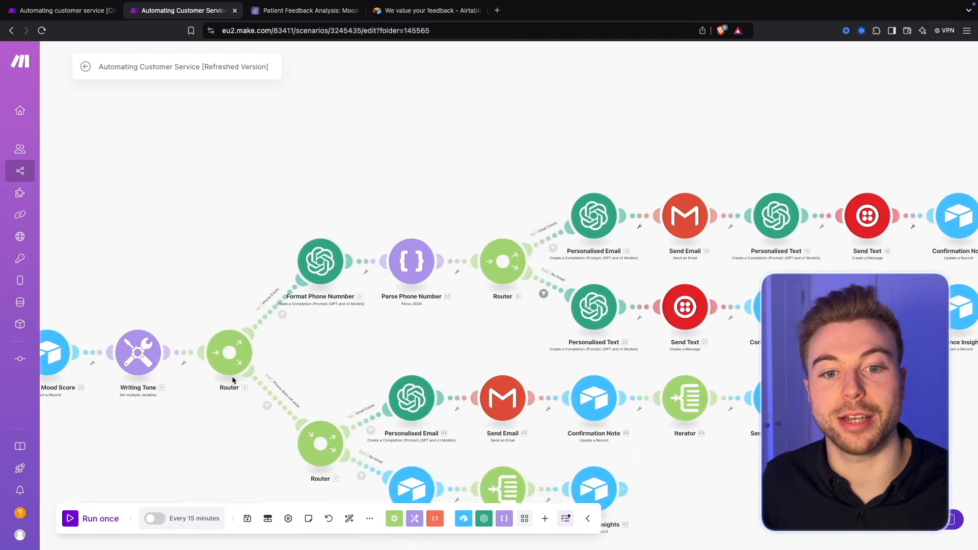
{"action": "left_click_drag", "start_coordinate": [227, 389], "coordinate": [338, 301]}
{"action": "scroll", "coordinate": [338, 300], "scroll_direction": "up", "scroll_amount": 3}
{"action": "left_click_drag", "start_coordinate": [567, 322], "coordinate": [500, 211]}
{"action": "left_click_drag", "start_coordinate": [523, 249], "coordinate": [565, 345]}
{"action": "left_click_drag", "start_coordinate": [670, 240], "coordinate": [406, 163]}
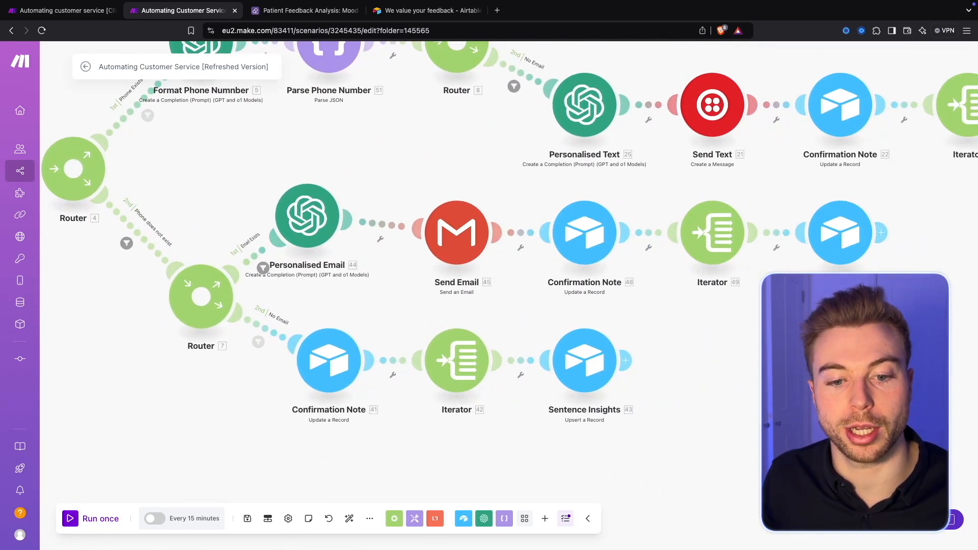
{"action": "left_click", "coordinate": [350, 519]}
{"action": "scroll", "coordinate": [534, 345], "scroll_direction": "up", "scroll_amount": 3}
{"action": "scroll", "coordinate": [534, 344], "scroll_direction": "up", "scroll_amount": 3}
{"action": "left_click_drag", "start_coordinate": [533, 345], "coordinate": [437, 323]}
{"action": "scroll", "coordinate": [358, 310], "scroll_direction": "down", "scroll_amount": 2}
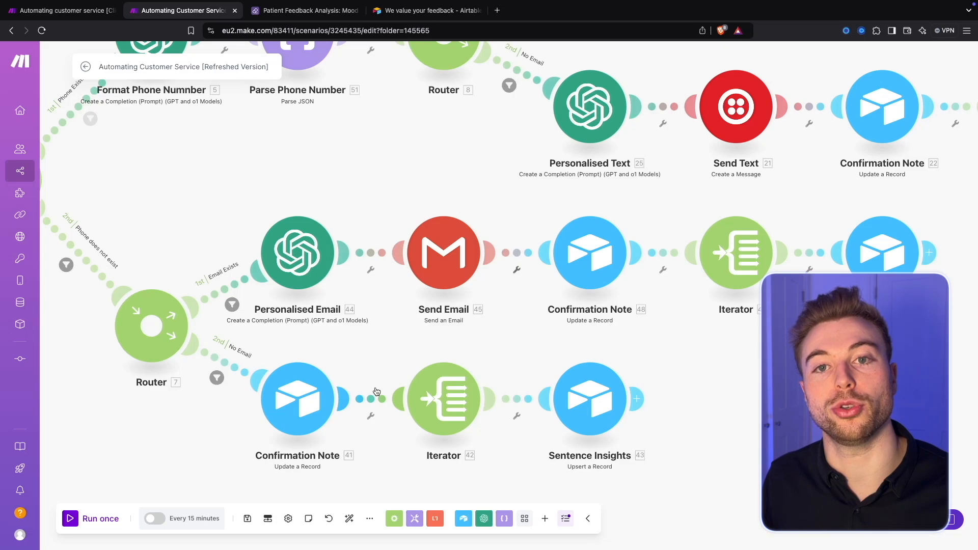
Step: View the whole refreshed scenario and compare its layout with the Client Example scenario
{"action": "scroll", "coordinate": [287, 152], "scroll_direction": "down", "scroll_amount": 10}
{"action": "scroll", "coordinate": [464, 249], "scroll_direction": "up", "scroll_amount": 5}
{"action": "scroll", "coordinate": [549, 252], "scroll_direction": "down", "scroll_amount": 3}
{"action": "scroll", "coordinate": [545, 252], "scroll_direction": "up", "scroll_amount": 4}
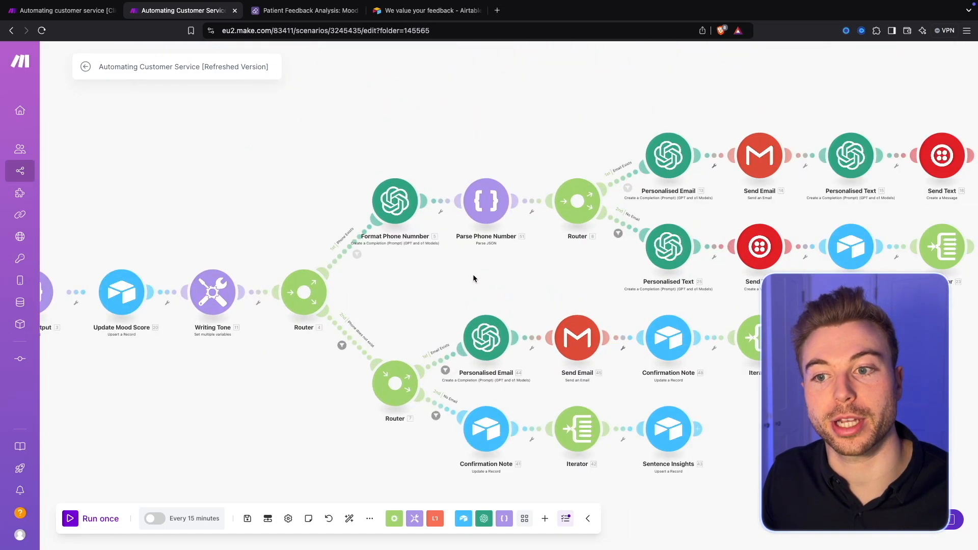
{"action": "scroll", "coordinate": [474, 276], "scroll_direction": "down", "scroll_amount": 1}
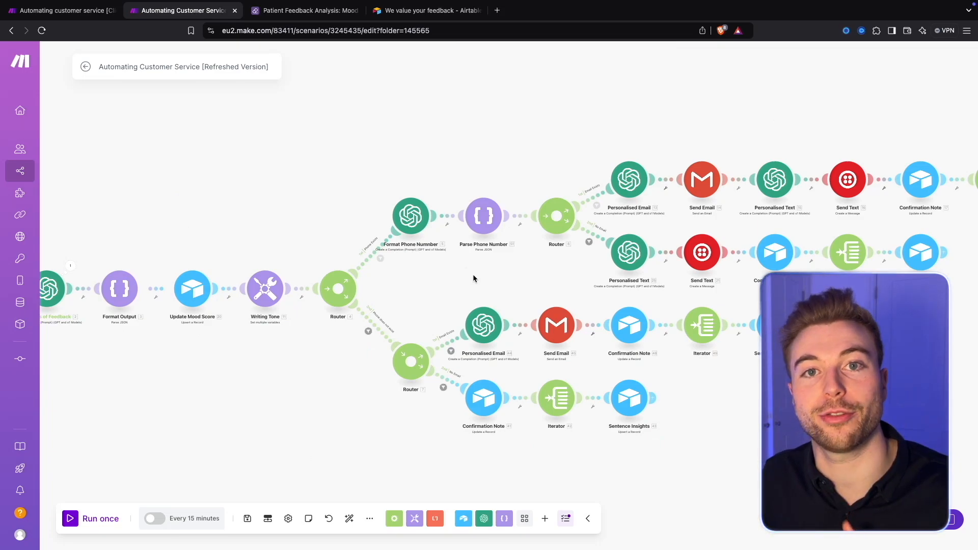
{"action": "scroll", "coordinate": [334, 216], "scroll_direction": "down", "scroll_amount": 2}
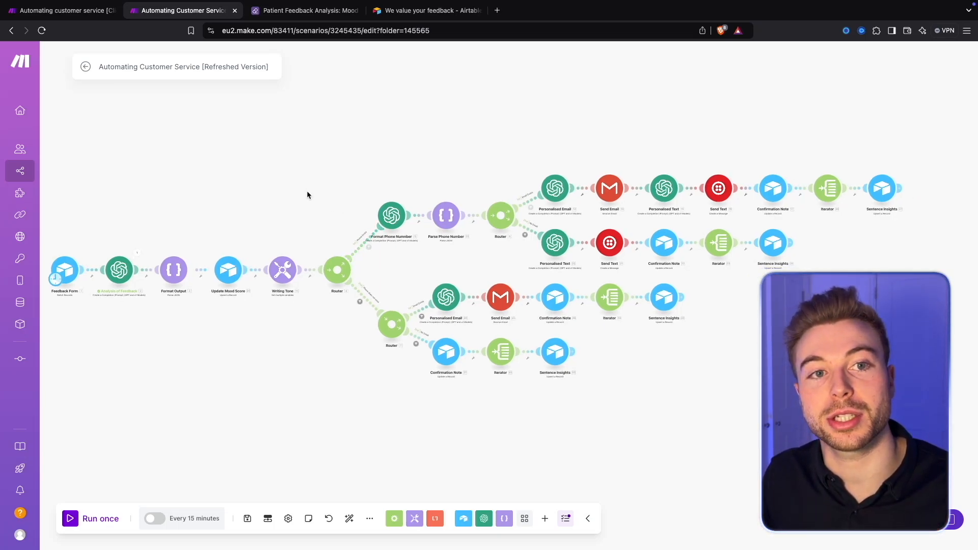
{"action": "left_click", "coordinate": [93, 15]}
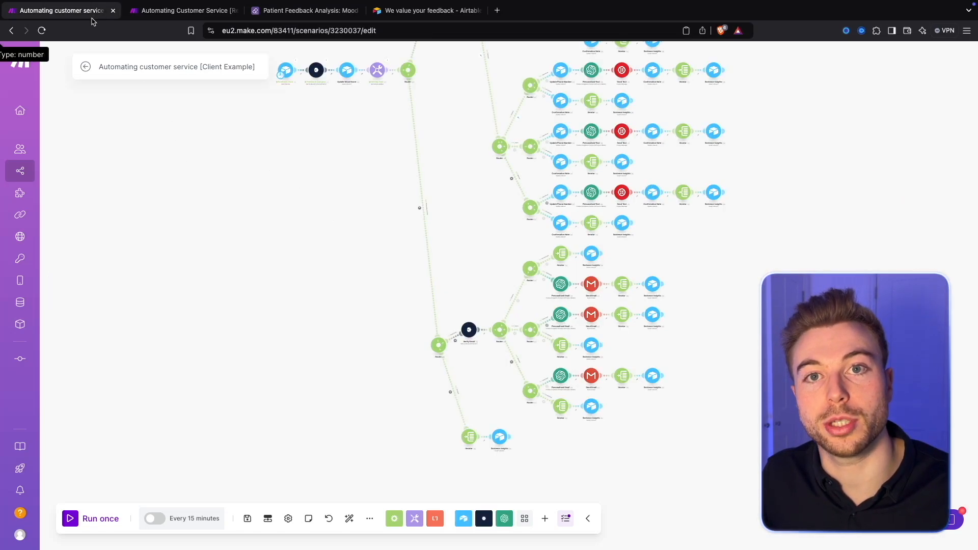
{"action": "left_click_drag", "start_coordinate": [378, 95], "coordinate": [345, 252]}
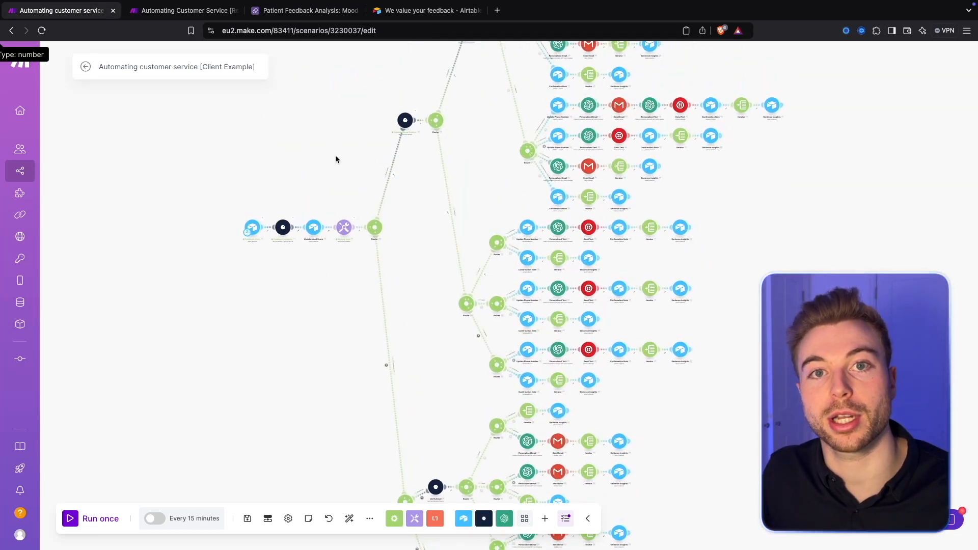
{"action": "left_click", "coordinate": [198, 11]}
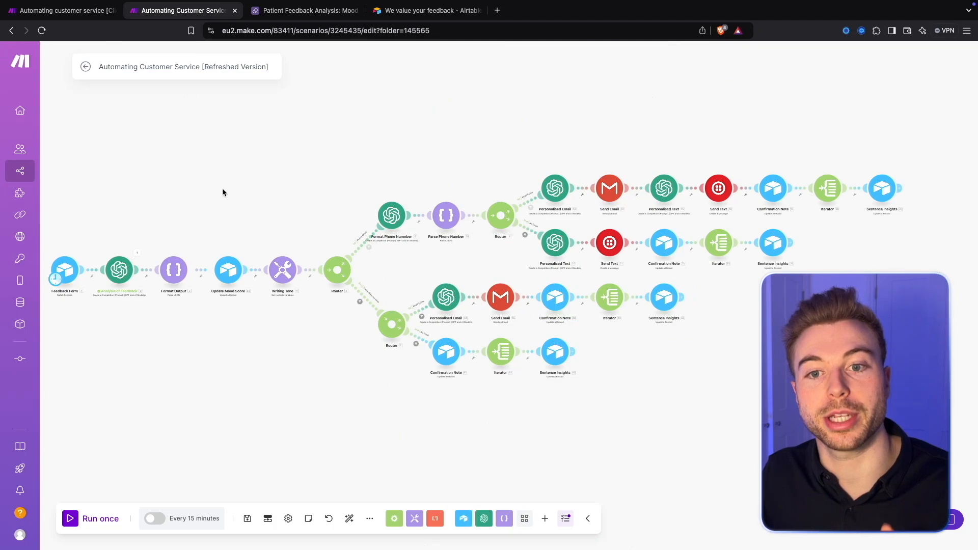
{"action": "mouse_move", "coordinate": [181, 179]}
{"action": "left_mouse_down"}
{"action": "mouse_move", "coordinate": [235, 186]}
{"action": "mouse_move", "coordinate": [190, 184]}
{"action": "left_mouse_up"}
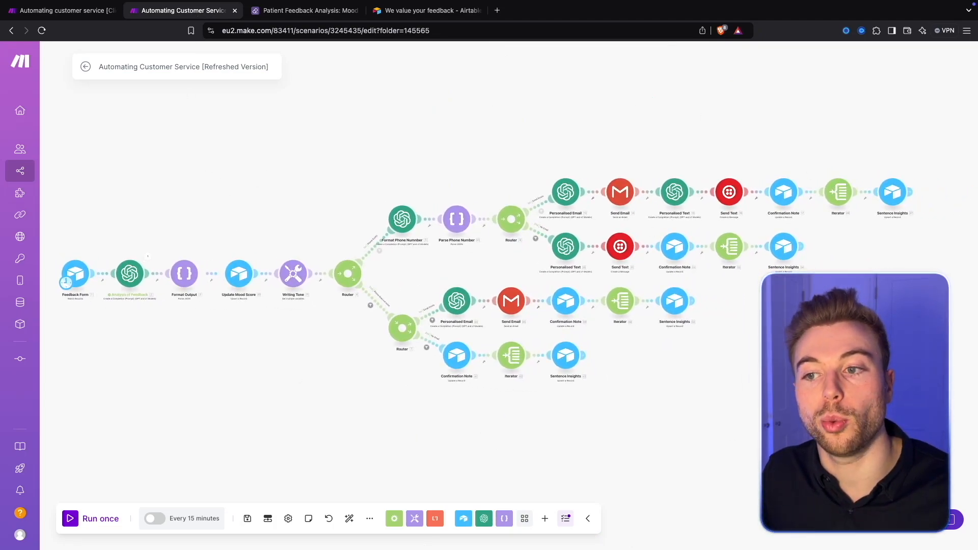